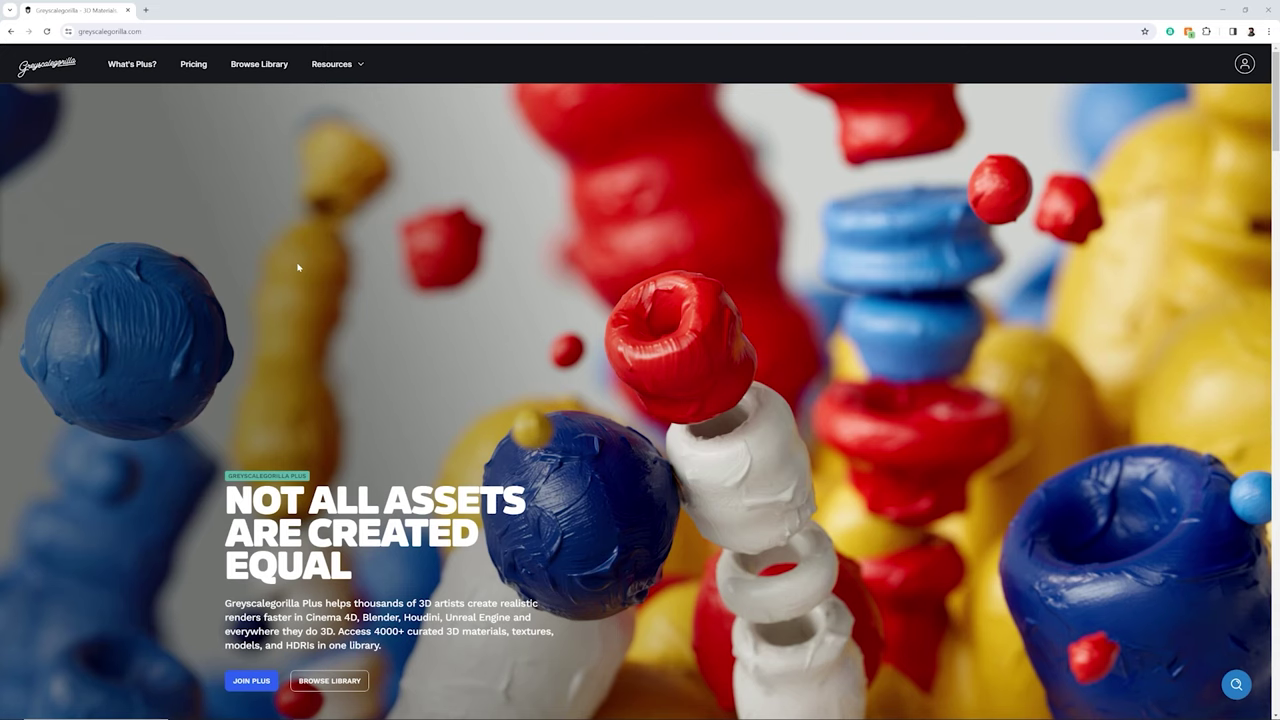
Step: Open the Greyscalegorilla asset library from the home page
{"action": "left_click", "coordinate": [336, 680]}
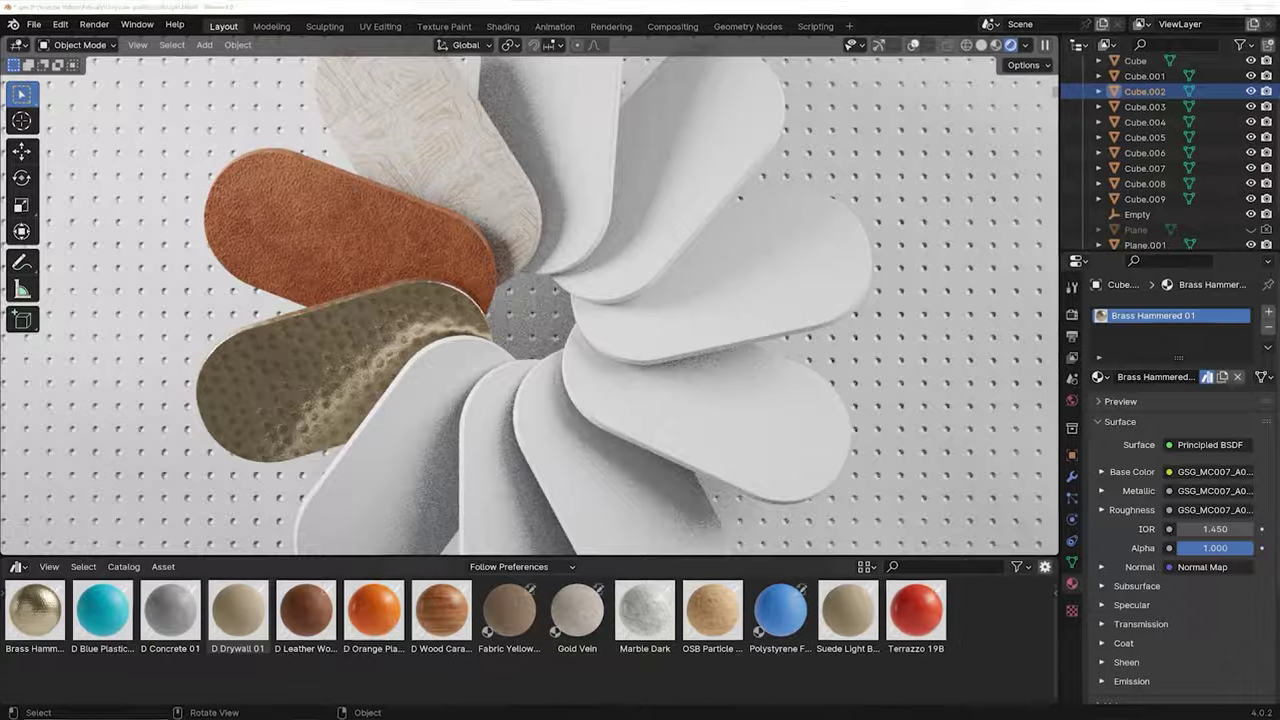
Step: In Blender, apply library materials such as orange plastic, polystyrene, carved wood and blue plastic to the blank rounded plates
{"action": "left_click_drag", "start_coordinate": [374, 610], "coordinate": [714, 326]}
{"action": "left_click_drag", "start_coordinate": [780, 610], "coordinate": [705, 425]}
{"action": "left_click_drag", "start_coordinate": [441, 610], "coordinate": [555, 165]}
{"action": "left_click_drag", "start_coordinate": [103, 610], "coordinate": [610, 465]}
{"action": "left_click_drag", "start_coordinate": [987, 630], "coordinate": [760, 110]}
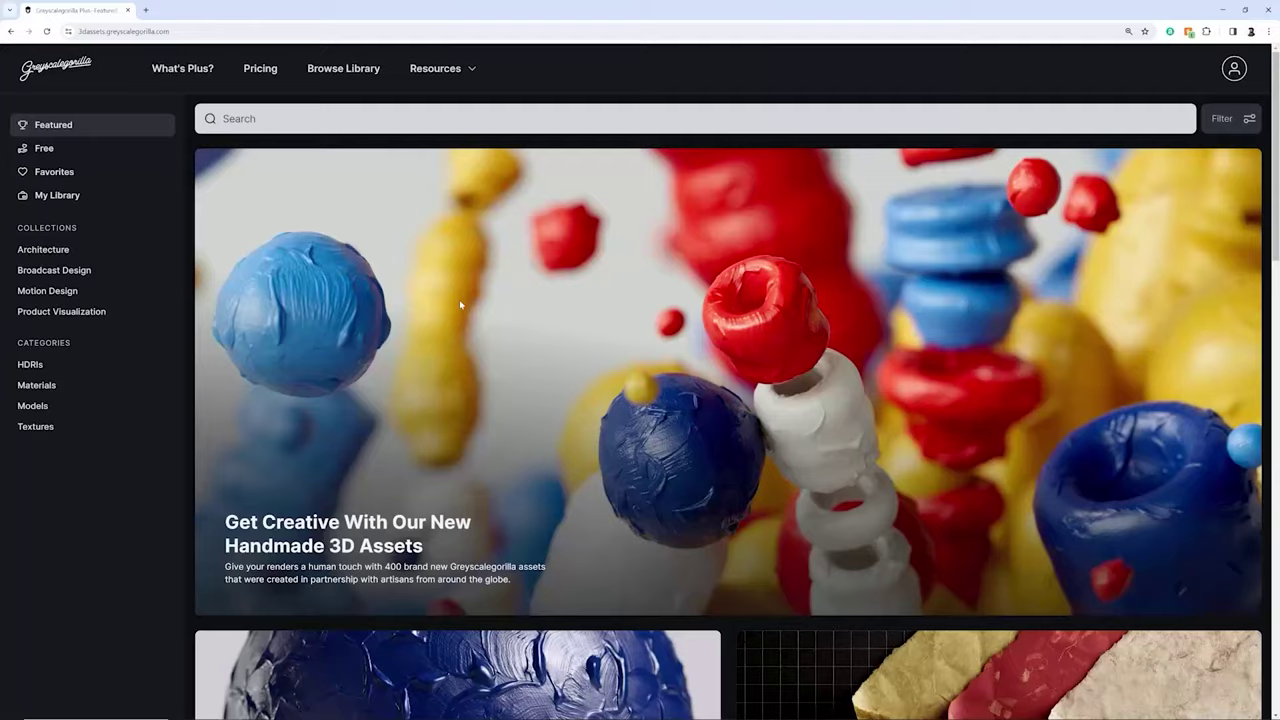
Step: In the browser, limit the asset library to free assets and look through the offered materials, HDRIs and models
{"action": "left_click", "coordinate": [45, 150]}
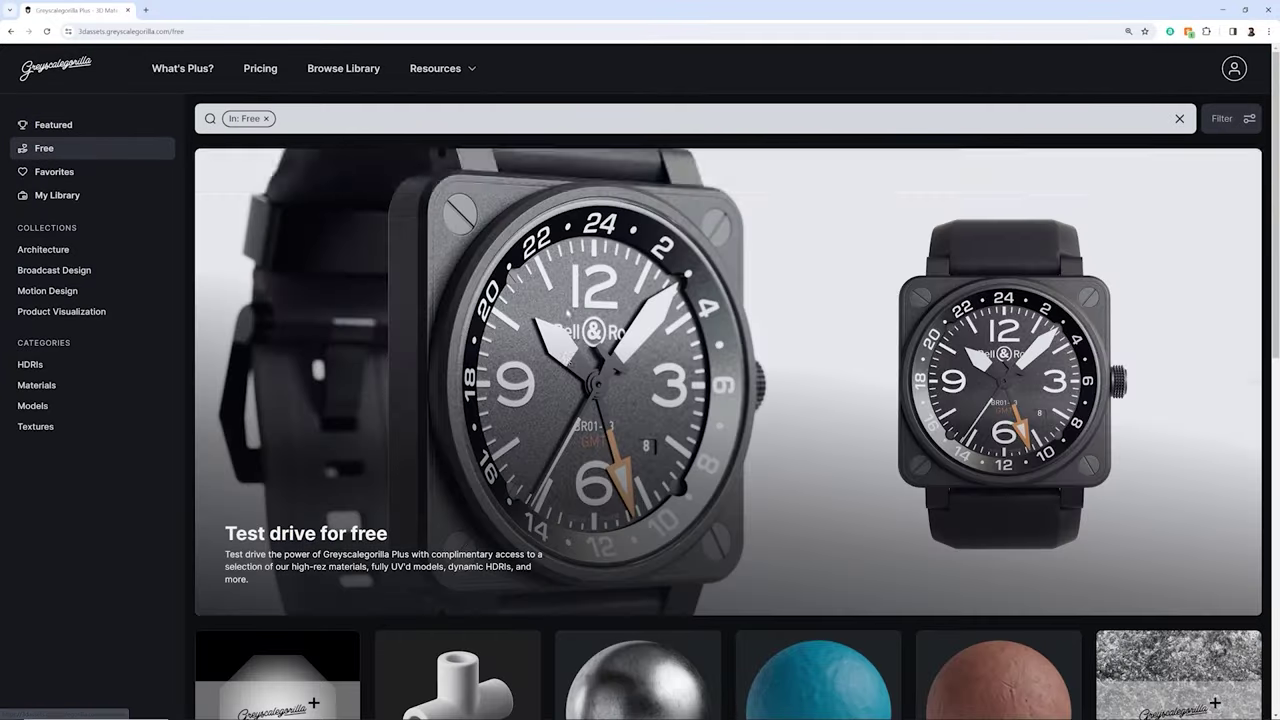
{"action": "scroll", "coordinate": [566, 313], "scroll_direction": "down", "scroll_amount": 3}
{"action": "scroll", "coordinate": [566, 313], "scroll_direction": "down", "scroll_amount": 3}
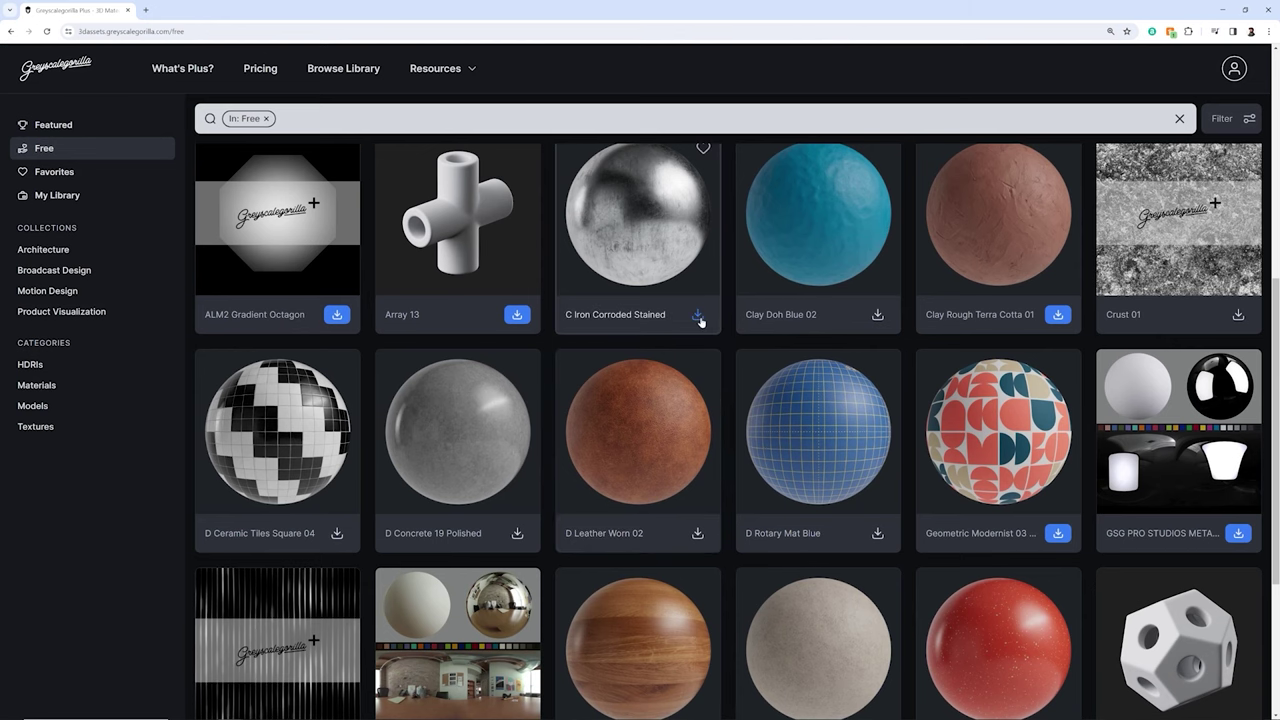
{"action": "scroll", "coordinate": [729, 334], "scroll_direction": "up", "scroll_amount": 1}
{"action": "scroll", "coordinate": [729, 336], "scroll_direction": "down", "scroll_amount": 2}
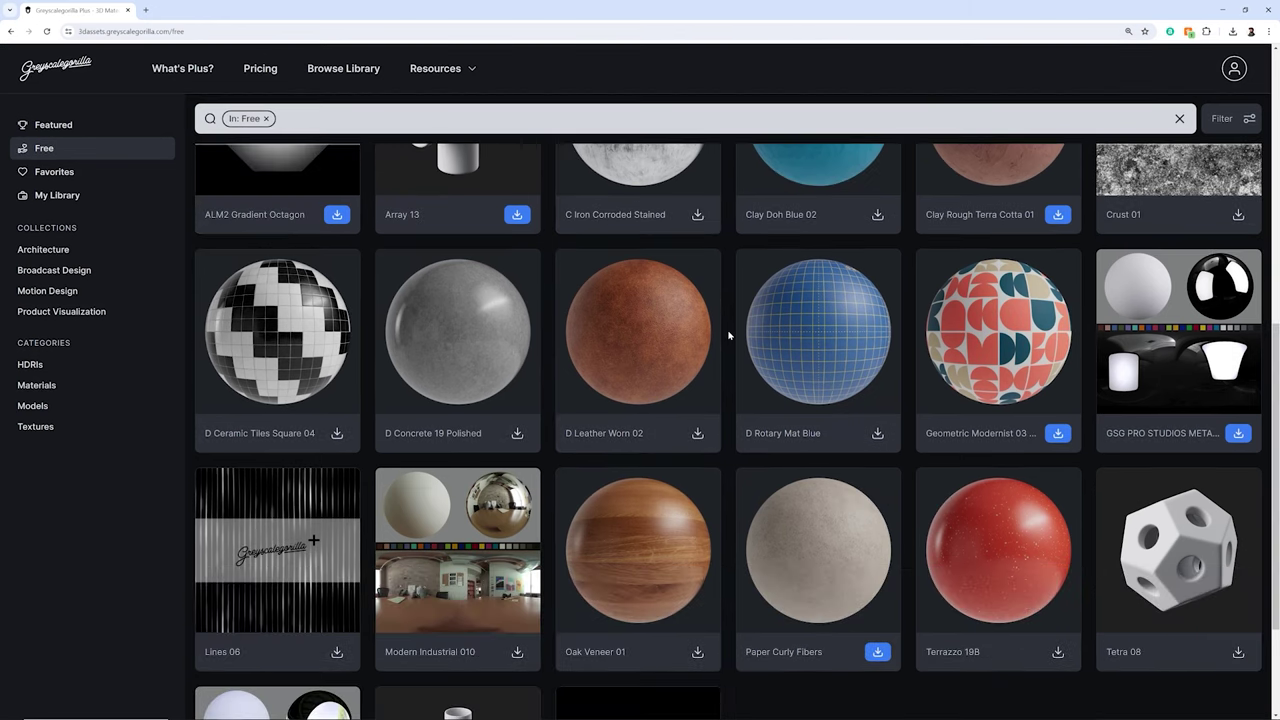
{"action": "scroll", "coordinate": [586, 374], "scroll_direction": "down", "scroll_amount": 2}
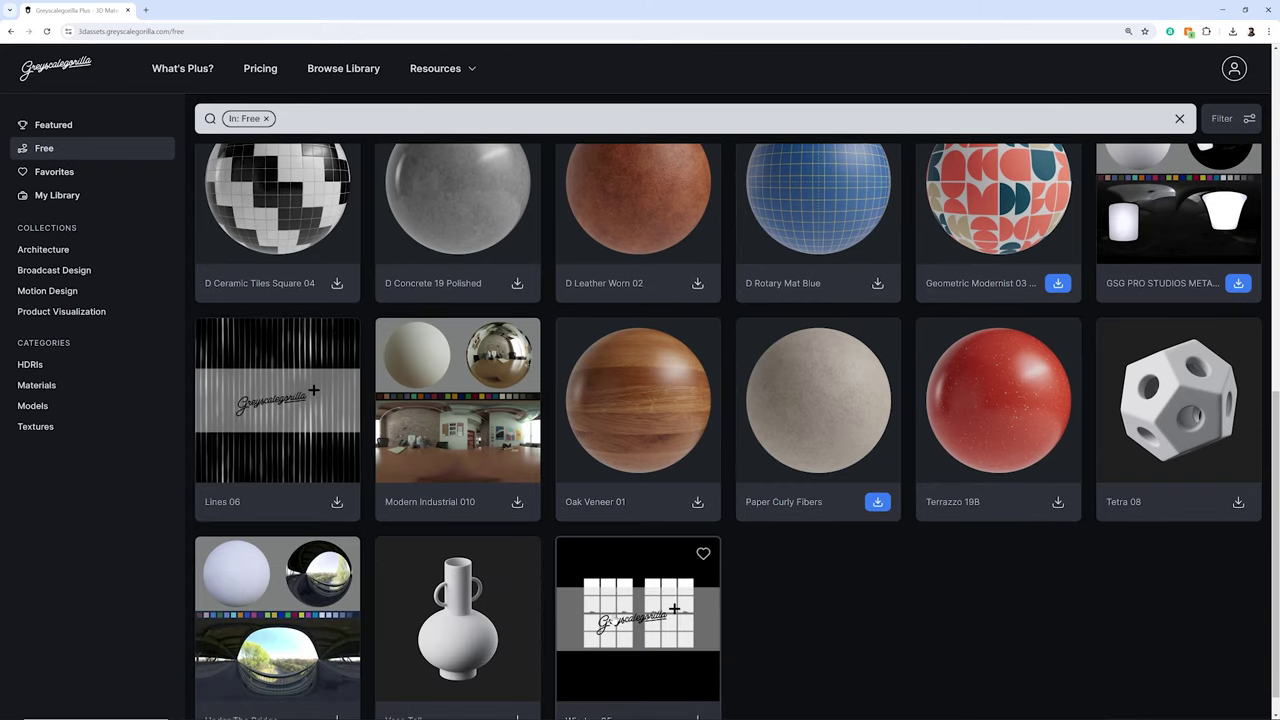
{"action": "scroll", "coordinate": [650, 600], "scroll_direction": "up", "scroll_amount": 2}
{"action": "scroll", "coordinate": [818, 400], "scroll_direction": "down", "scroll_amount": 2}
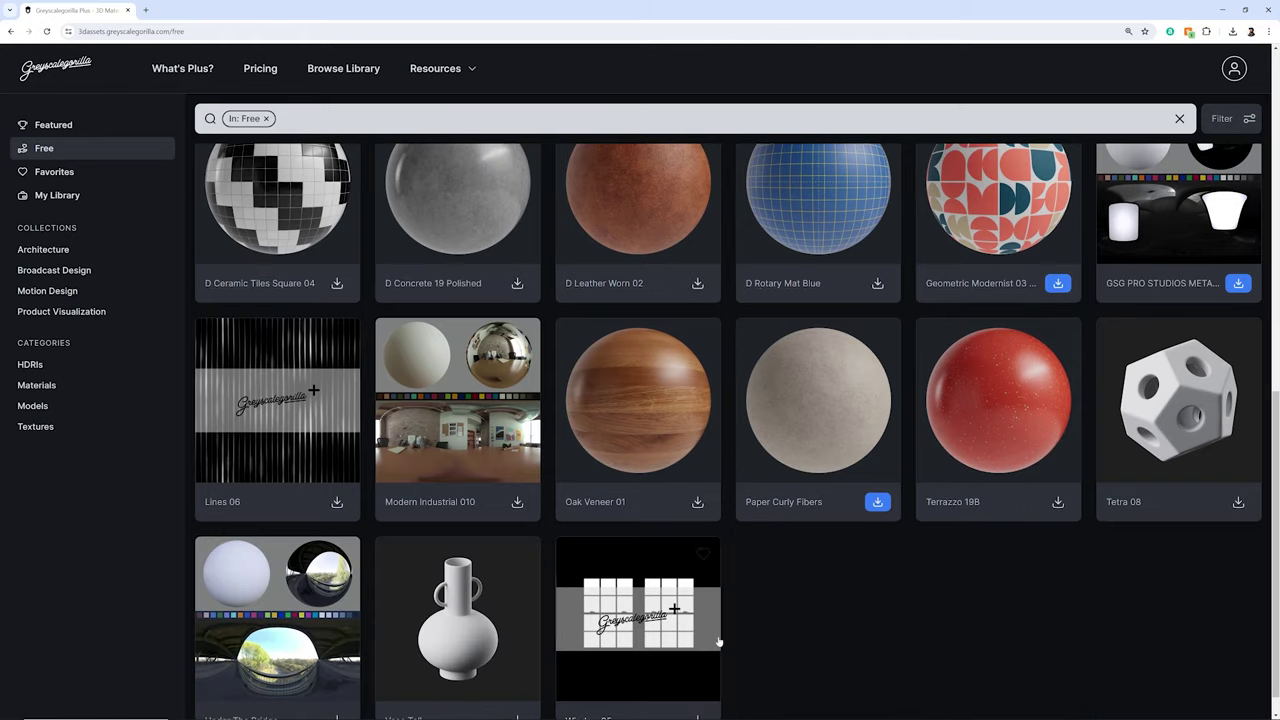
{"action": "scroll", "coordinate": [555, 466], "scroll_direction": "up", "scroll_amount": 2}
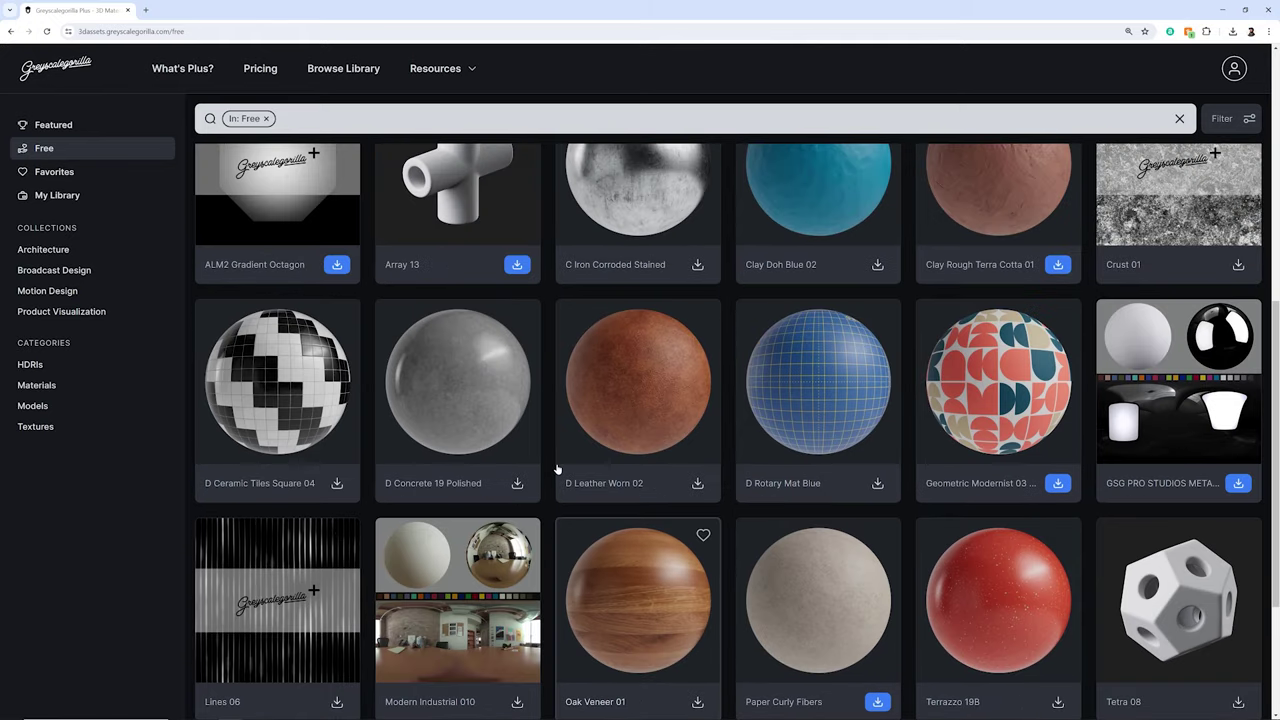
{"action": "scroll", "coordinate": [552, 471], "scroll_direction": "down", "scroll_amount": 2}
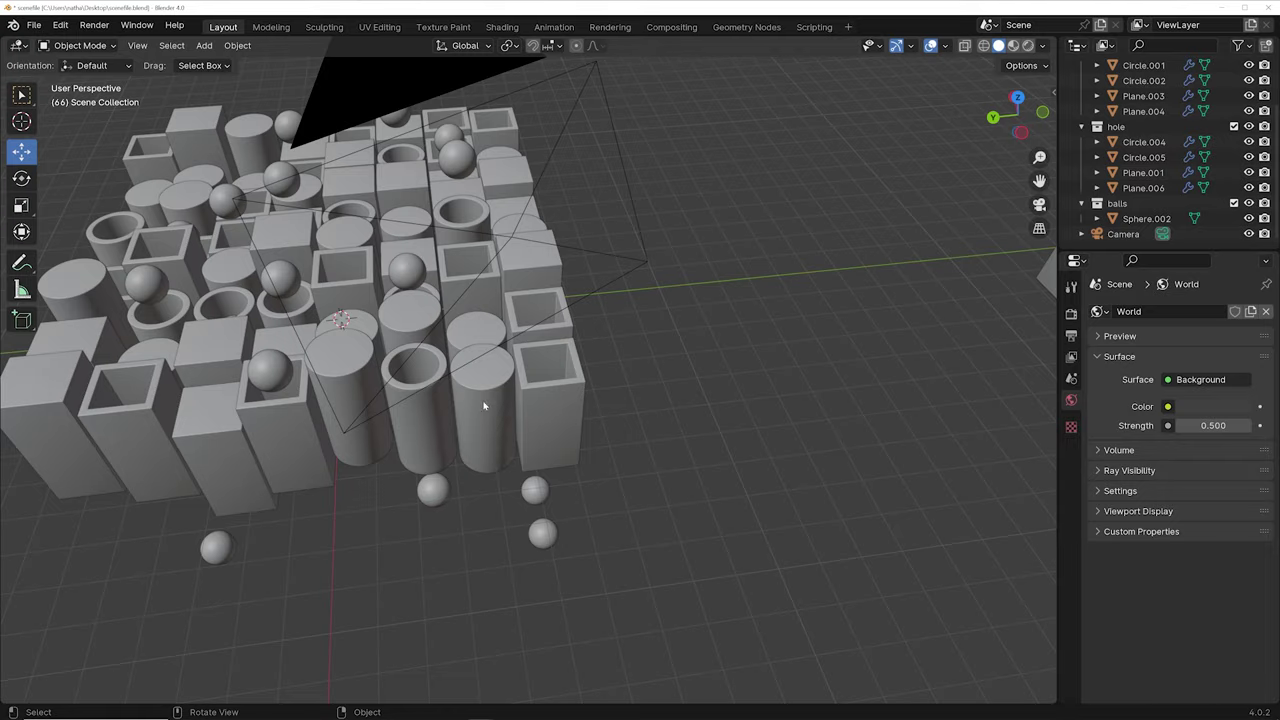
Step: Switch to the Blender scene and show it through the camera with rendered viewport shading
{"action": "middle_click_drag", "start_coordinate": [489, 403], "coordinate": [450, 470]}
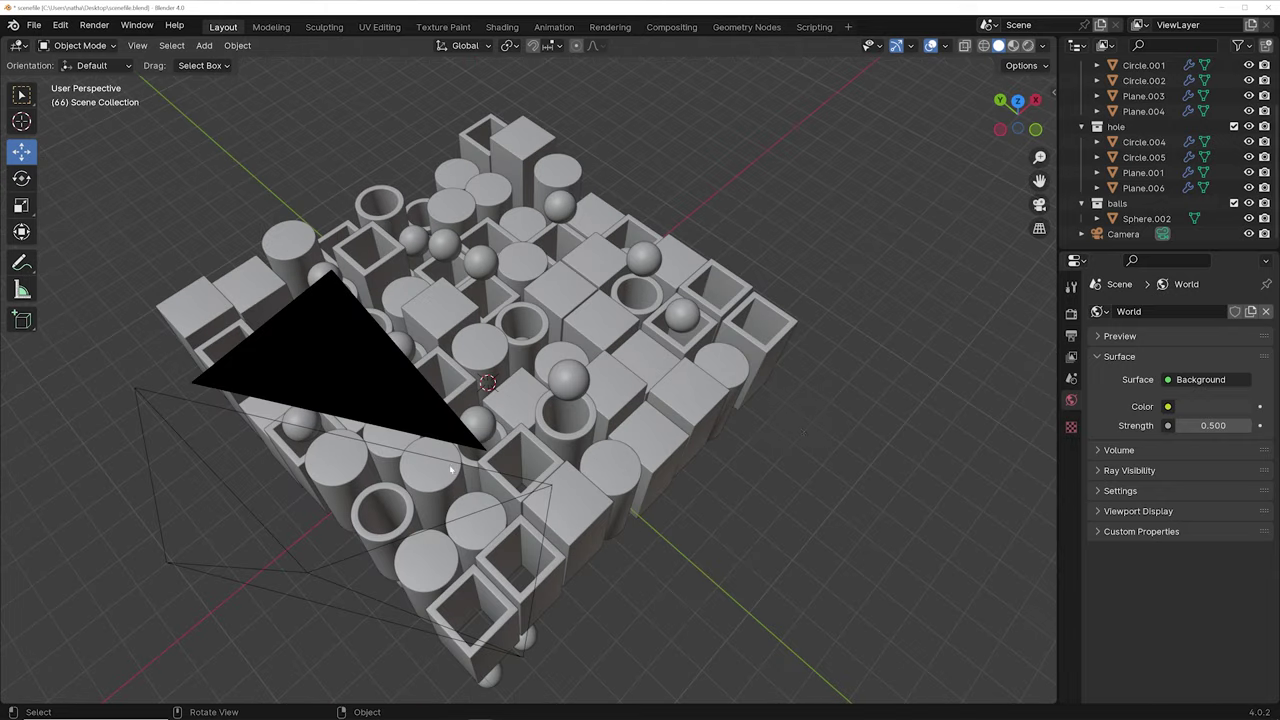
{"action": "middle_click_drag", "start_coordinate": [559, 468], "coordinate": [556, 381]}
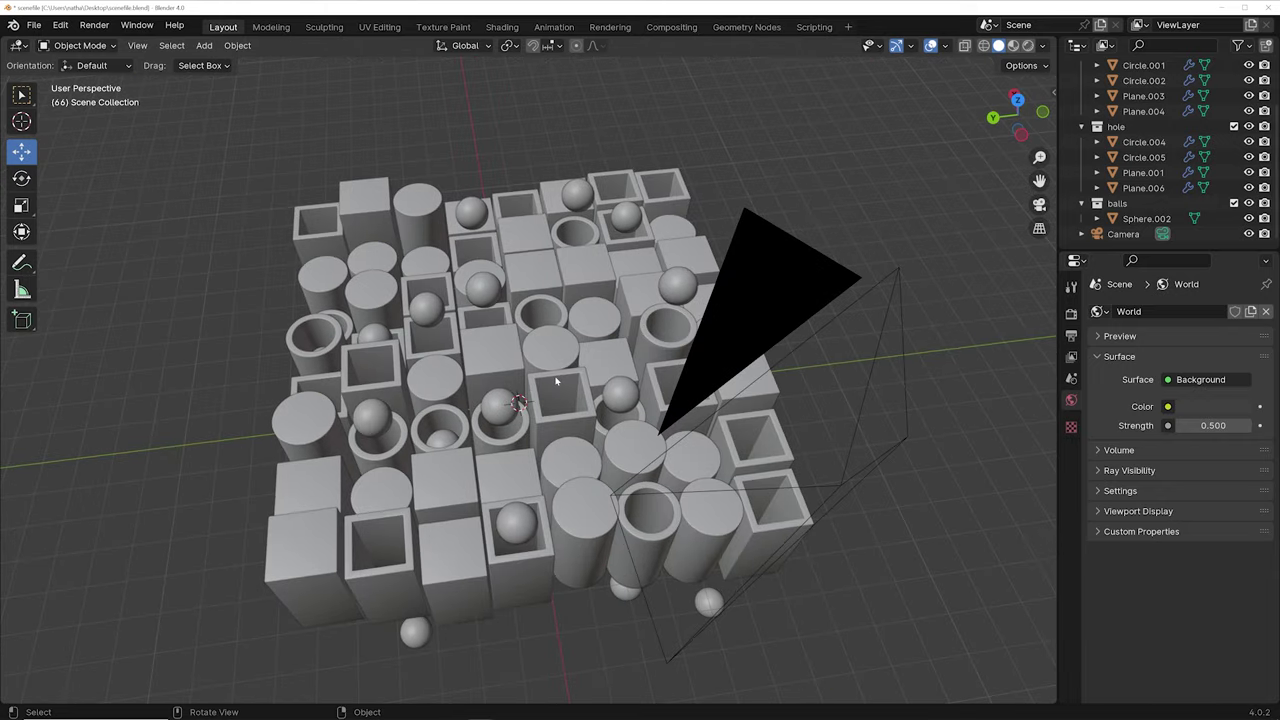
{"action": "middle_click_drag", "start_coordinate": [562, 410], "coordinate": [756, 407]}
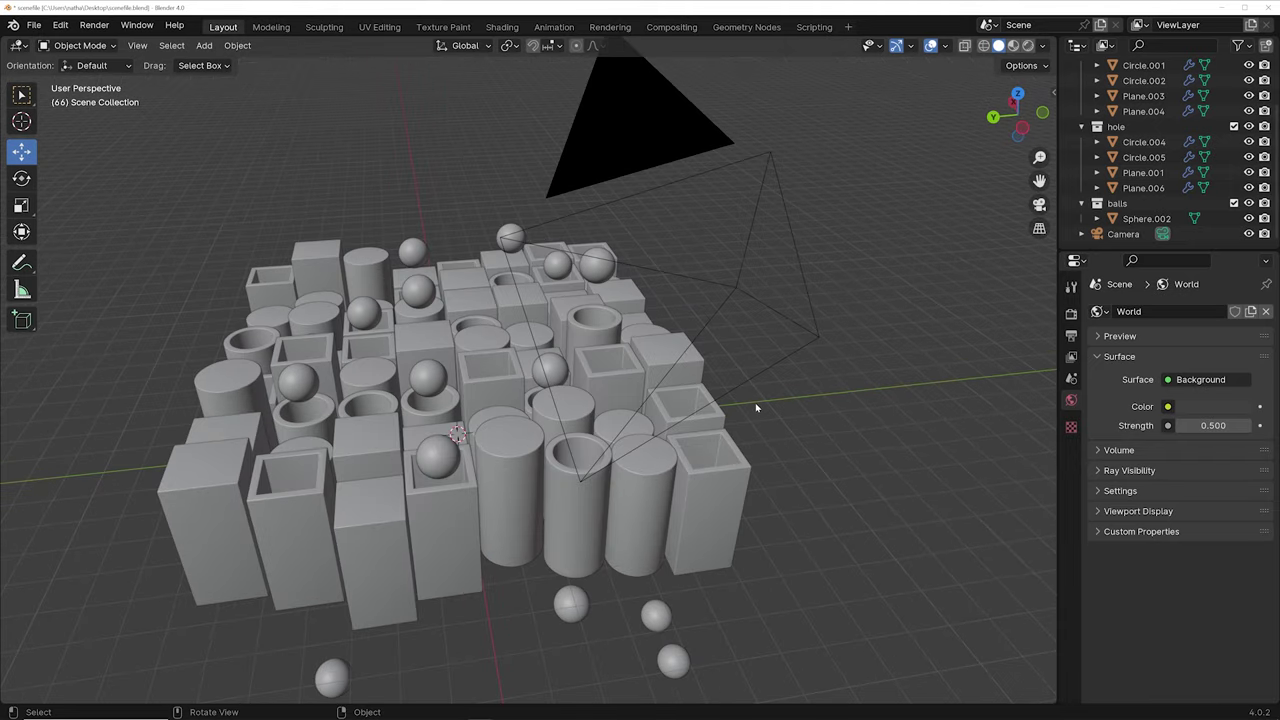
{"action": "key", "text": "KP_0"}
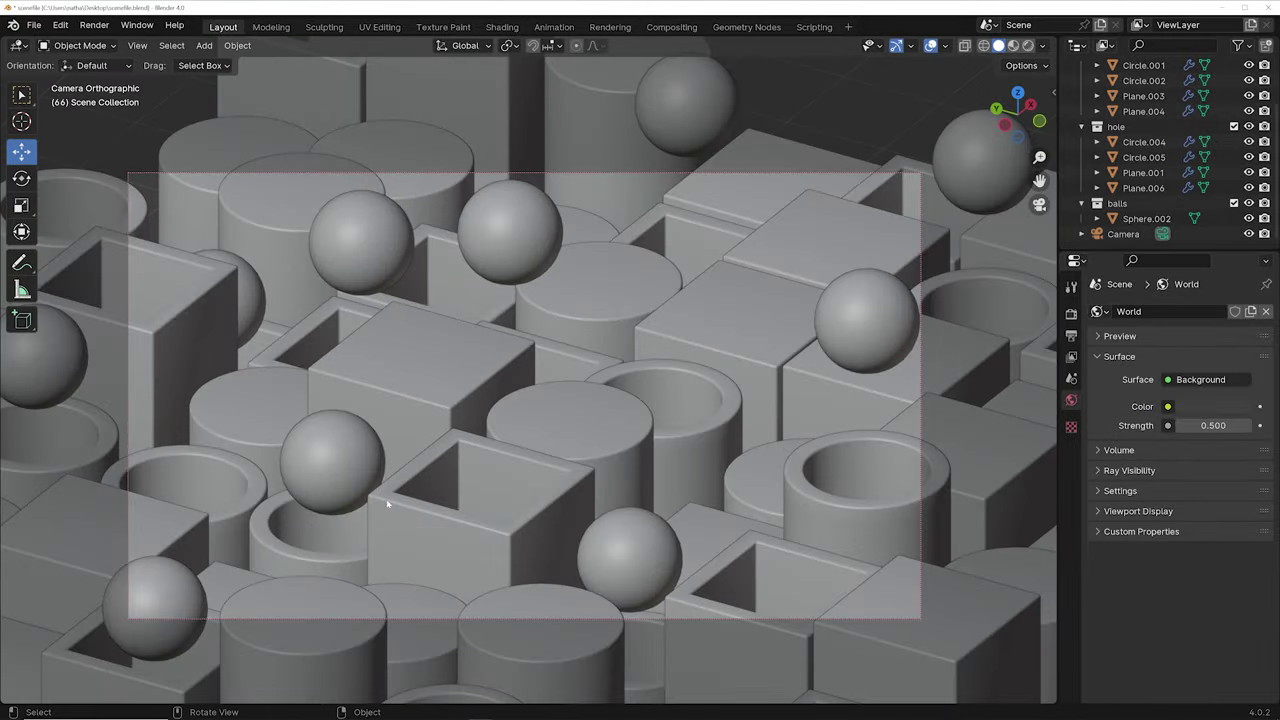
{"action": "scroll", "coordinate": [488, 500], "scroll_direction": "up", "scroll_amount": 1}
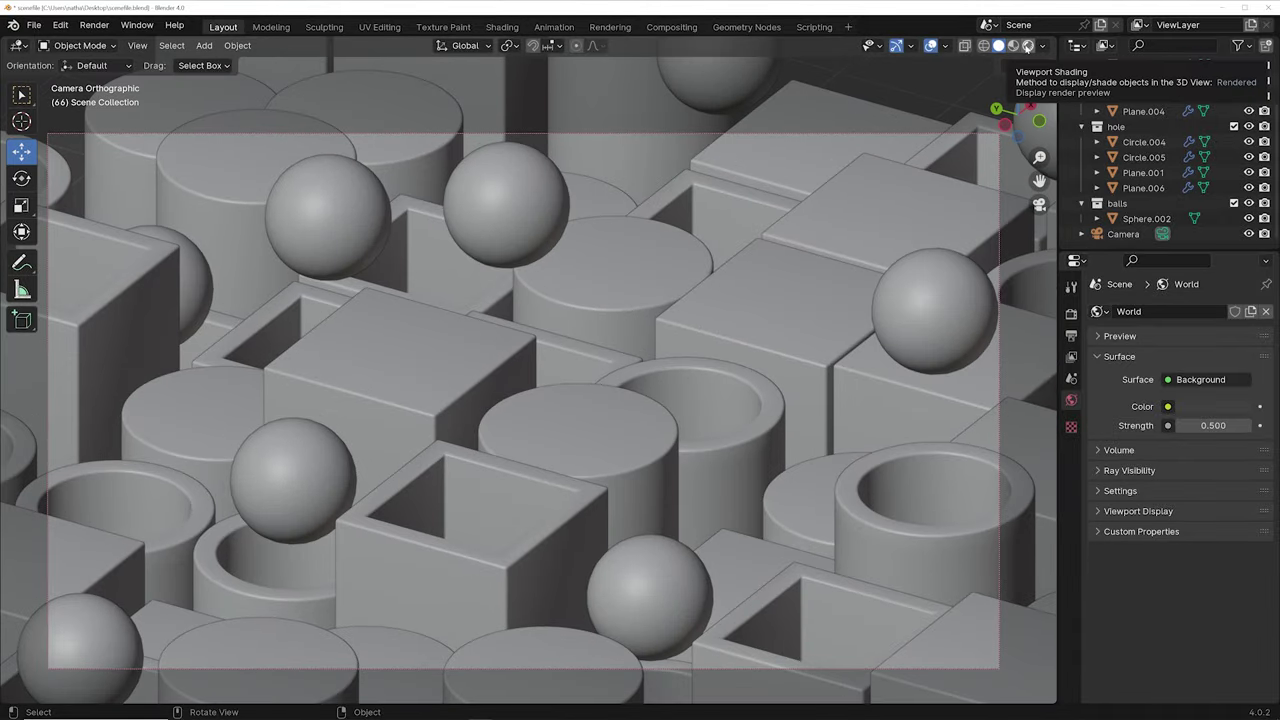
{"action": "left_click", "coordinate": [1027, 46]}
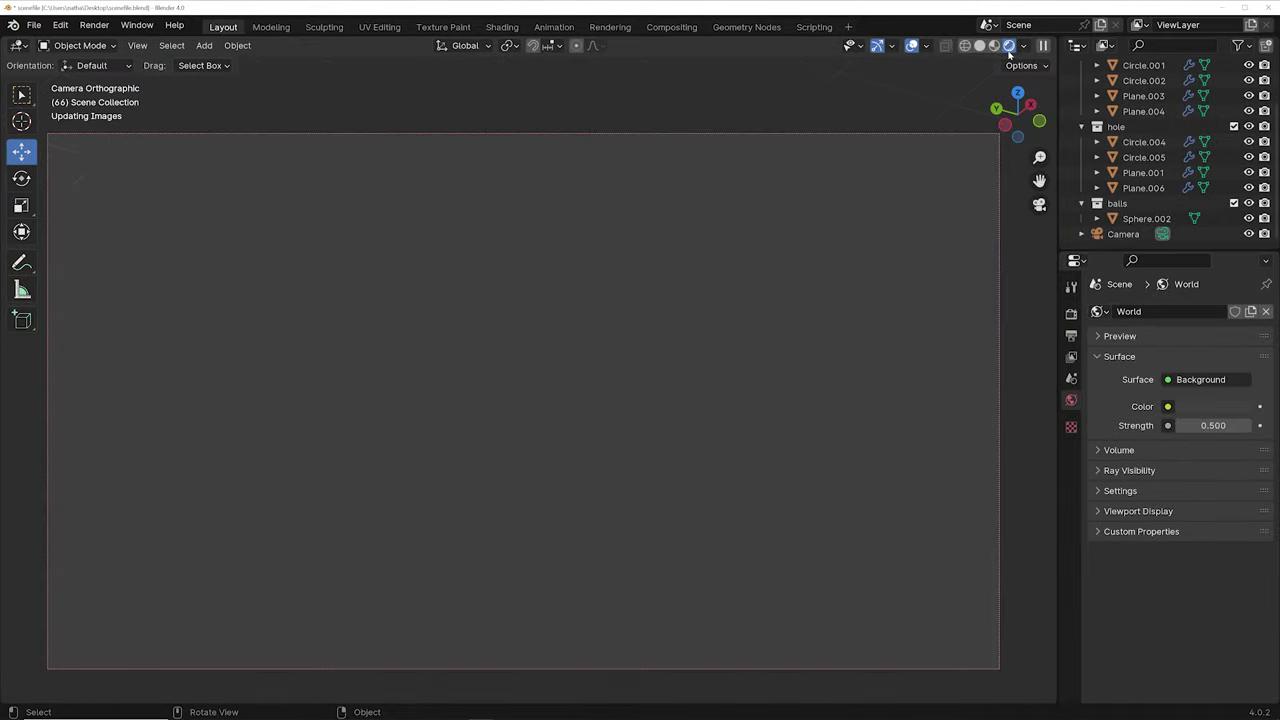
{"action": "middle_click_drag", "start_coordinate": [814, 276], "coordinate": [816, 258], "text": "shift"}
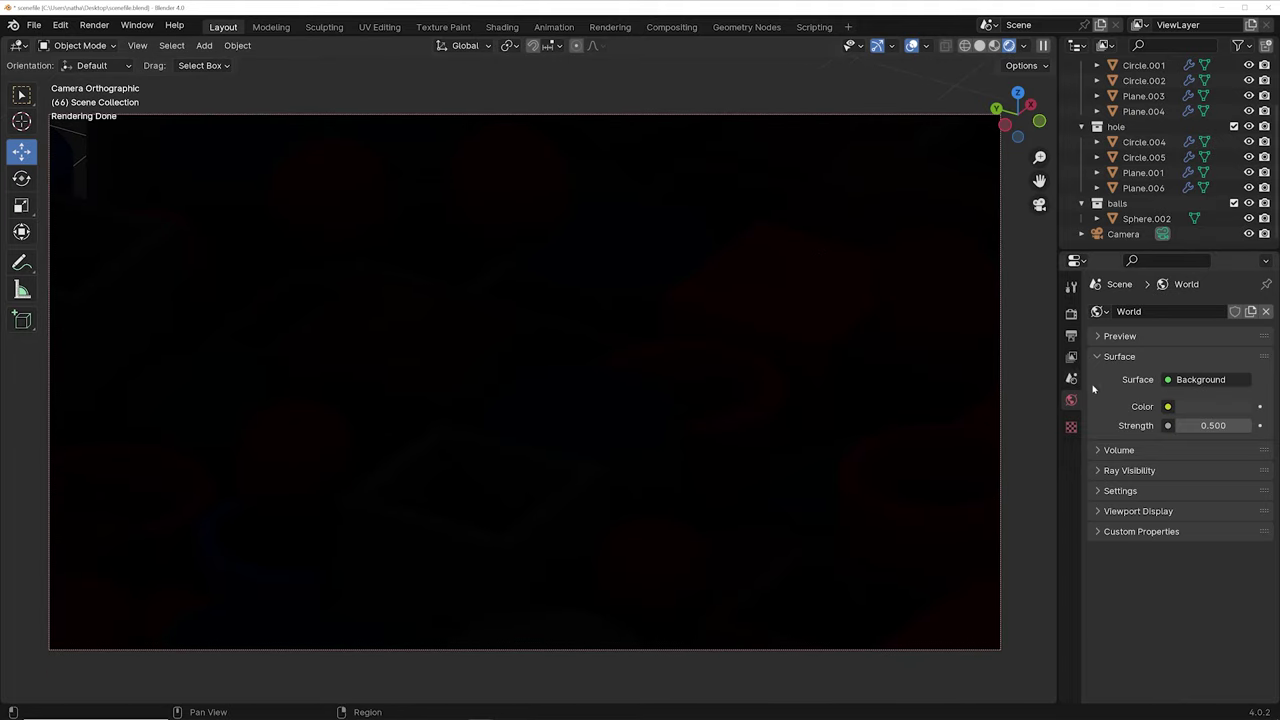
Step: Give the world colour an Environment Texture using the image GSG_HC003_A010_ModernIndustrial010.hdr
{"action": "left_click", "coordinate": [1168, 406]}
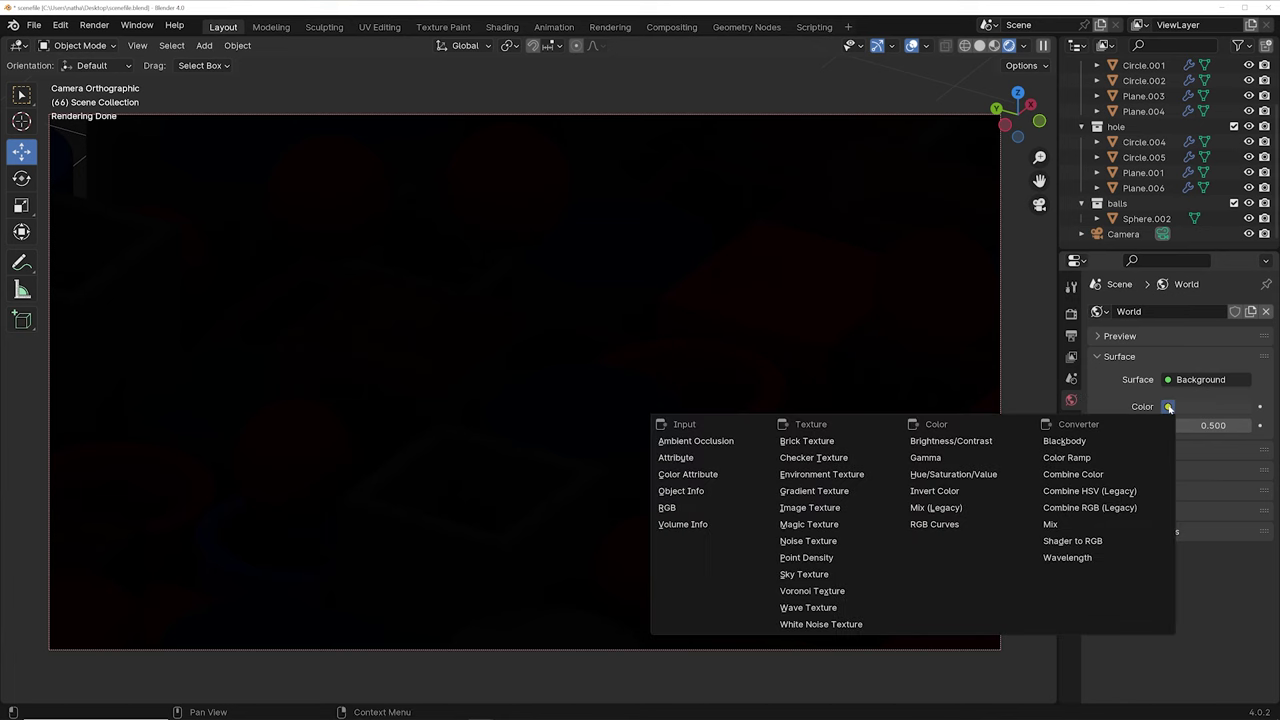
{"action": "left_click", "coordinate": [834, 475]}
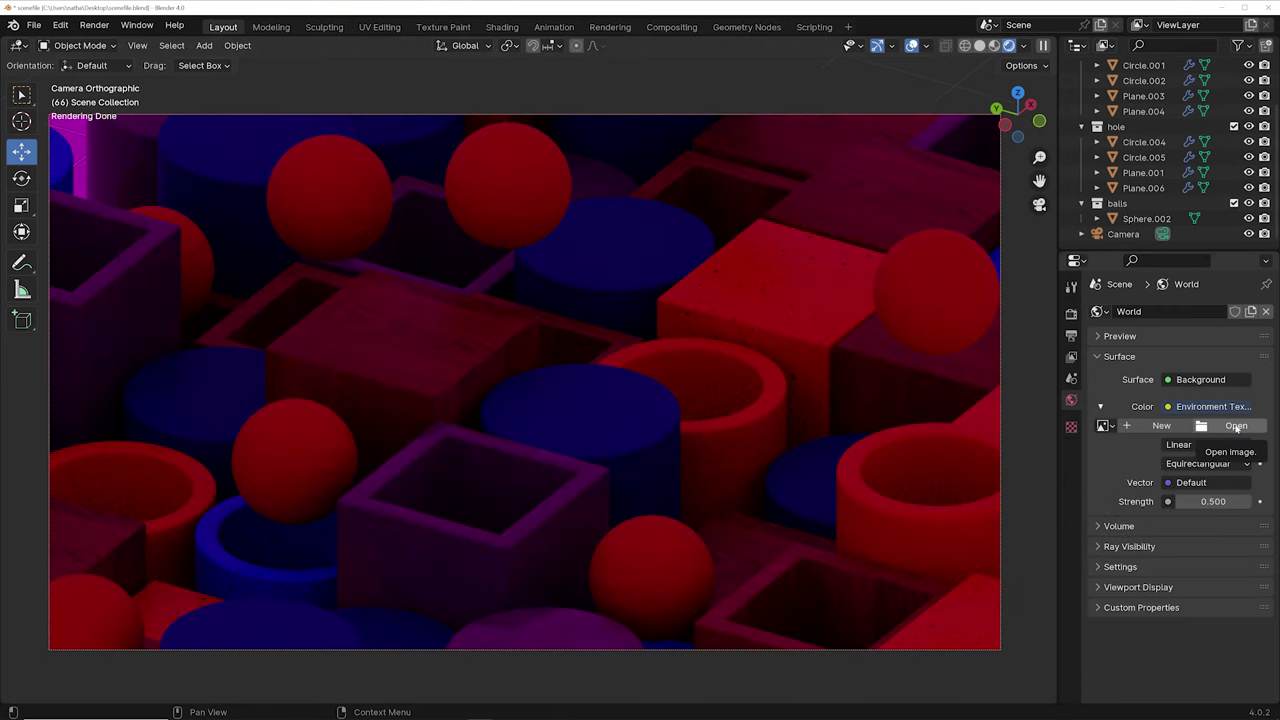
{"action": "left_click", "coordinate": [1236, 426]}
{"action": "left_click", "coordinate": [480, 256]}
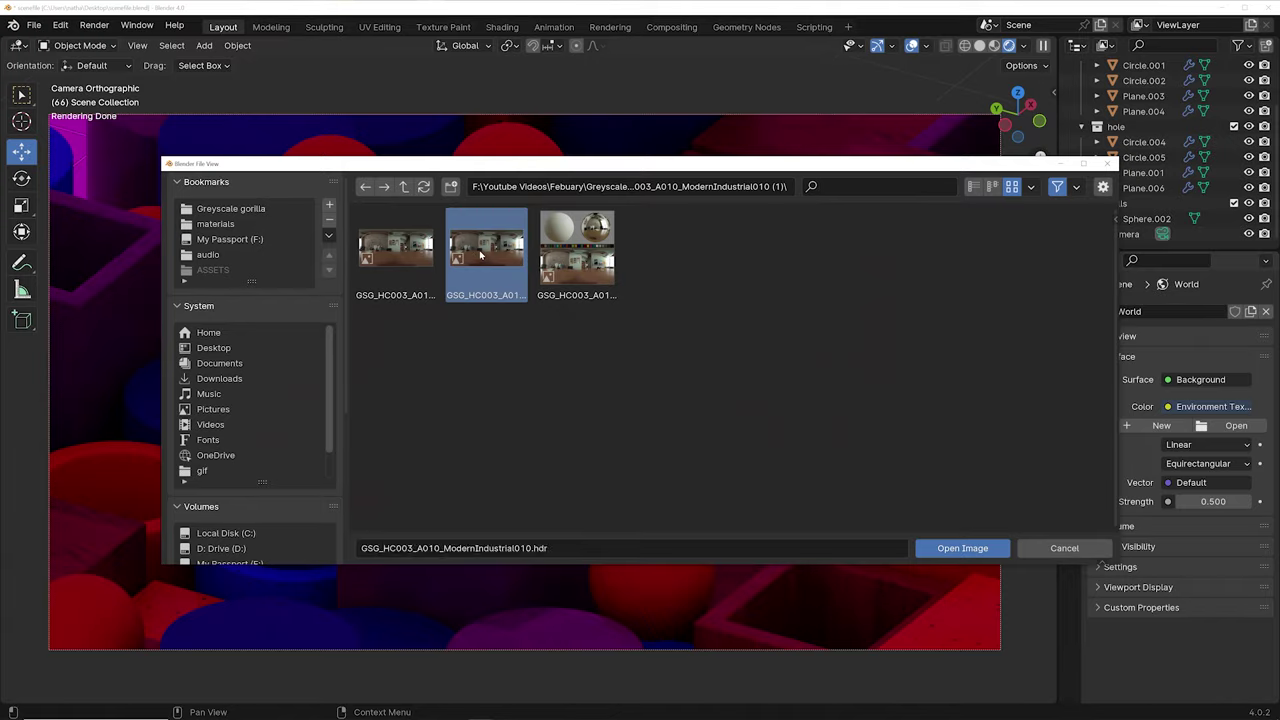
{"action": "double_click", "coordinate": [480, 256]}
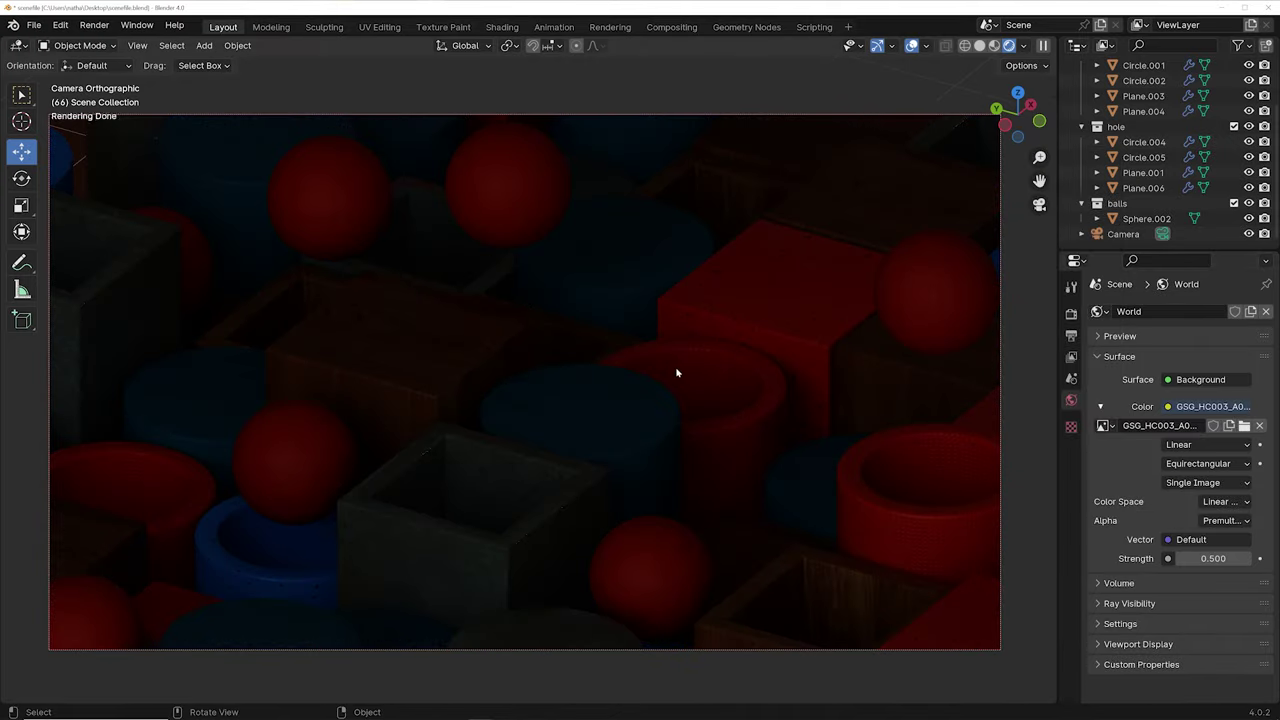
Step: Set the world background strength to 3 while viewing the scene through the camera
{"action": "middle_click_drag", "start_coordinate": [676, 373], "coordinate": [380, 406]}
{"action": "key", "text": "KP_0"}
{"action": "double_click", "coordinate": [1205, 558]}
{"action": "type", "text": "3"}
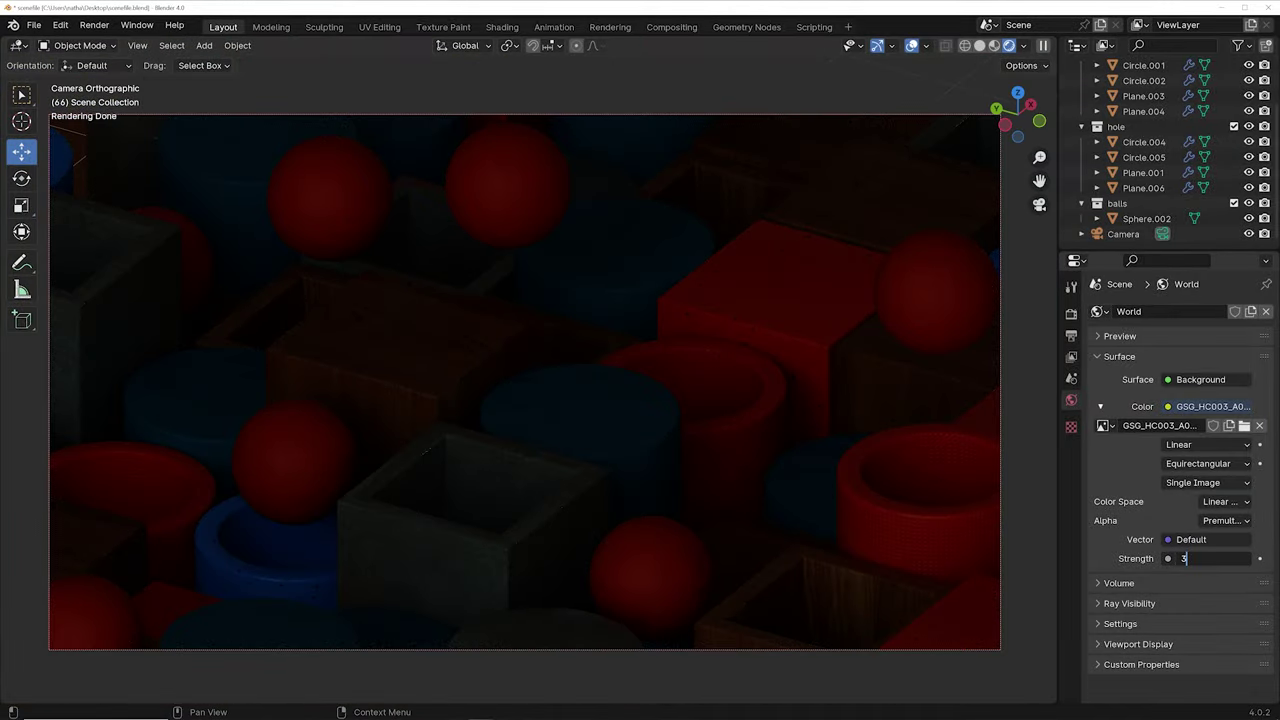
{"action": "key", "text": "Return"}
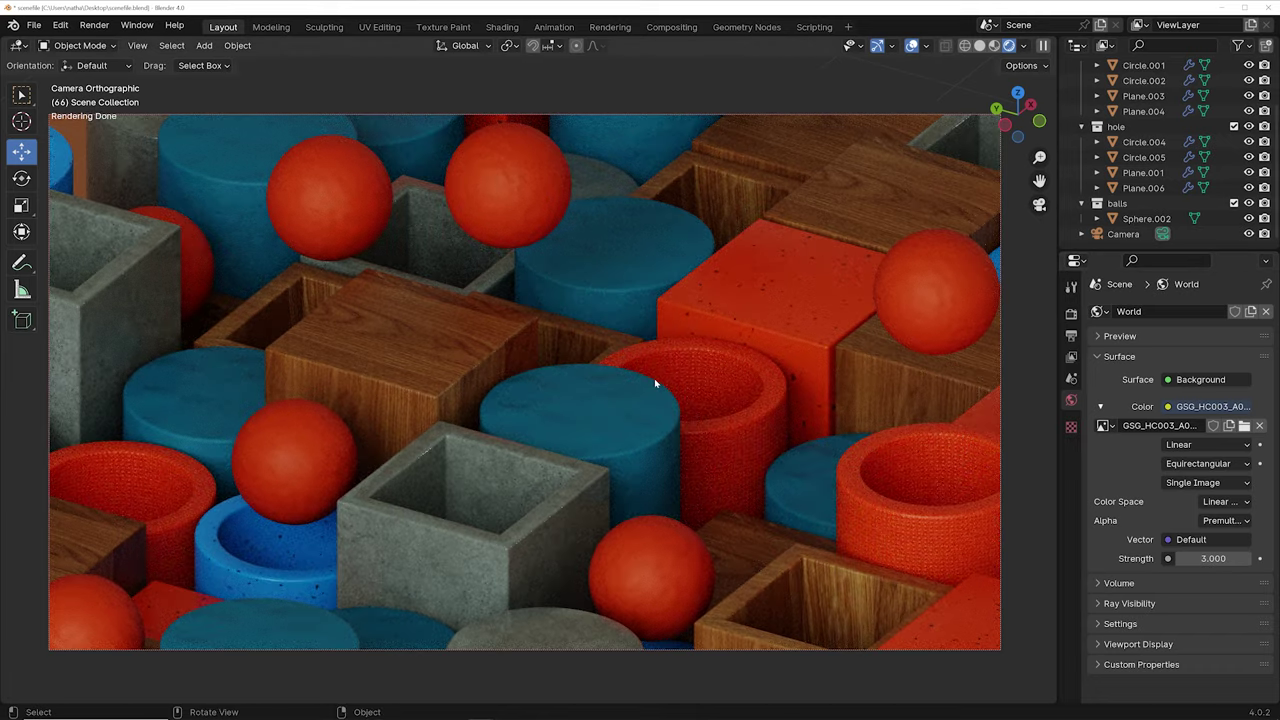
Step: Examine the lit scene from other angles, including the separate row of source shapes beside the main arrangement
{"action": "middle_click_drag", "start_coordinate": [654, 378], "coordinate": [631, 366]}
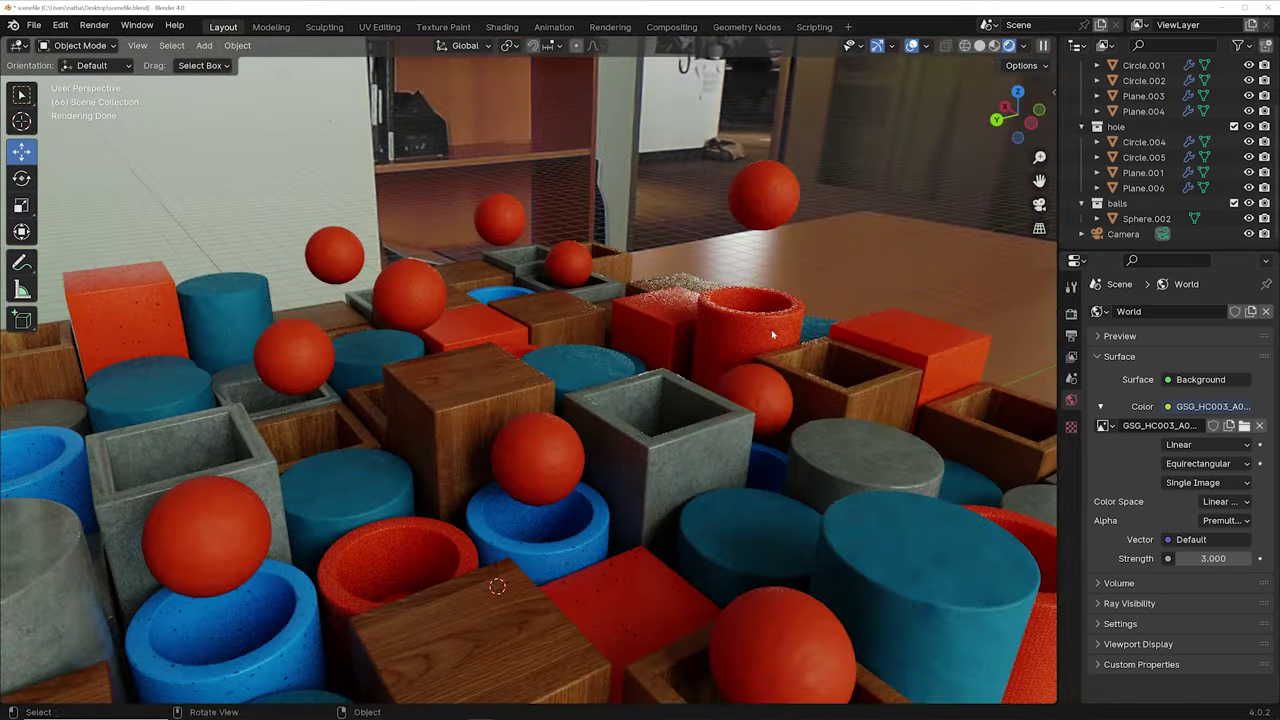
{"action": "middle_click_drag", "start_coordinate": [845, 376], "coordinate": [553, 376]}
{"action": "scroll", "coordinate": [553, 376], "scroll_direction": "down", "scroll_amount": 6}
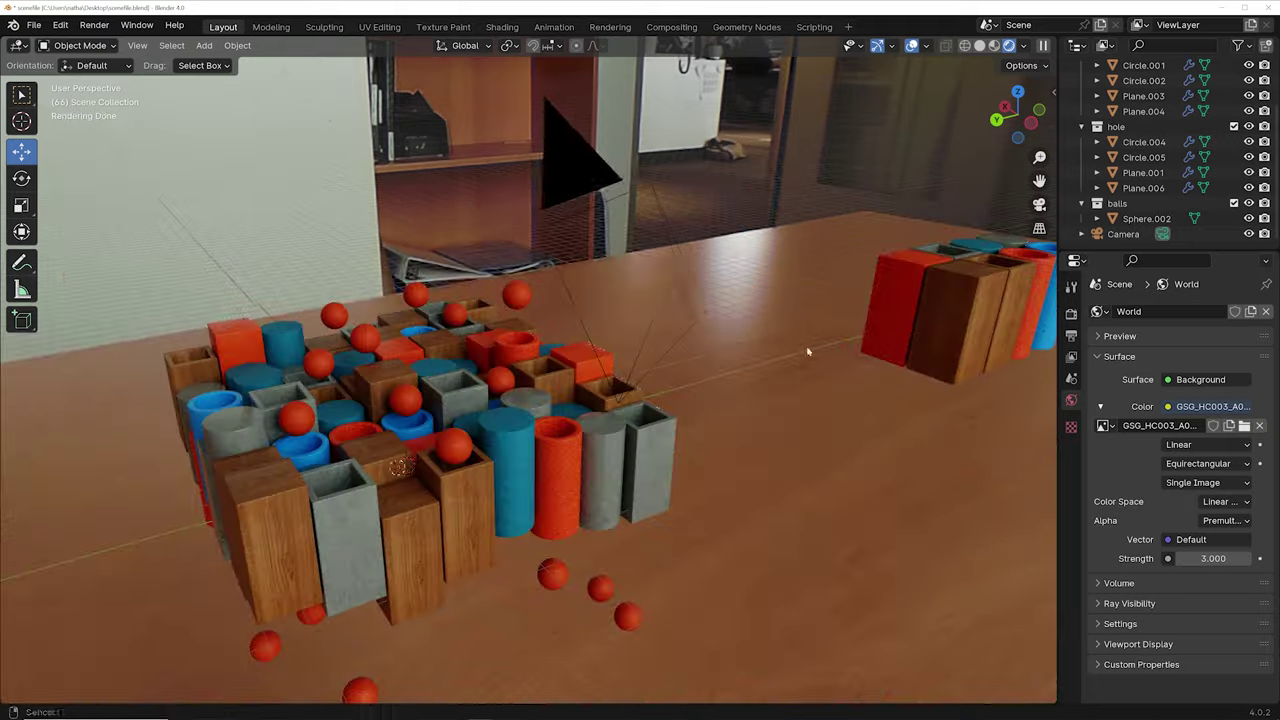
{"action": "middle_click_drag", "start_coordinate": [809, 352], "coordinate": [360, 319], "text": "shift"}
{"action": "scroll", "coordinate": [504, 365], "scroll_direction": "down", "scroll_amount": 5}
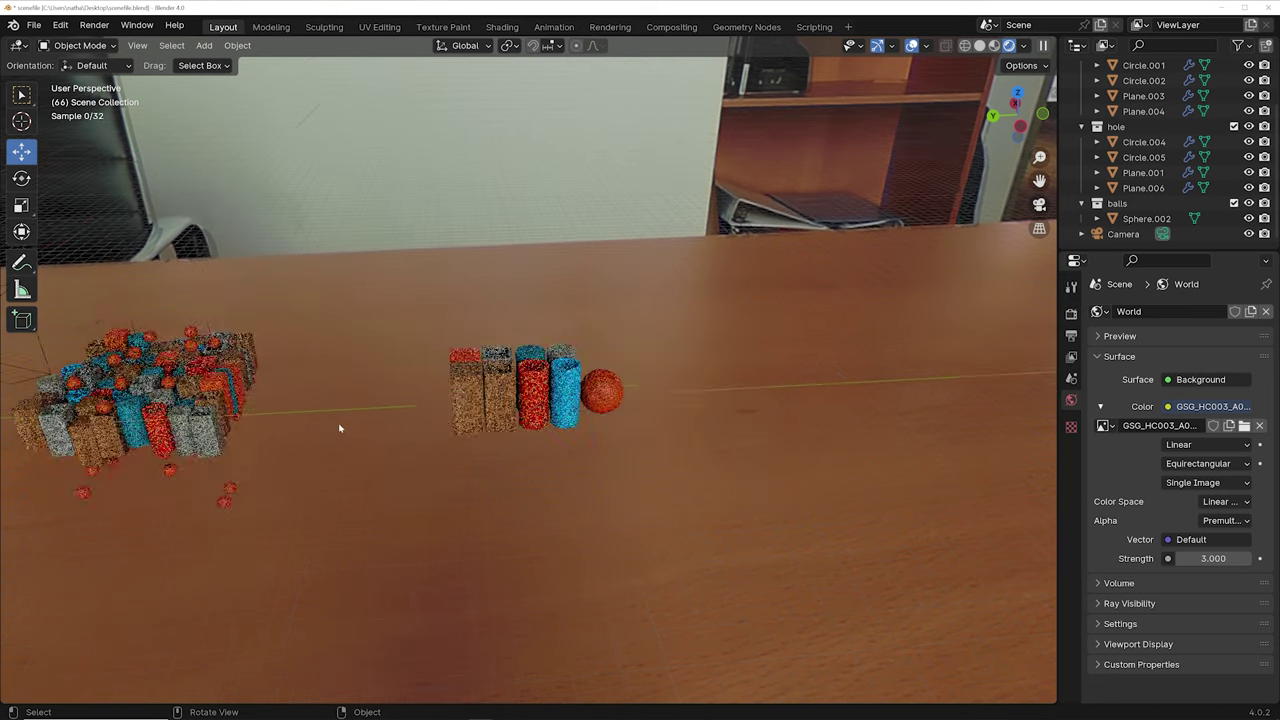
{"action": "scroll", "coordinate": [432, 444], "scroll_direction": "up", "scroll_amount": 5}
{"action": "scroll", "coordinate": [1121, 82], "scroll_direction": "up", "scroll_amount": 4}
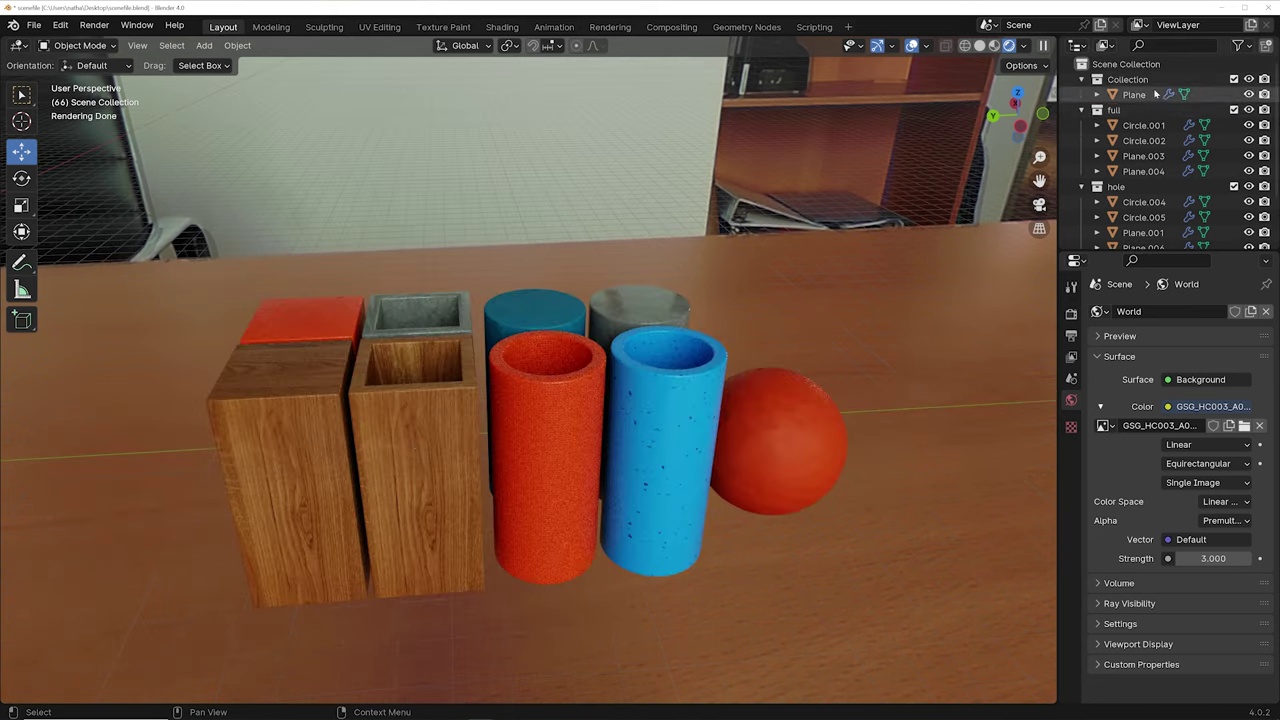
Step: Import the FBX model from the Greyscale gorilla models folder into the collection named Collection
{"action": "left_click", "coordinate": [1124, 80]}
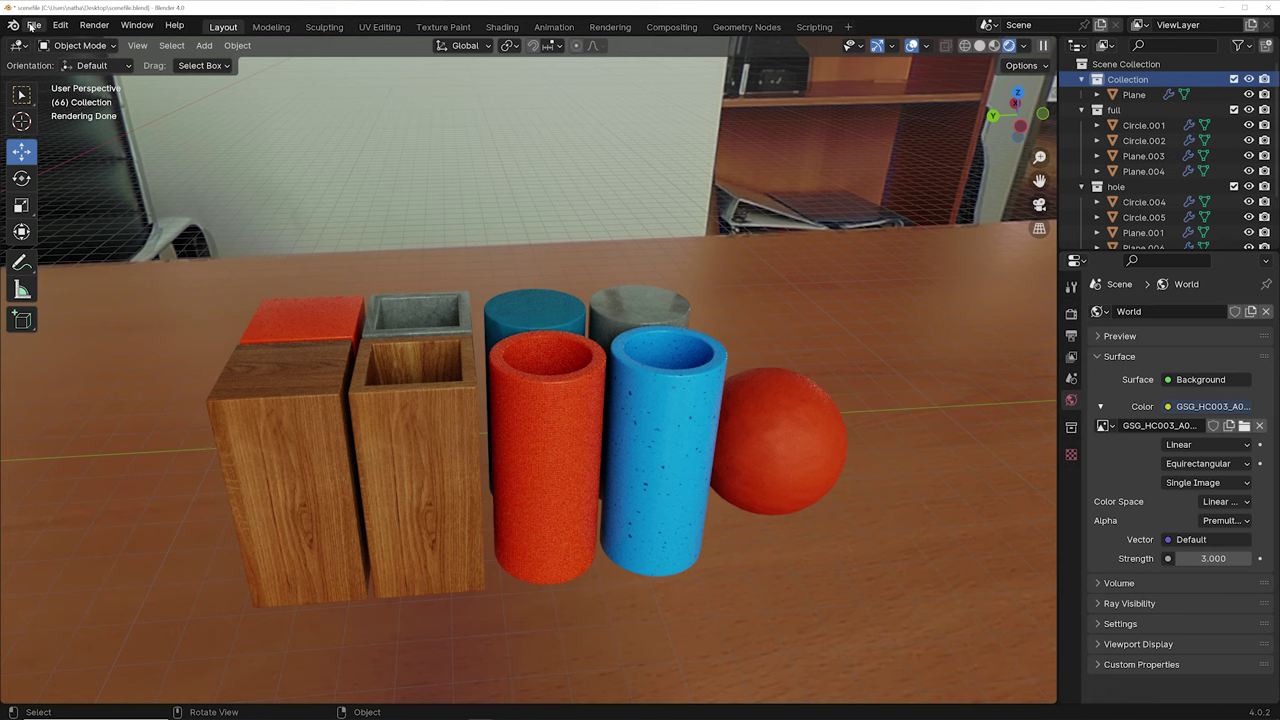
{"action": "left_click", "coordinate": [33, 25]}
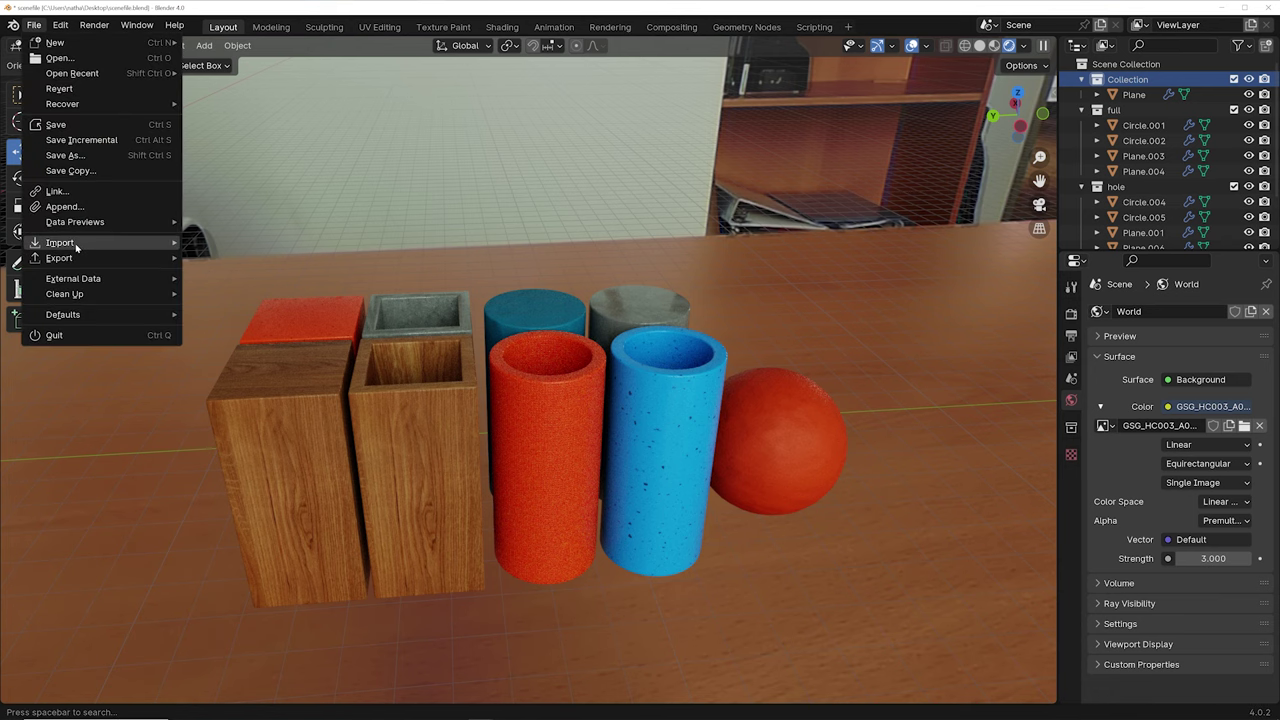
{"action": "mouse_move", "coordinate": [60, 242]}
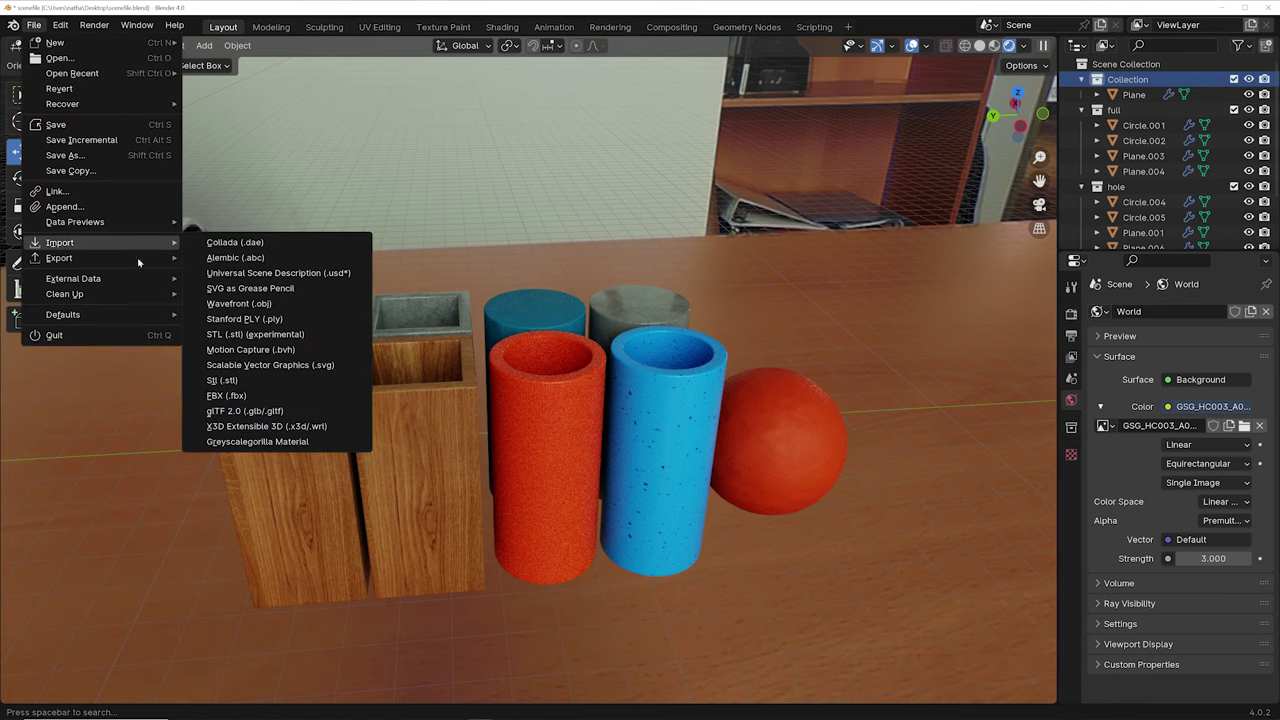
{"action": "left_click", "coordinate": [240, 397]}
{"action": "left_click", "coordinate": [392, 250]}
{"action": "double_click", "coordinate": [392, 250]}
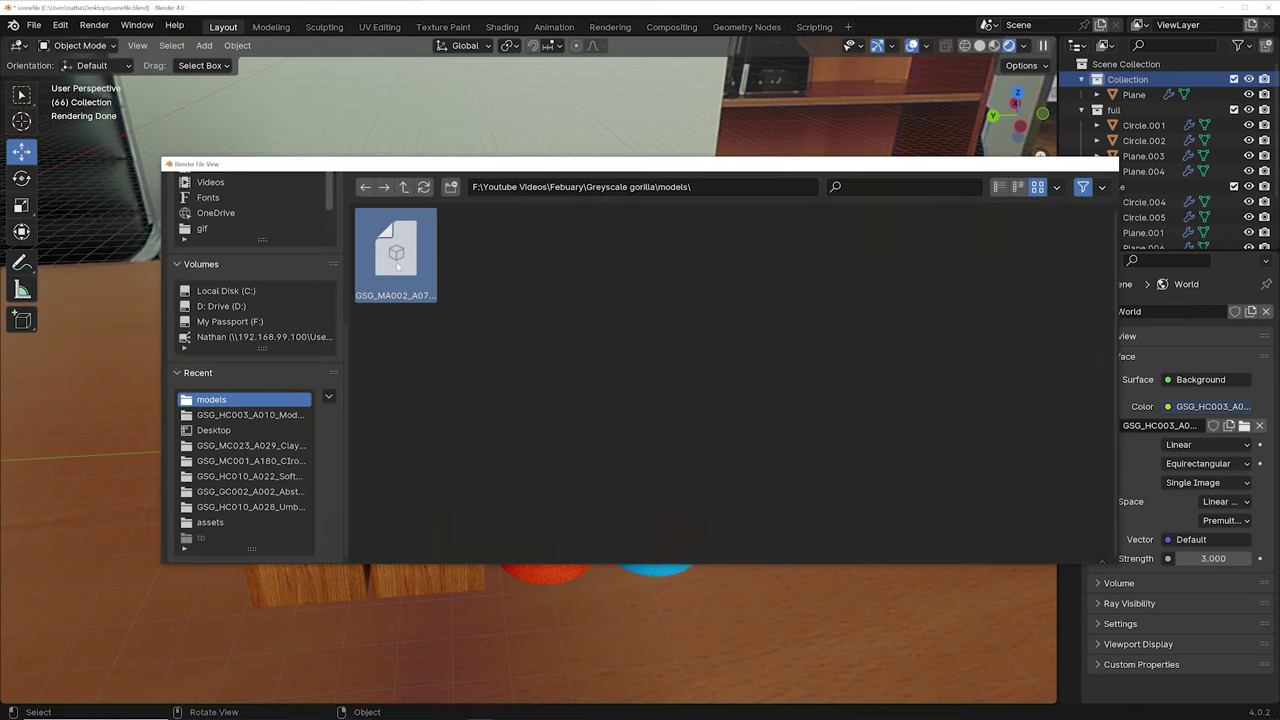
Step: Move the imported Tetra model out of the main arrangement to a spot above the row of source shapes
{"action": "scroll", "coordinate": [397, 267], "scroll_direction": "down", "scroll_amount": 6}
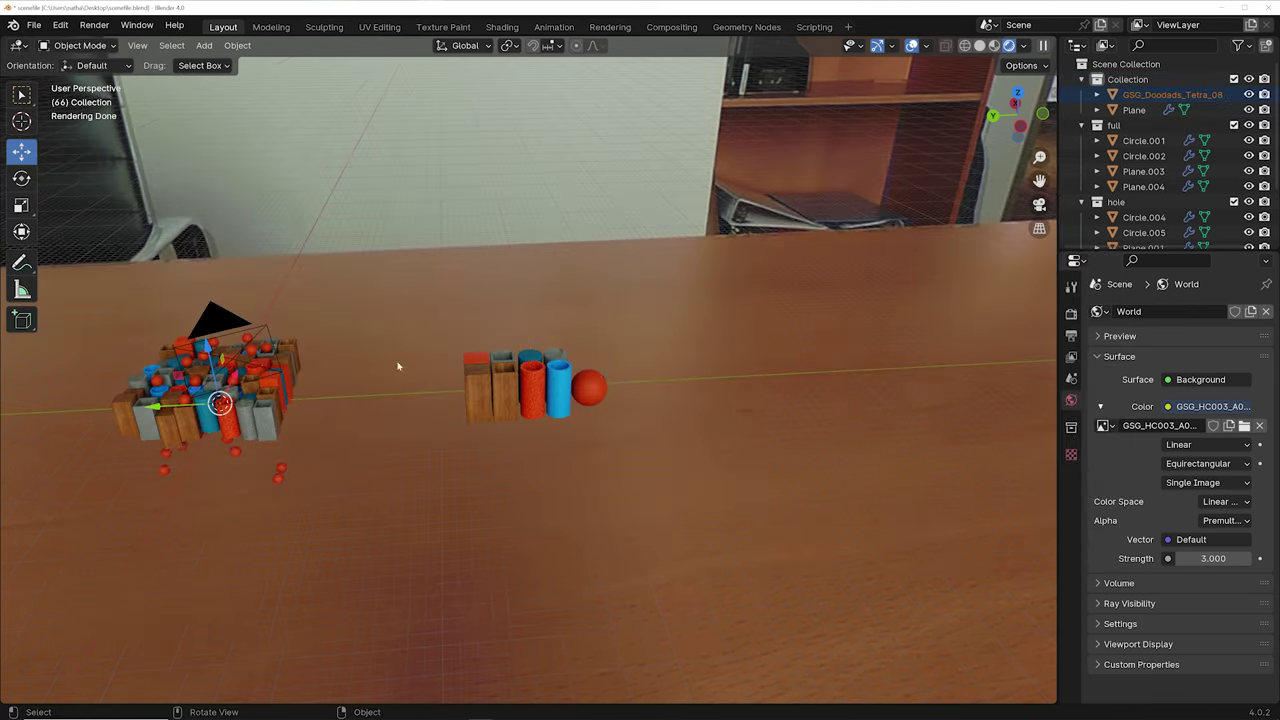
{"action": "middle_click_drag", "start_coordinate": [397, 367], "coordinate": [386, 387]}
{"action": "key", "text": "g"}
{"action": "left_click", "coordinate": [451, 268]}
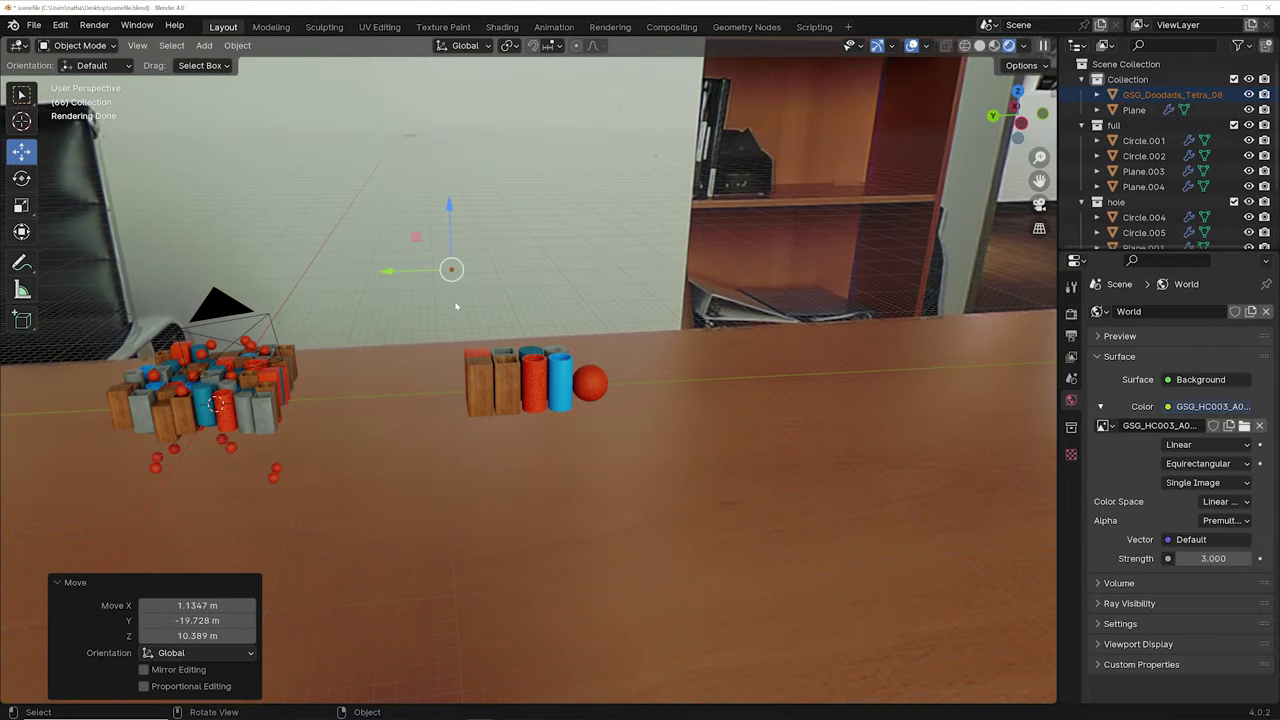
{"action": "scroll", "coordinate": [448, 305], "scroll_direction": "up", "scroll_amount": 3}
{"action": "key", "text": "g"}
{"action": "left_click", "coordinate": [516, 310]}
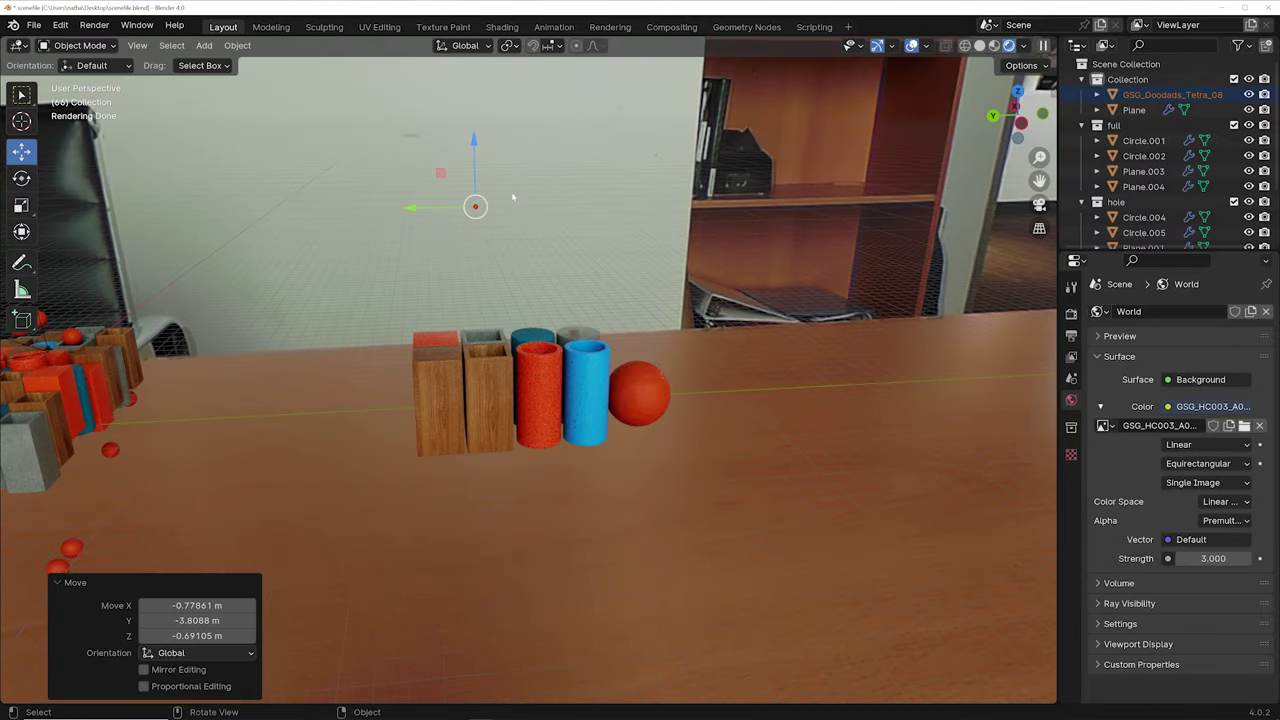
Step: Scale the Tetra model up by about 19.5 and place it beside the red ball at the end of the row
{"action": "key", "text": "s"}
{"action": "left_click", "coordinate": [171, 289]}
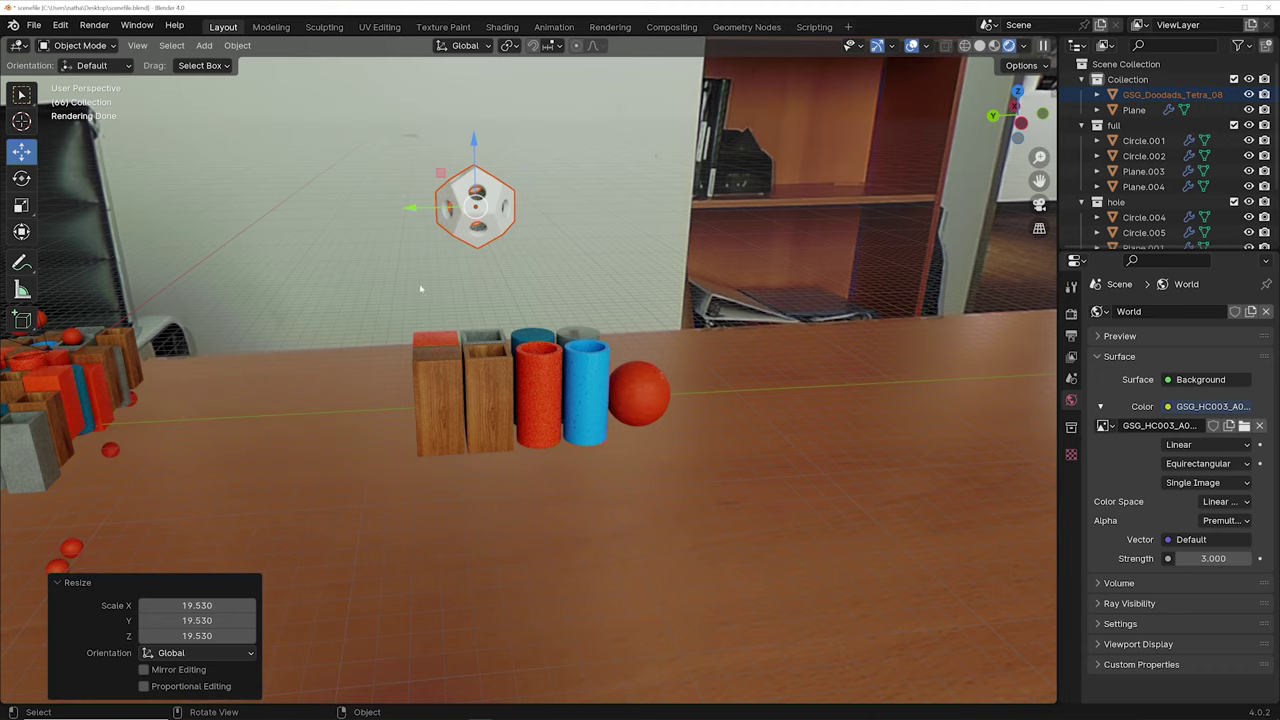
{"action": "key", "text": "g"}
{"action": "left_click", "coordinate": [645, 425]}
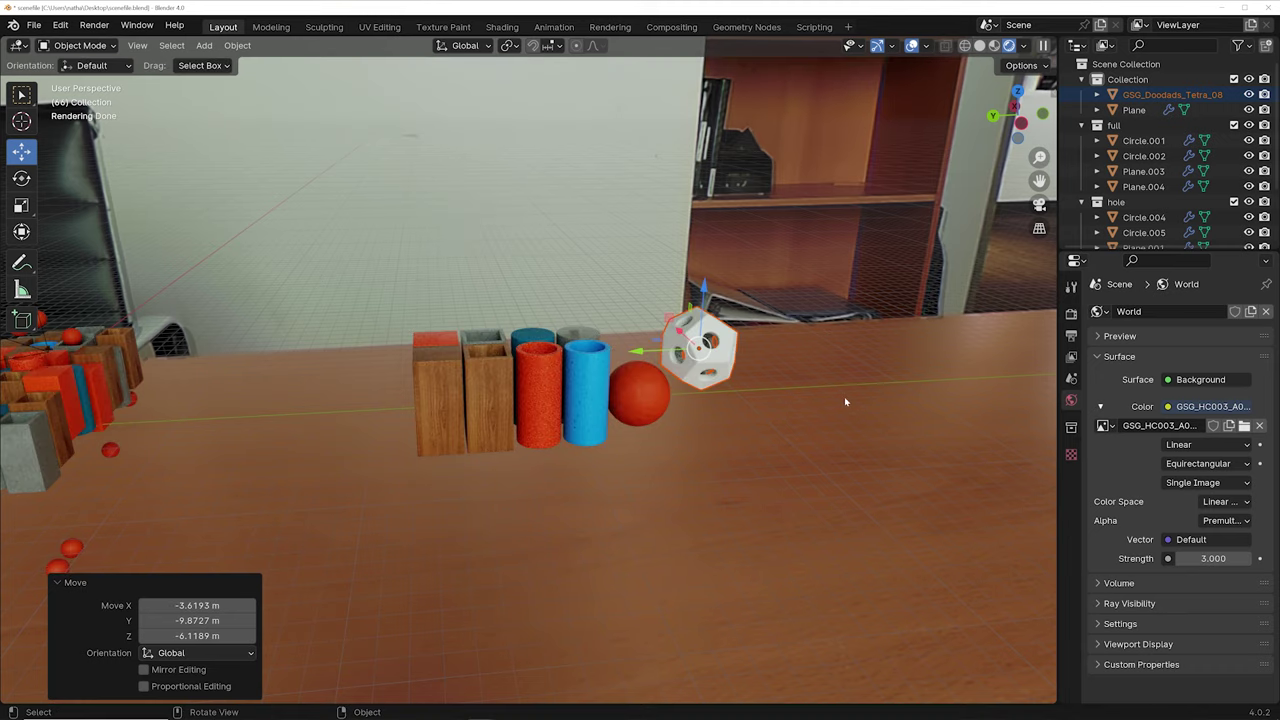
Step: Move the Tetra model farther along the row so it stands clear of the red ball
{"action": "key", "text": "KP_Decimal"}
{"action": "middle_click_drag", "start_coordinate": [855, 395], "coordinate": [814, 426]}
{"action": "scroll", "coordinate": [814, 426], "scroll_direction": "down", "scroll_amount": 4}
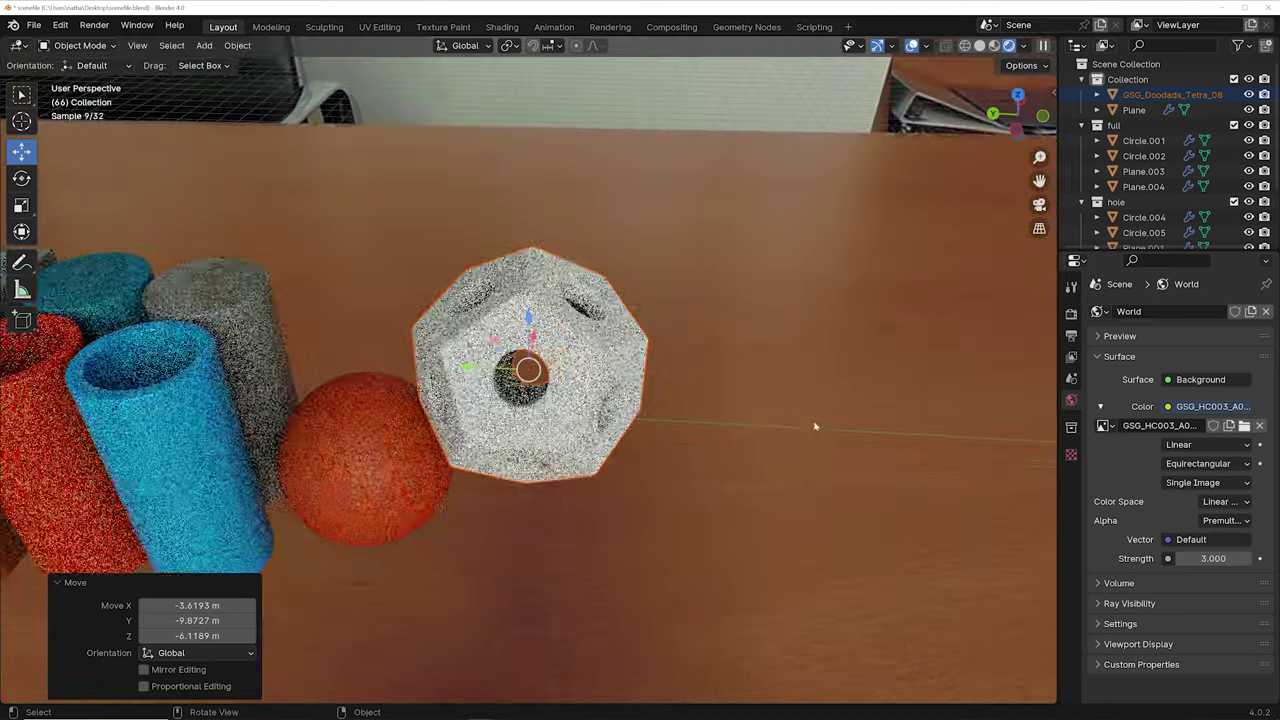
{"action": "key", "text": "g"}
{"action": "left_click", "coordinate": [746, 406]}
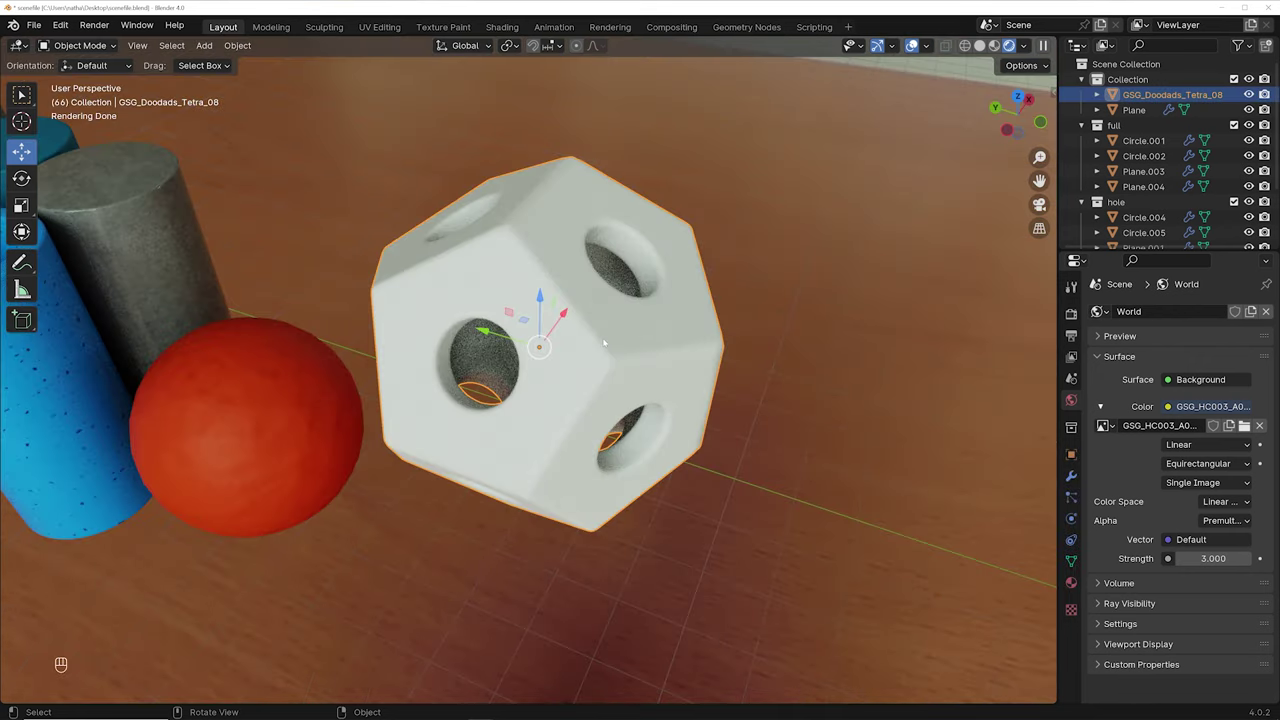
{"action": "middle_click_drag", "start_coordinate": [576, 376], "coordinate": [638, 364]}
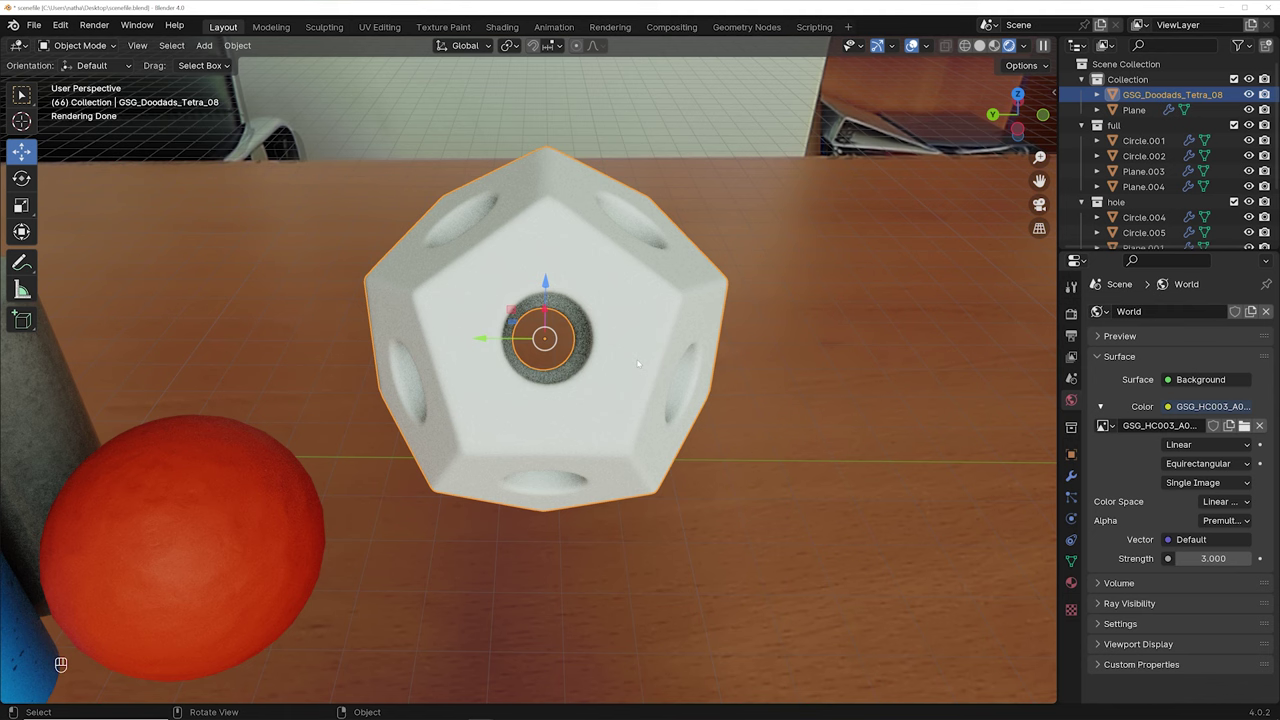
Step: Check the Tetra model's UV layout and return to the layout view with Material Preview shading
{"action": "left_click", "coordinate": [379, 27]}
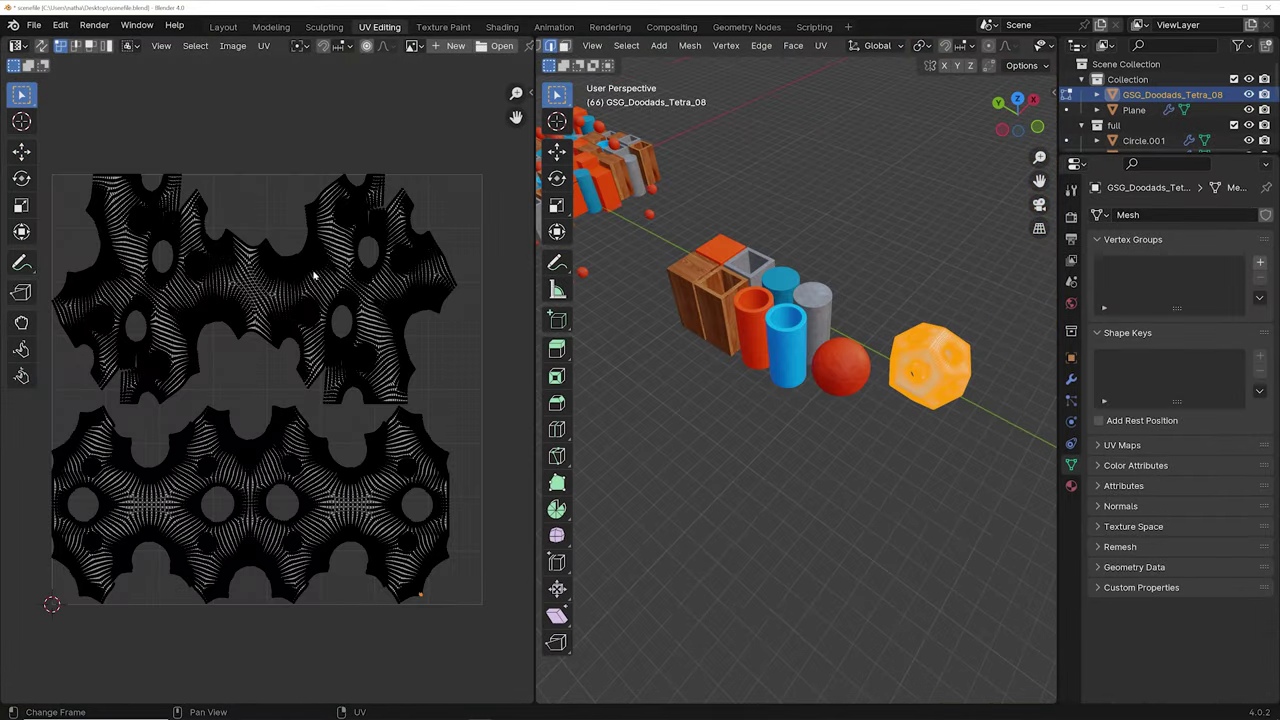
{"action": "left_click", "coordinate": [222, 28]}
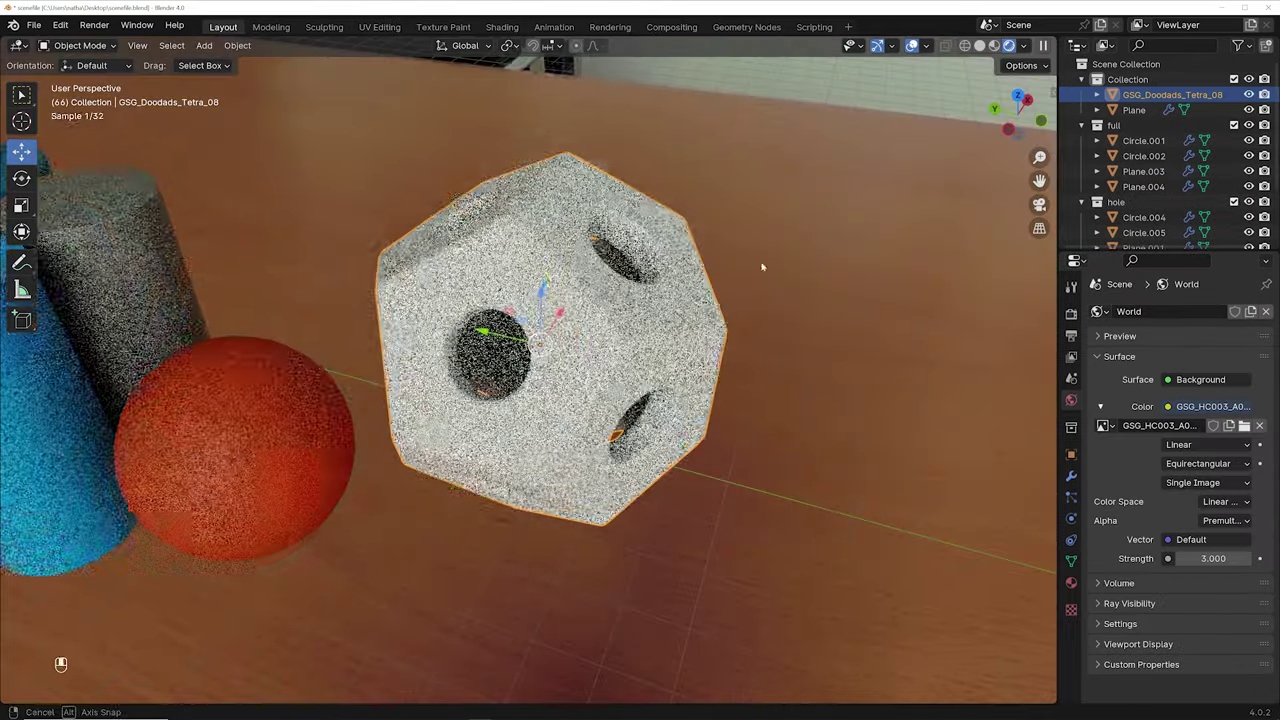
{"action": "left_click", "coordinate": [979, 45]}
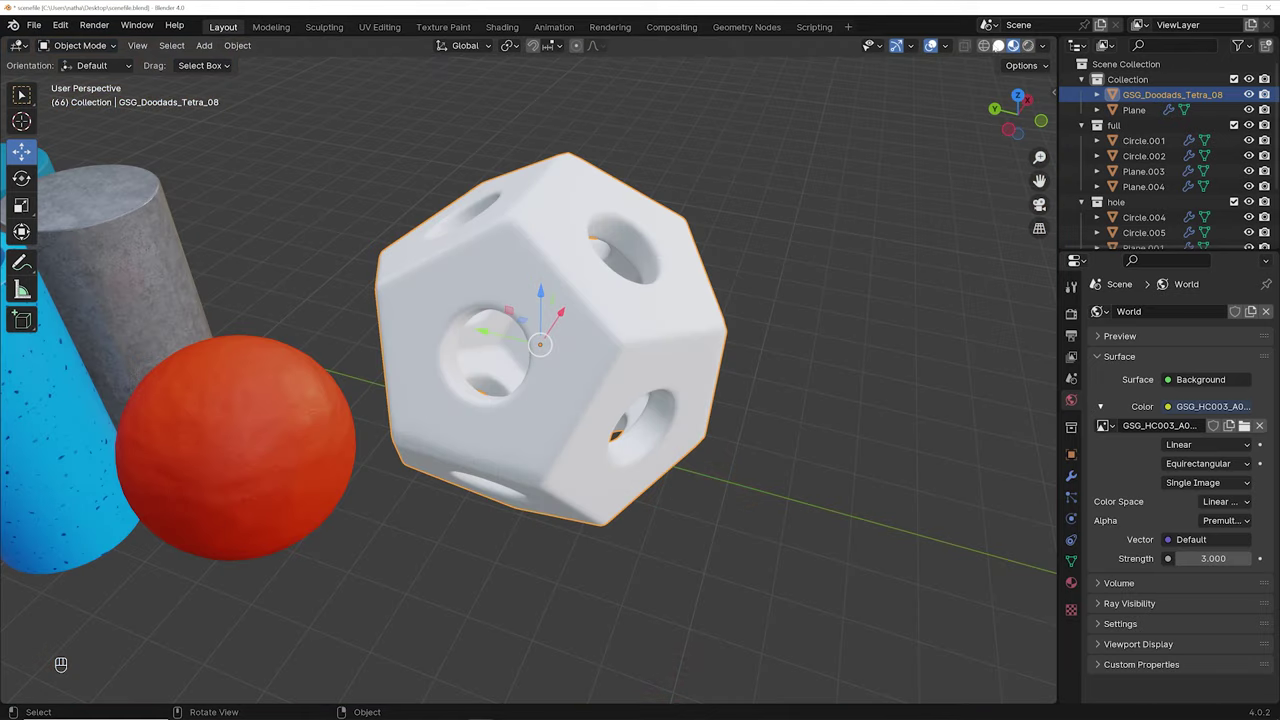
{"action": "middle_click_drag", "start_coordinate": [563, 267], "coordinate": [590, 260]}
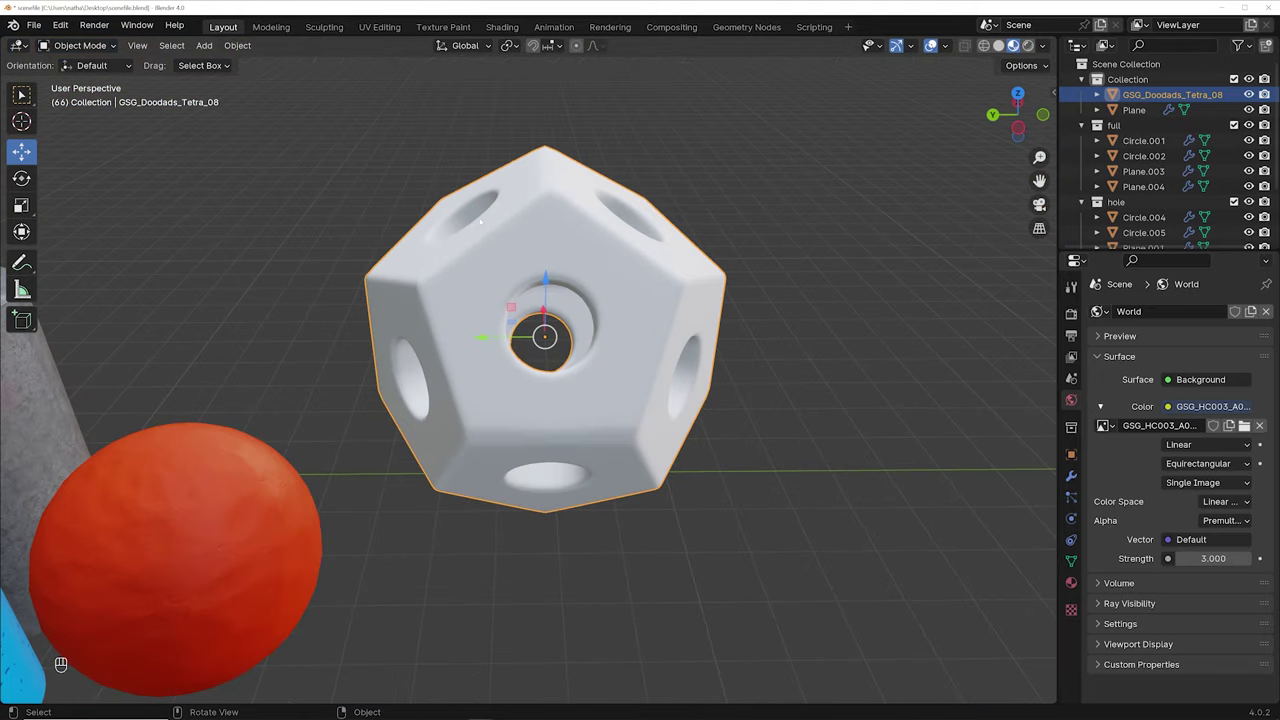
Step: Import the Greyscalegorilla material Clay Doh Blue 02 from the GSG_MC023_A029_ClayDohBlue02 folder for Cycles / Eevee
{"action": "left_click", "coordinate": [34, 25]}
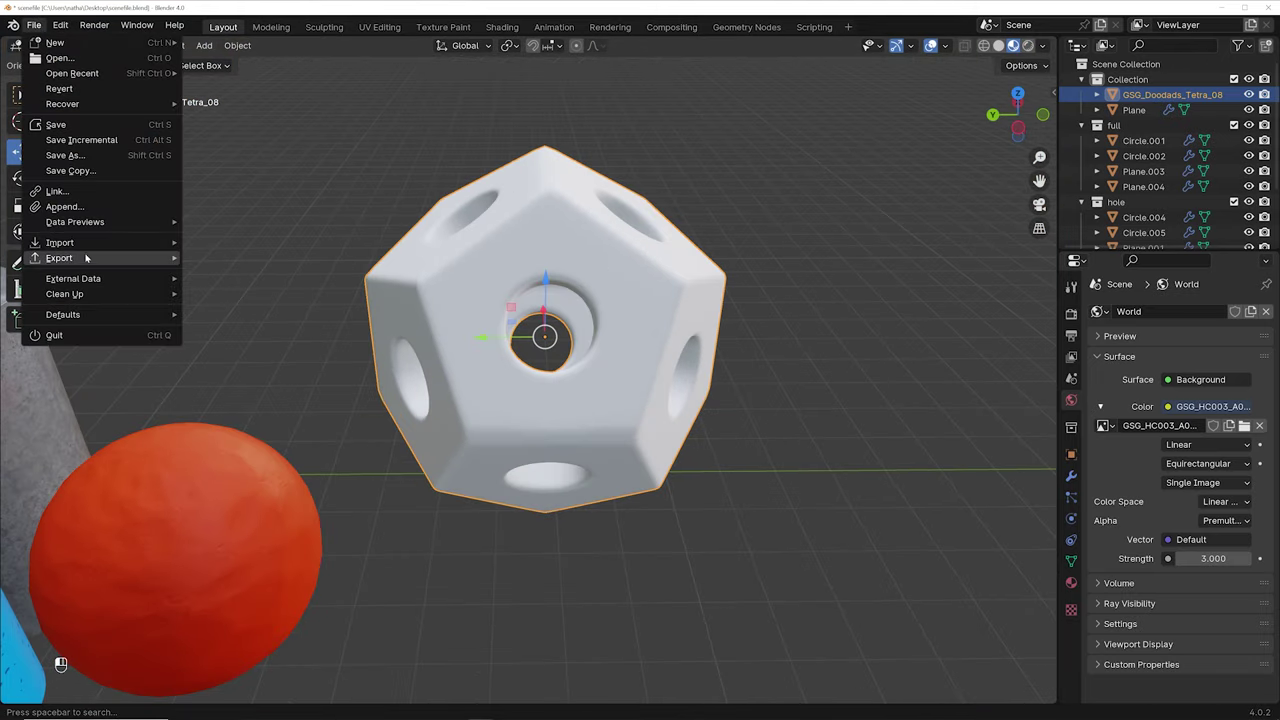
{"action": "mouse_move", "coordinate": [86, 244]}
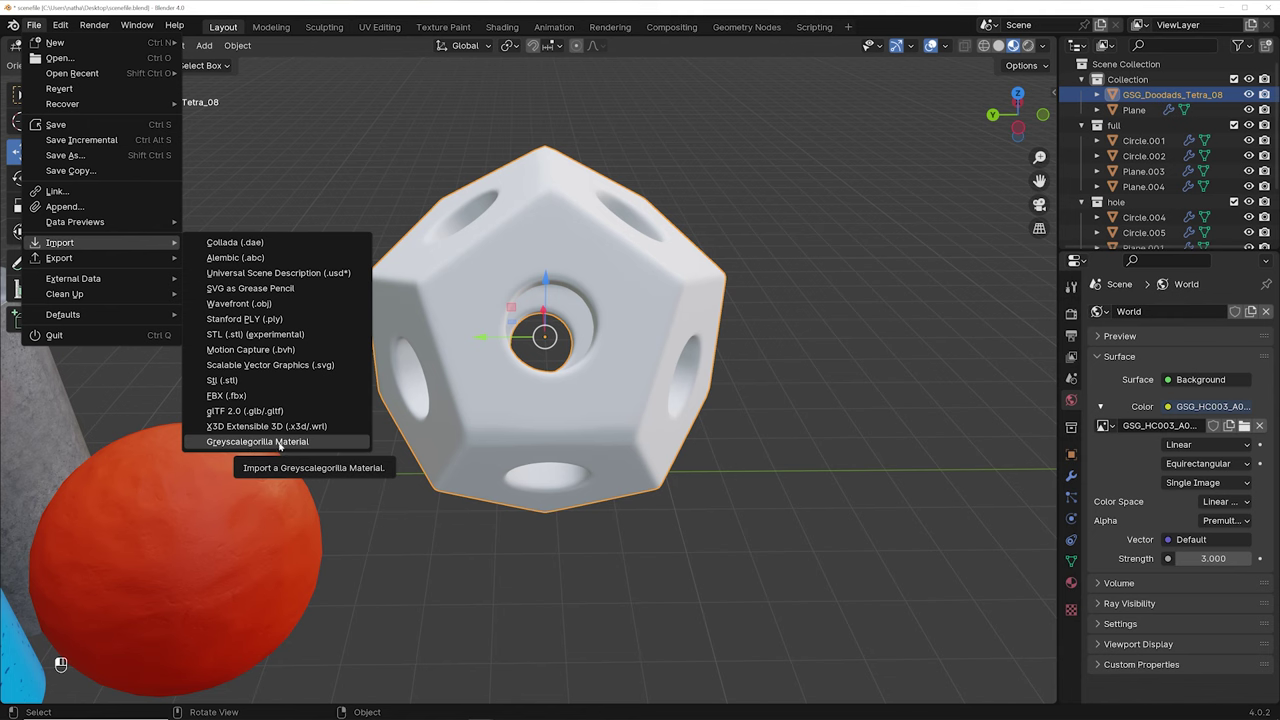
{"action": "left_click", "coordinate": [284, 442]}
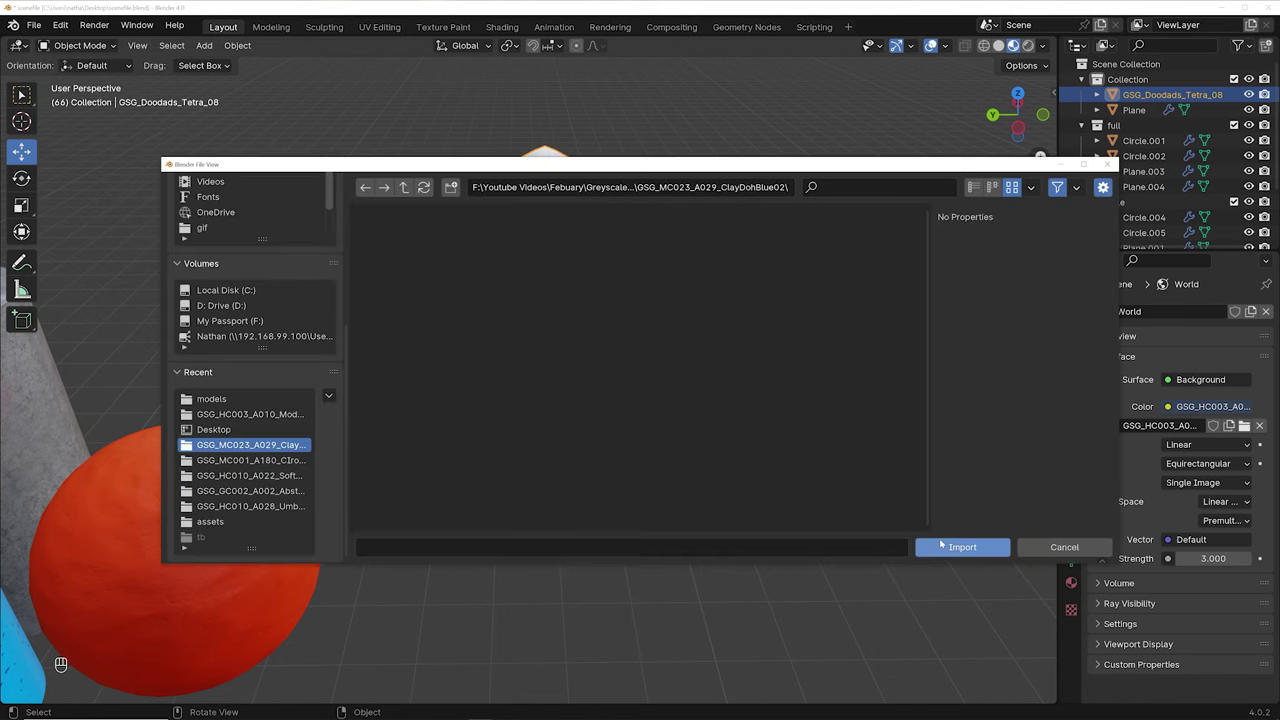
{"action": "left_click", "coordinate": [942, 546]}
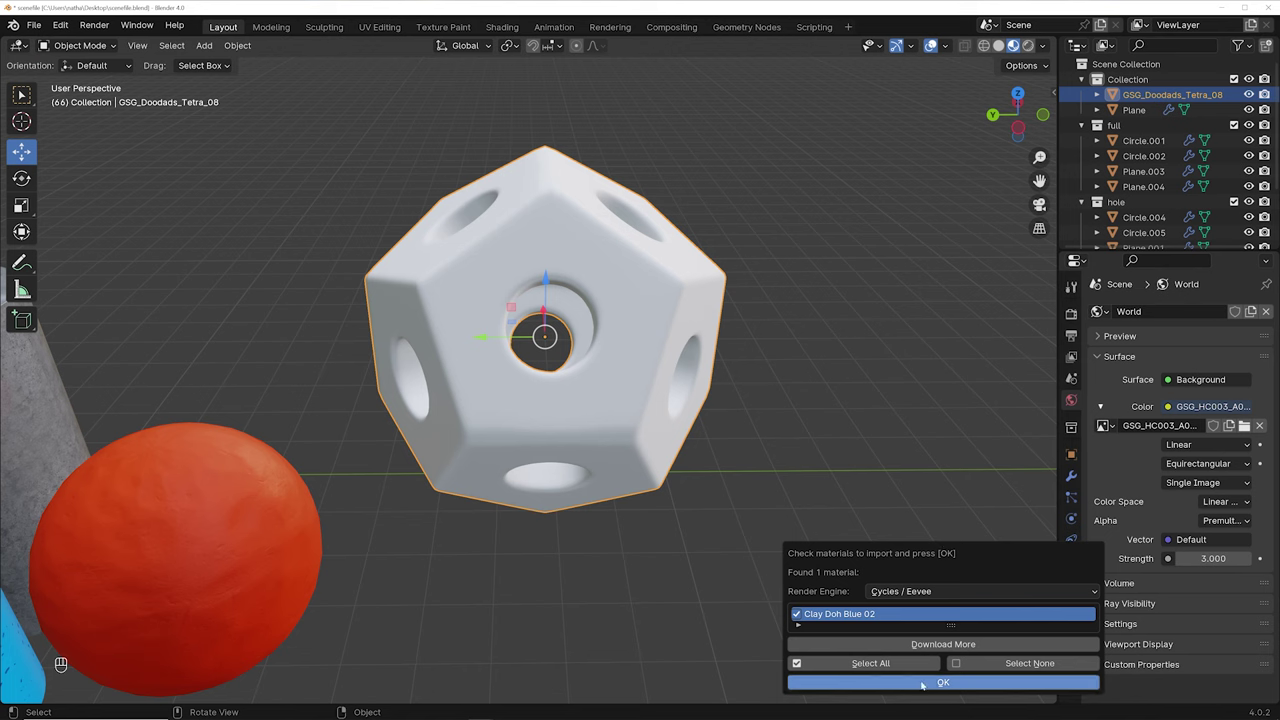
{"action": "left_click", "coordinate": [922, 684]}
{"action": "left_click", "coordinate": [913, 704]}
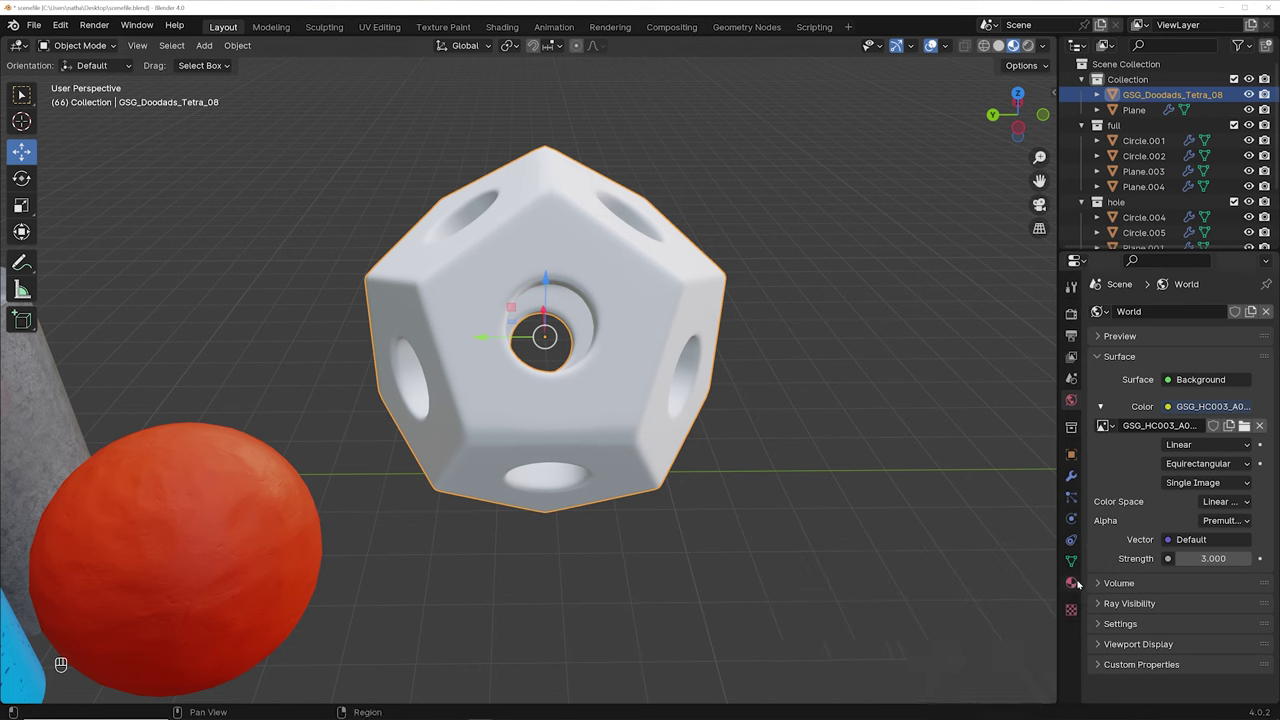
Step: Assign the Clay Doh Blue 02 material to the Tetra model and inspect its surface
{"action": "left_click", "coordinate": [1071, 582]}
{"action": "left_click", "coordinate": [1098, 376]}
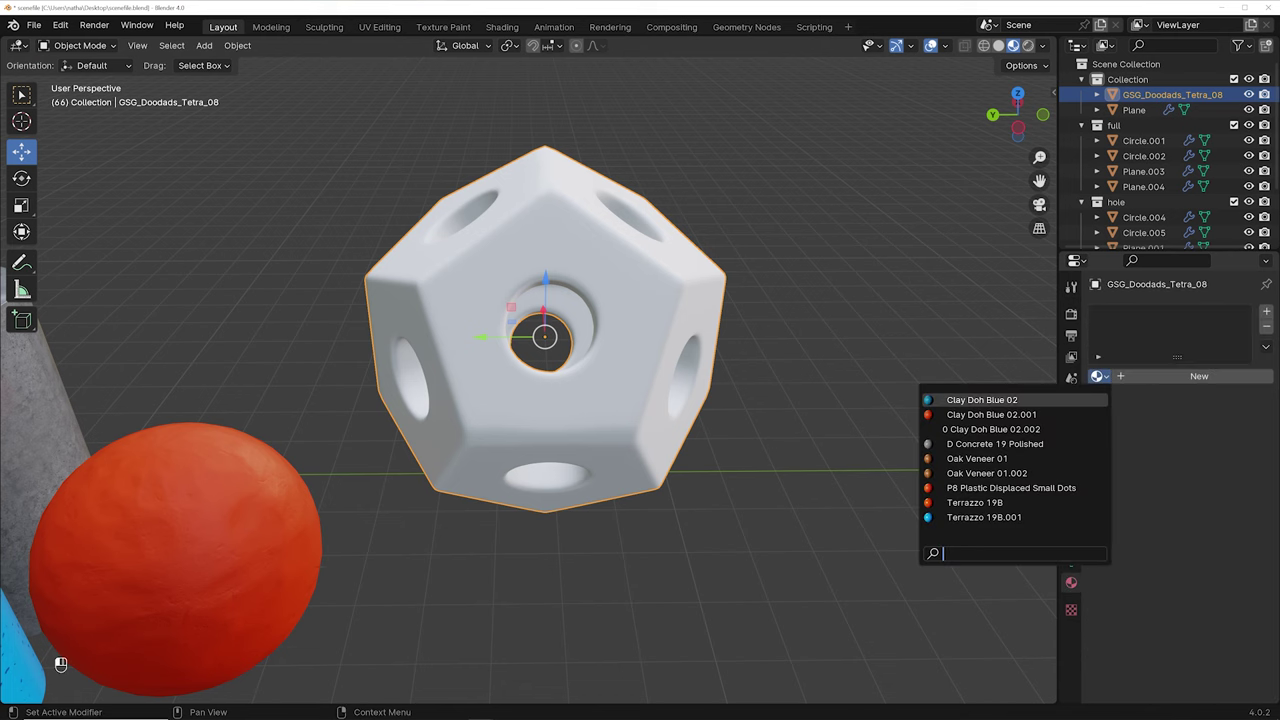
{"action": "left_click", "coordinate": [960, 400]}
{"action": "middle_click_drag", "start_coordinate": [957, 400], "coordinate": [500, 370]}
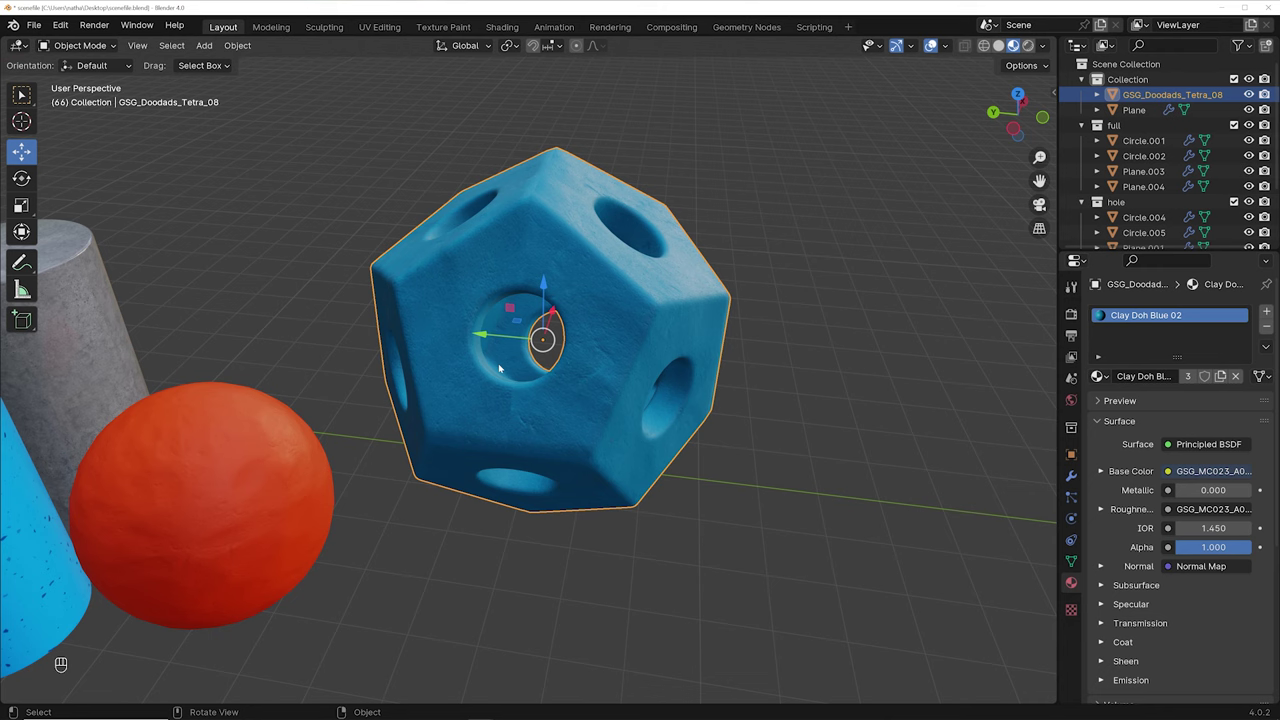
{"action": "middle_click_drag", "start_coordinate": [751, 377], "coordinate": [683, 371]}
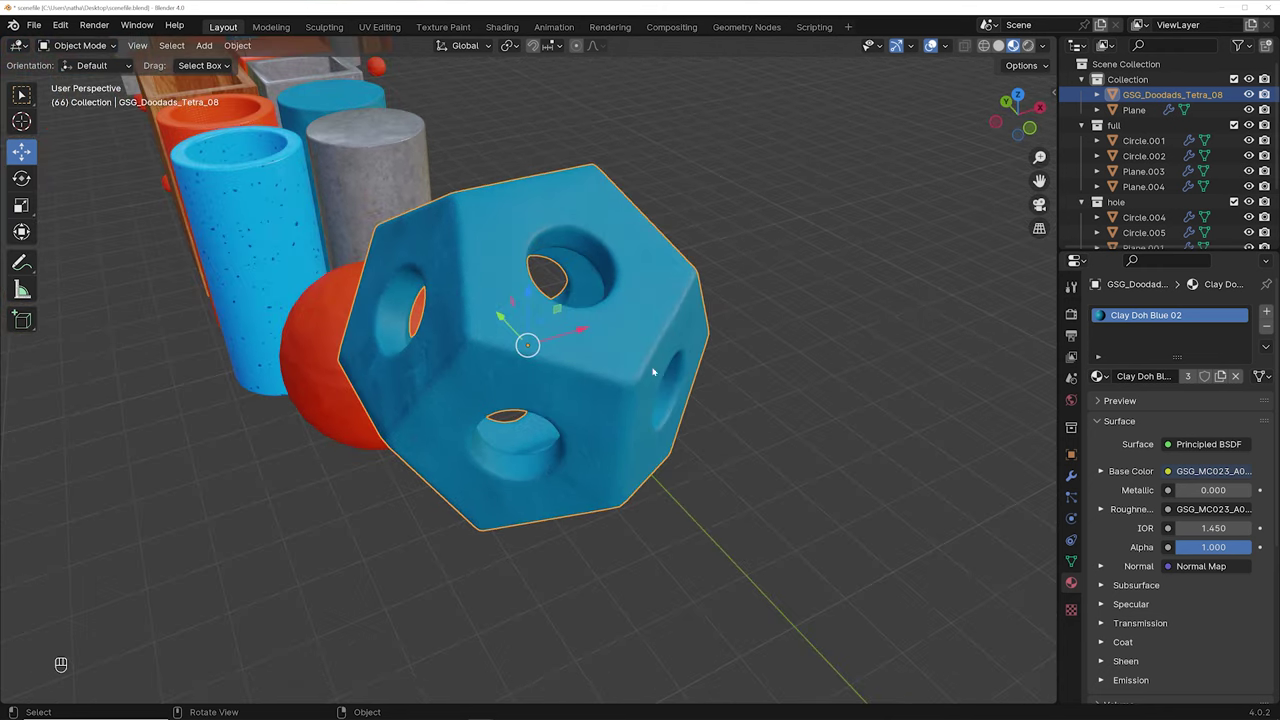
Step: Move the Tetra model into the spheres collection so it joins the scattered objects in the main arrangement
{"action": "scroll", "coordinate": [505, 365], "scroll_direction": "down", "scroll_amount": 5}
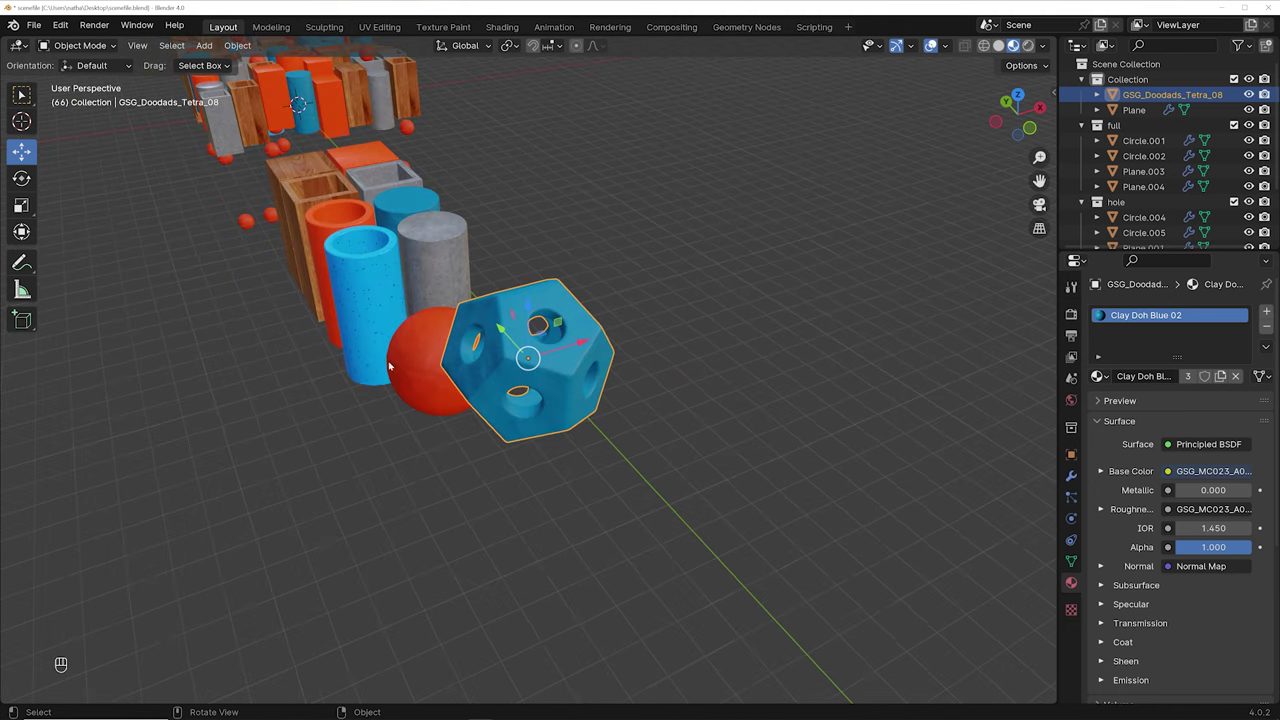
{"action": "middle_click_drag", "start_coordinate": [505, 365], "coordinate": [451, 376]}
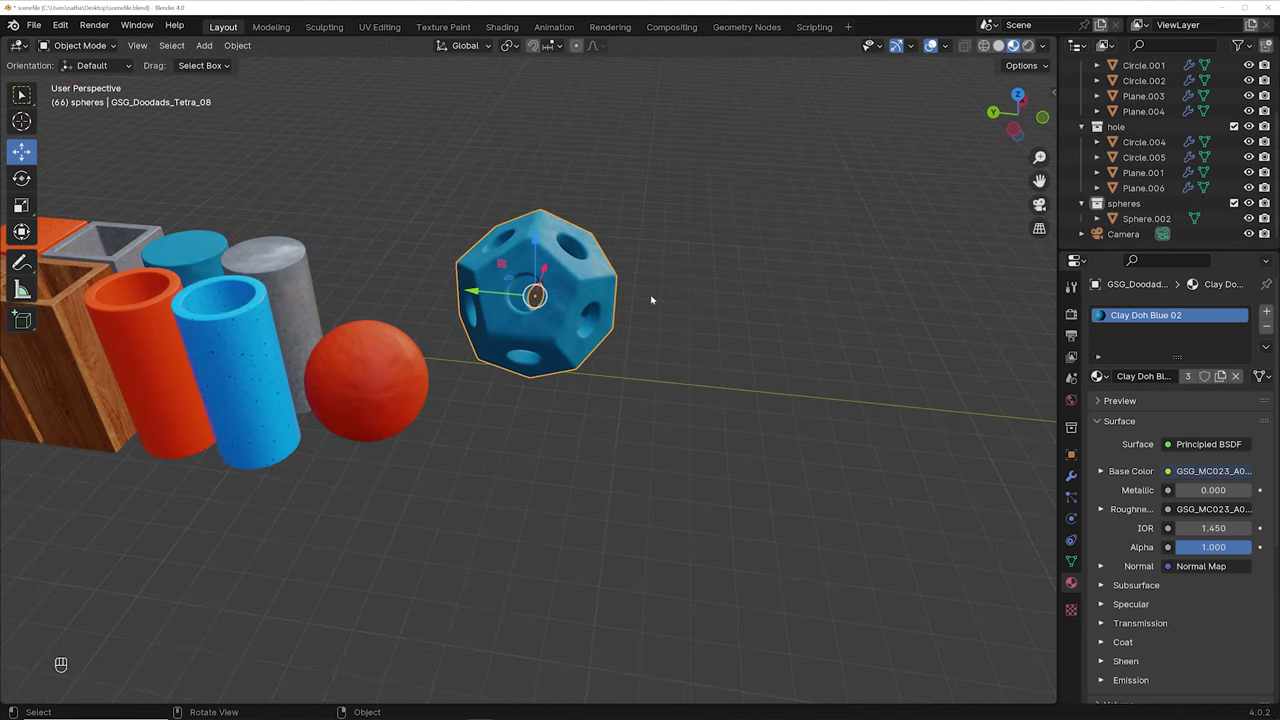
{"action": "scroll", "coordinate": [677, 283], "scroll_direction": "up", "scroll_amount": 3}
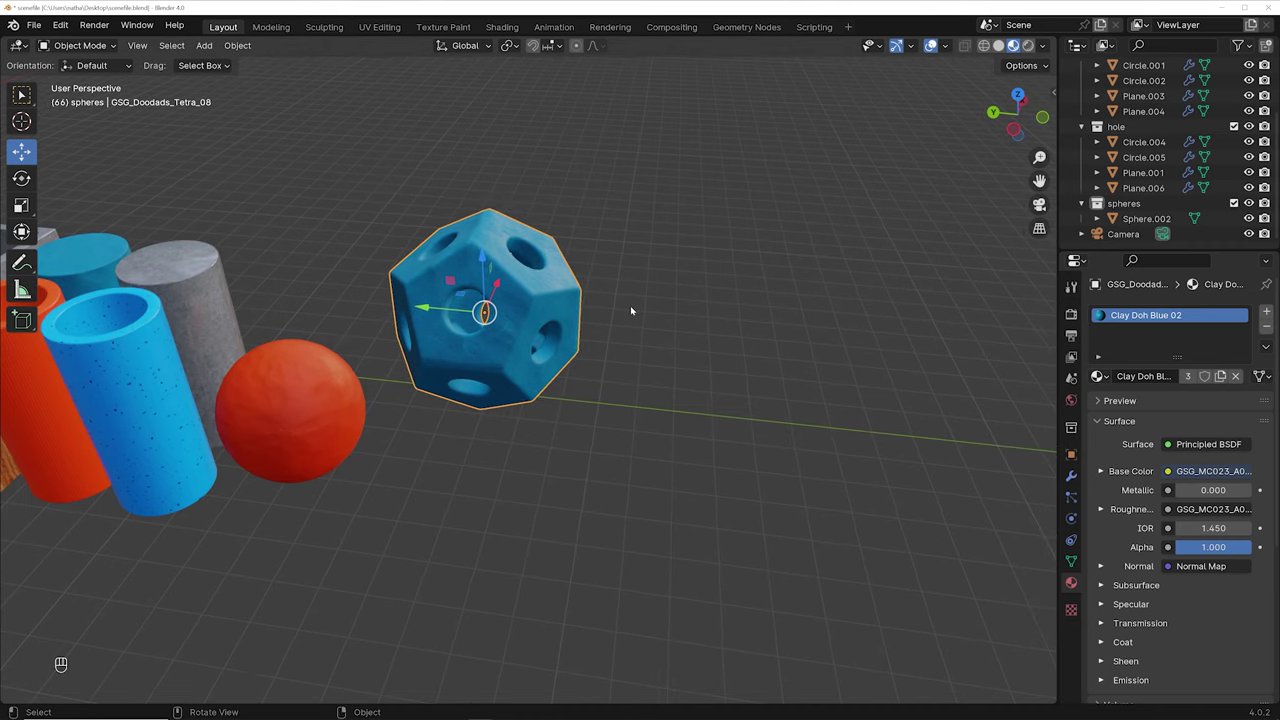
{"action": "key", "text": "m"}
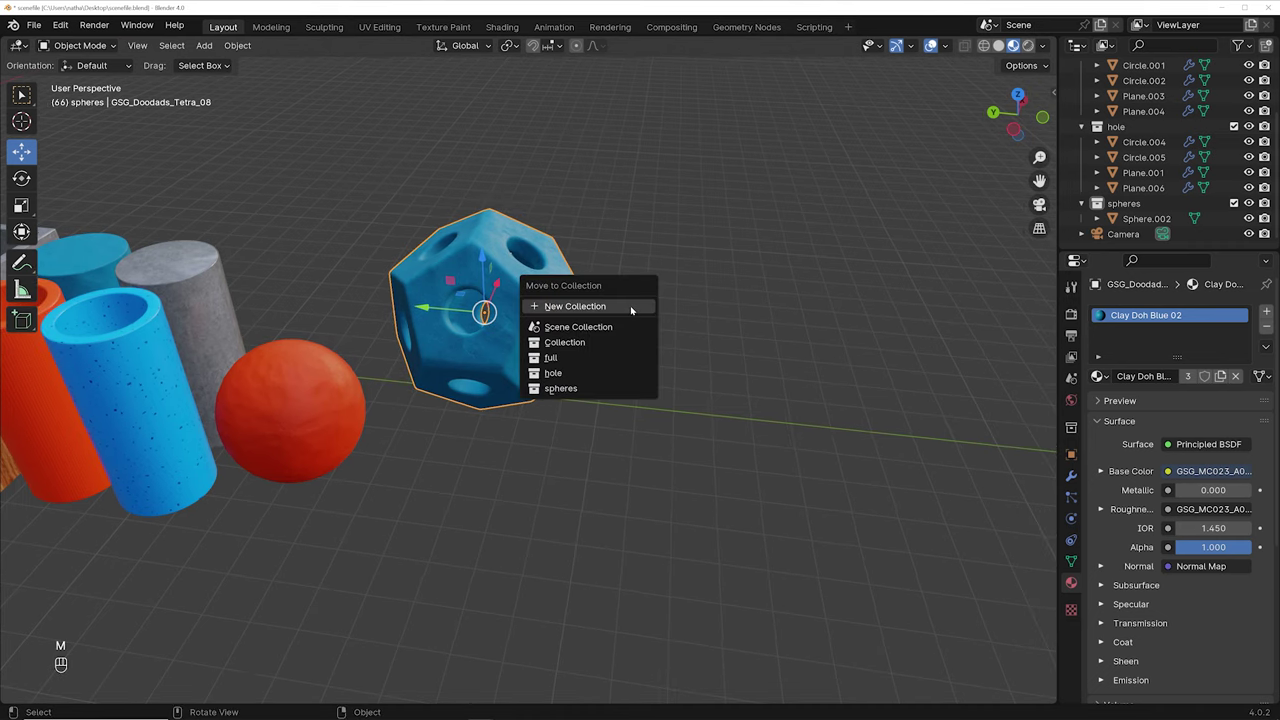
{"action": "left_click", "coordinate": [574, 392]}
{"action": "scroll", "coordinate": [709, 380], "scroll_direction": "down", "scroll_amount": 6}
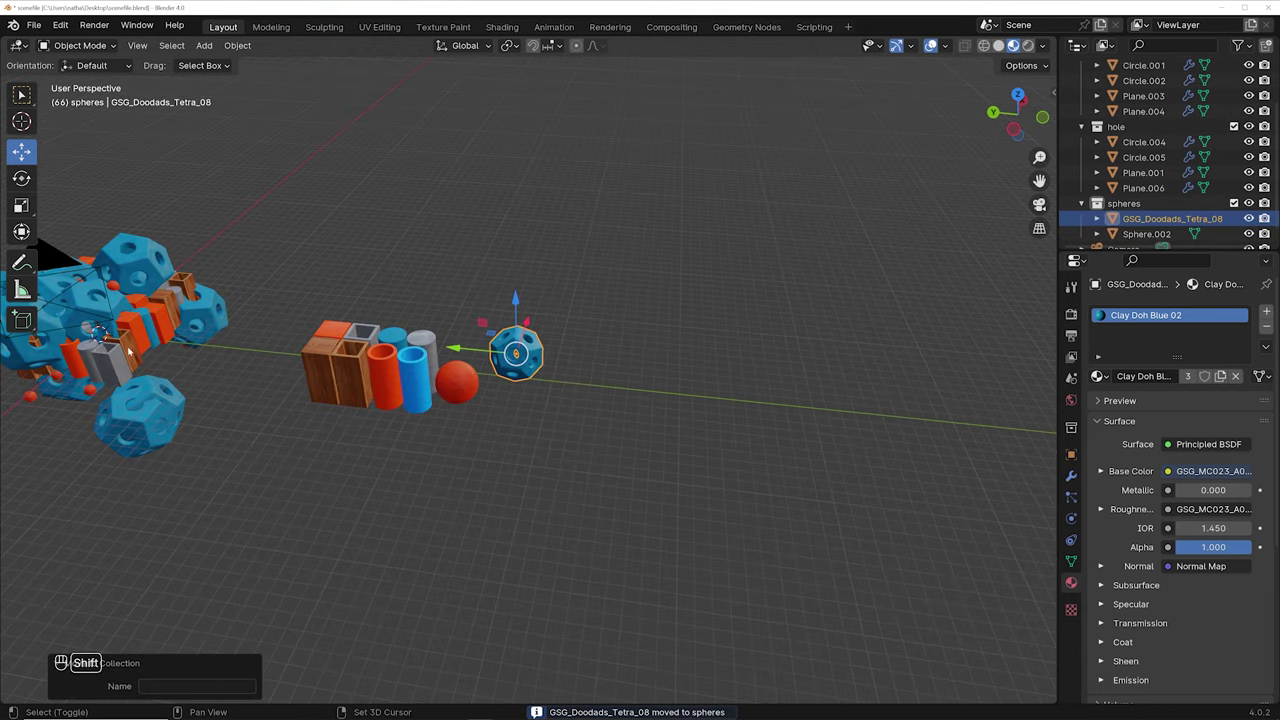
{"action": "middle_click_drag", "start_coordinate": [150, 360], "coordinate": [472, 369], "text": "shift"}
{"action": "scroll", "coordinate": [472, 369], "scroll_direction": "up", "scroll_amount": 3}
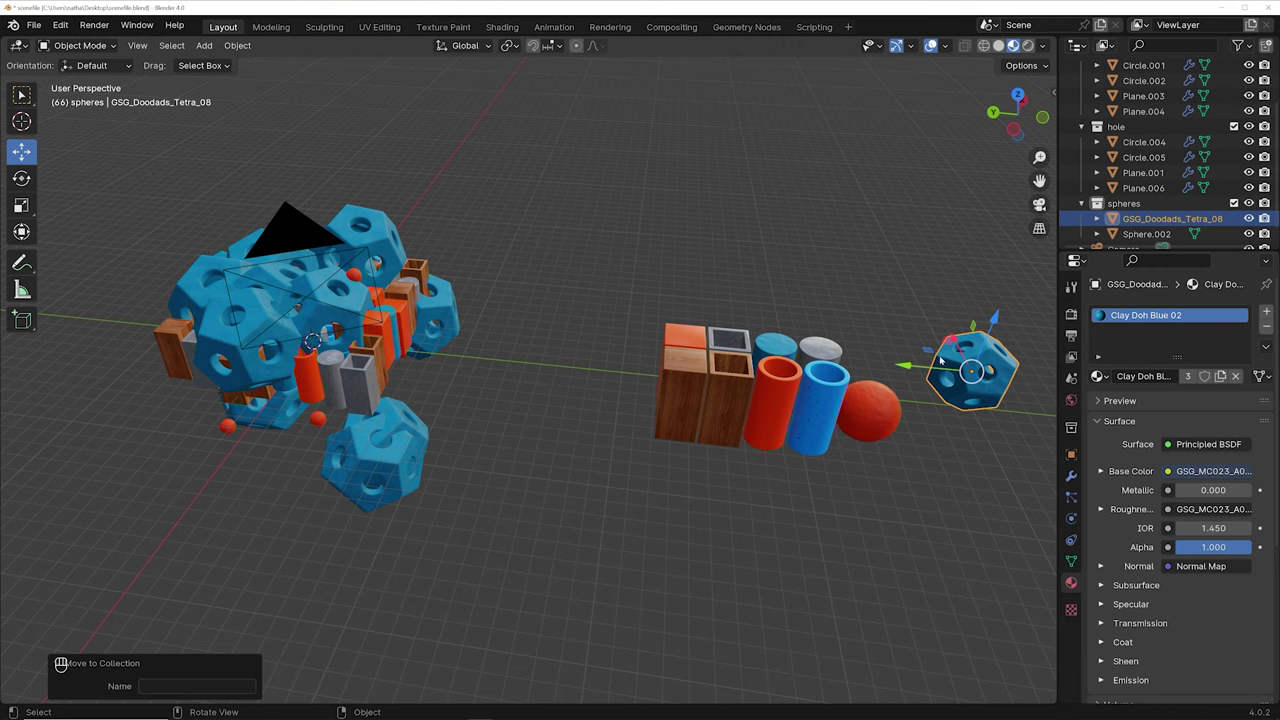
Step: Scale the Tetra's entire mesh down to 0.184 in Edit Mode
{"action": "key", "text": "Tab"}
{"action": "key", "text": "a"}
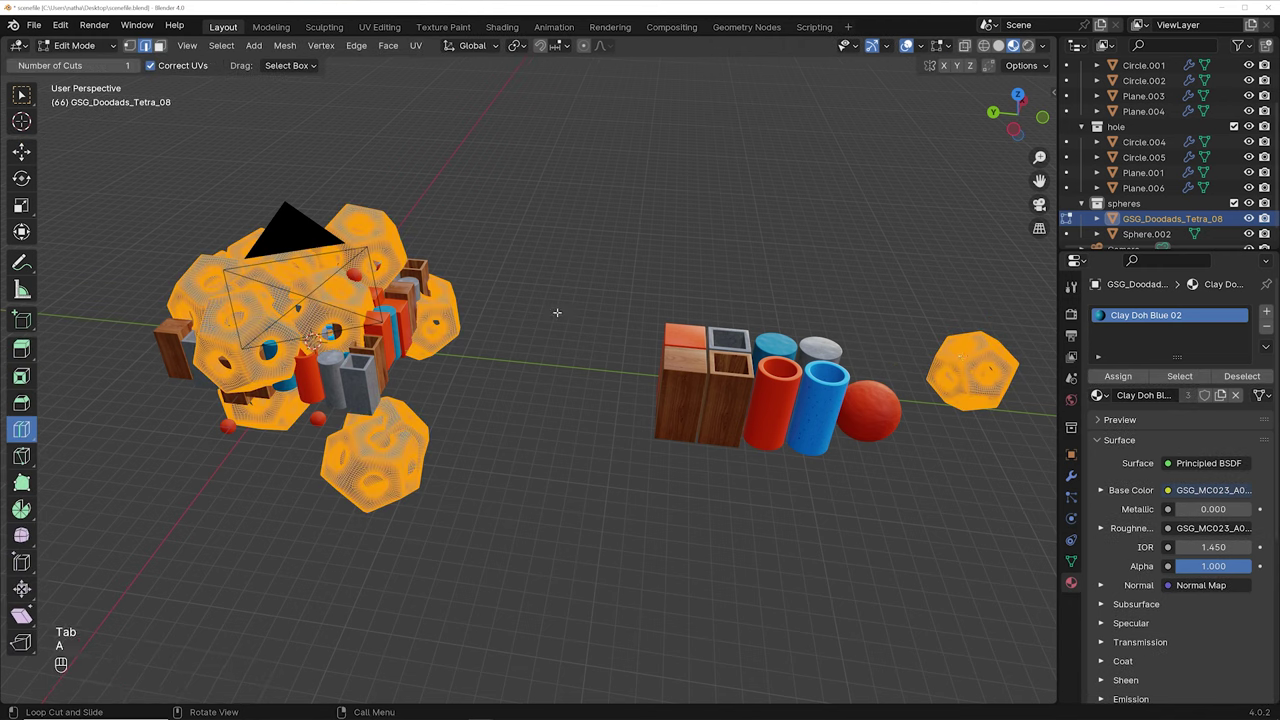
{"action": "key", "text": "s"}
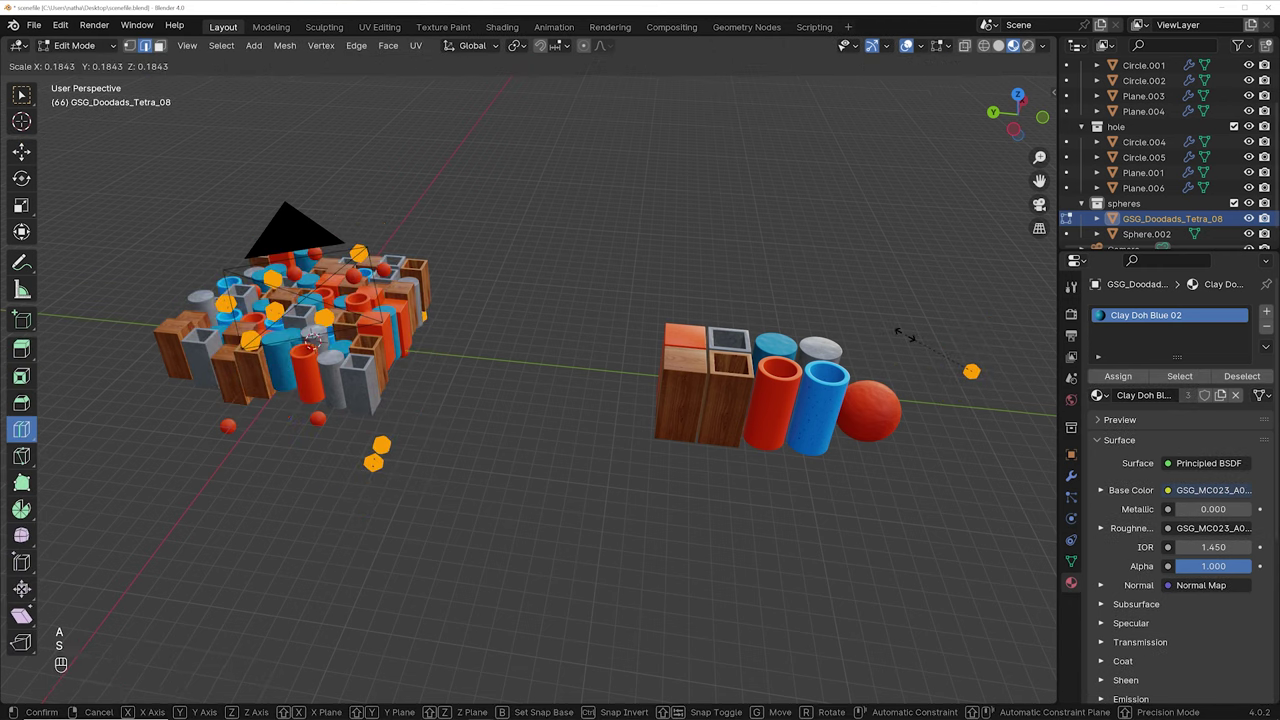
{"action": "left_click", "coordinate": [897, 334]}
Step: Scale the Tetra mesh by about a further 0.87 from the top view to fit the hollow shapes, and return to Object Mode
{"action": "scroll", "coordinate": [389, 286], "scroll_direction": "up", "scroll_amount": 3}
{"action": "middle_click_drag", "start_coordinate": [389, 286], "coordinate": [606, 372], "text": "shift"}
{"action": "key", "text": "grave"}
{"action": "left_click", "coordinate": [601, 295]}
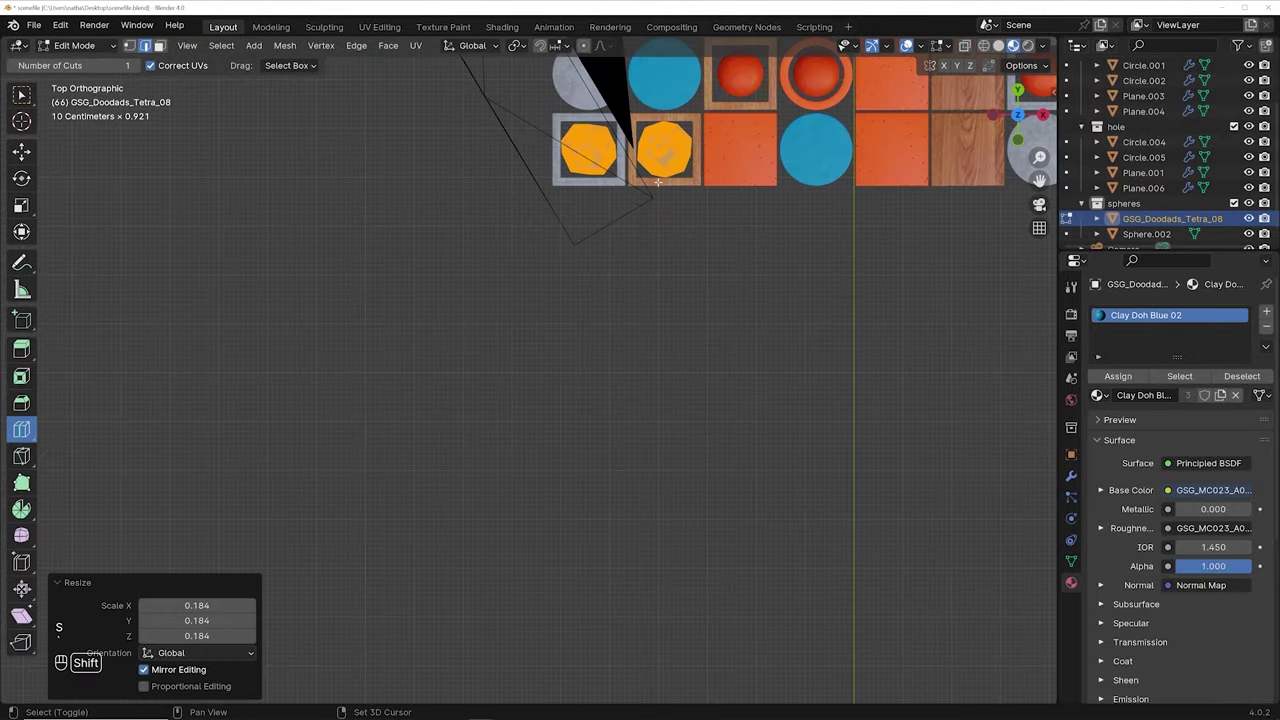
{"action": "middle_click_drag", "start_coordinate": [971, 137], "coordinate": [714, 310], "text": "shift"}
{"action": "key", "text": "s"}
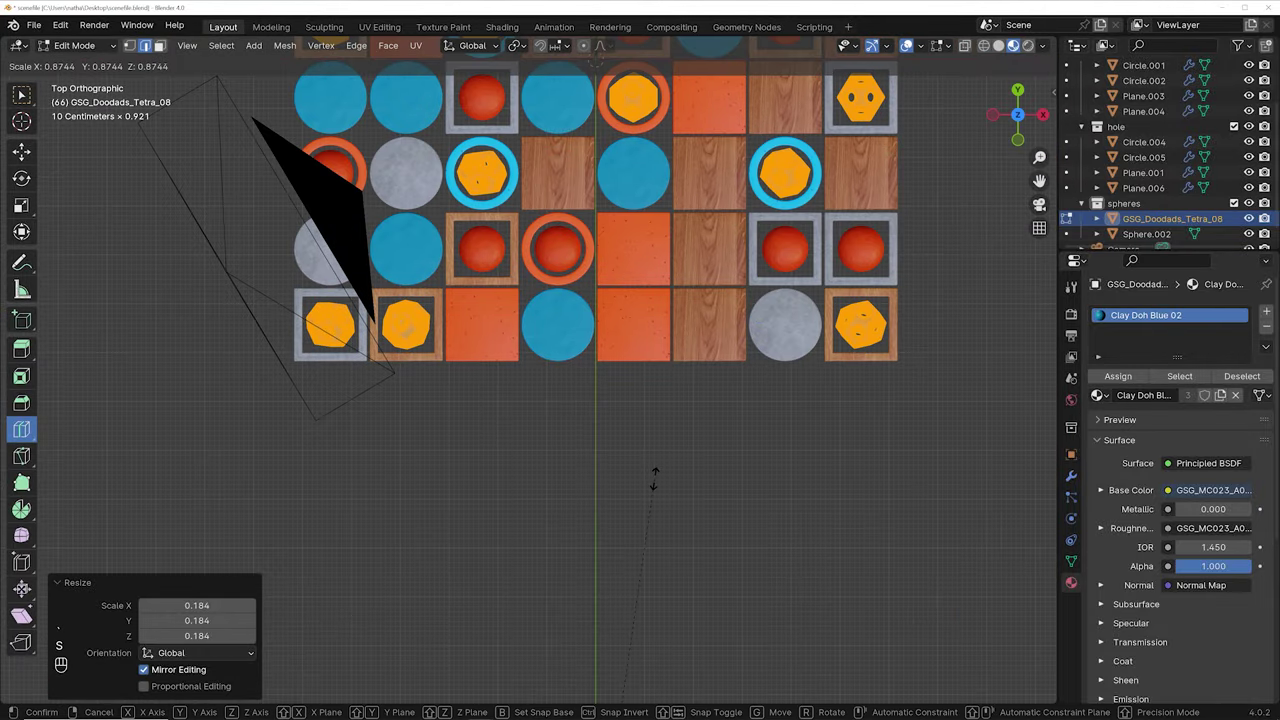
{"action": "left_click", "coordinate": [655, 471]}
{"action": "key", "text": "Tab"}
Step: Examine the scattered Tetra copies from the side and in the rendered camera view
{"action": "scroll", "coordinate": [655, 471], "scroll_direction": "down", "scroll_amount": 4}
{"action": "middle_click_drag", "start_coordinate": [655, 471], "coordinate": [520, 347]}
{"action": "scroll", "coordinate": [520, 347], "scroll_direction": "up", "scroll_amount": 6}
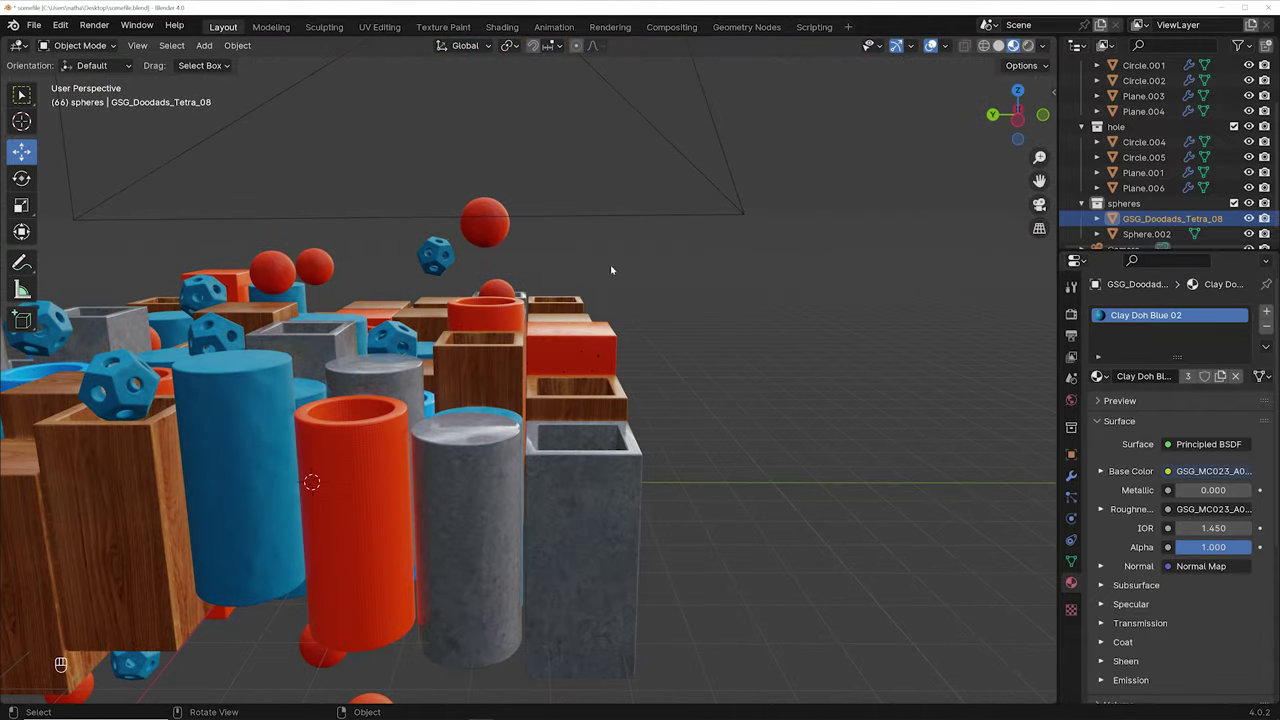
{"action": "scroll", "coordinate": [548, 266], "scroll_direction": "down", "scroll_amount": 4}
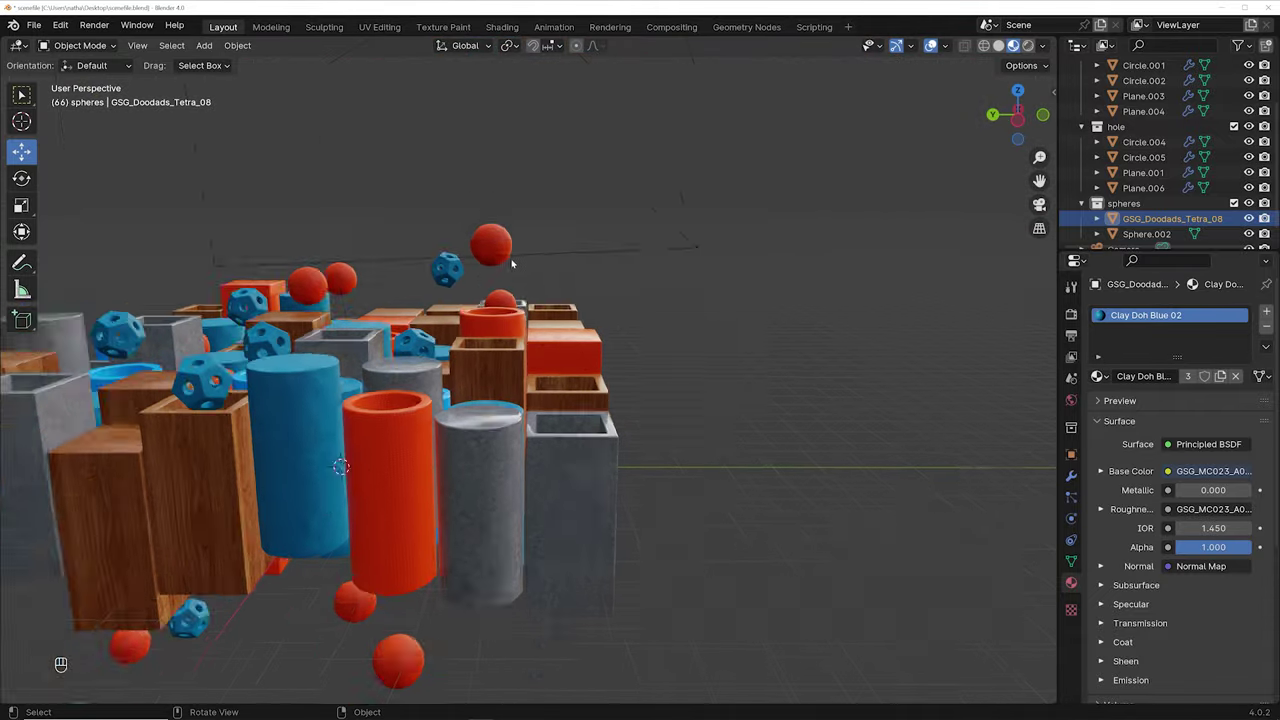
{"action": "key", "text": "KP_0"}
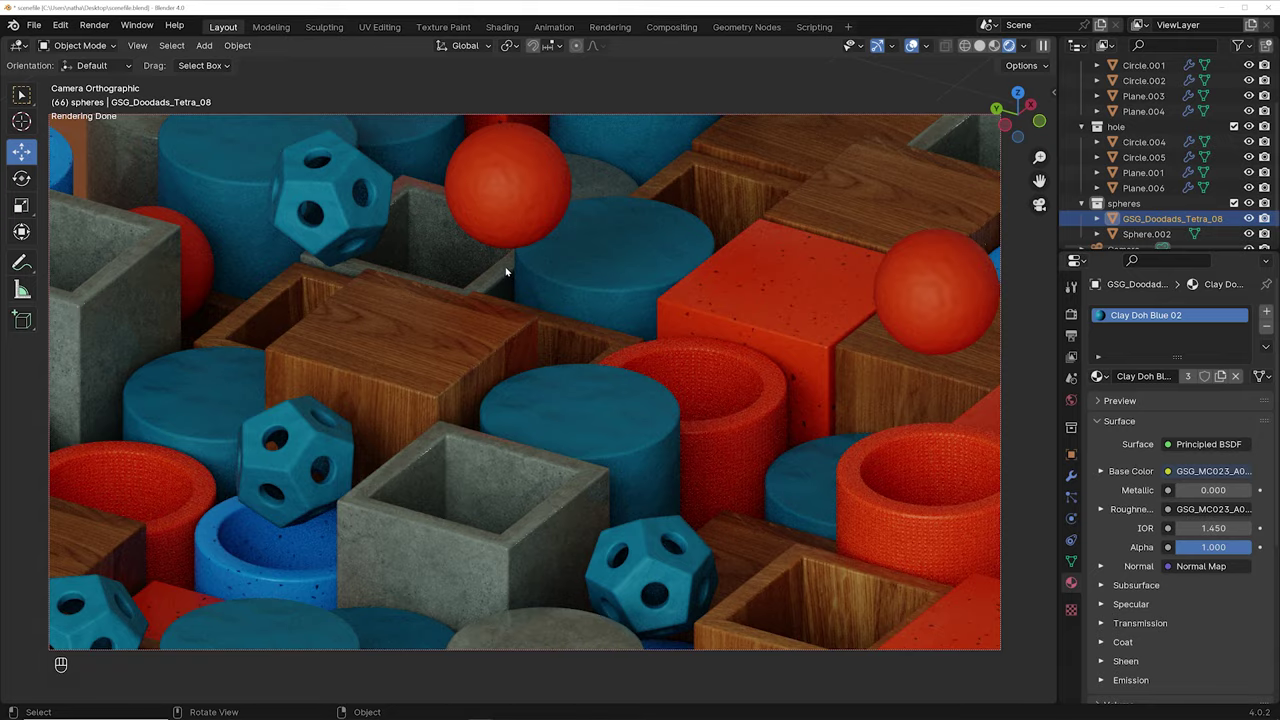
{"action": "middle_click_drag", "start_coordinate": [506, 271], "coordinate": [662, 305]}
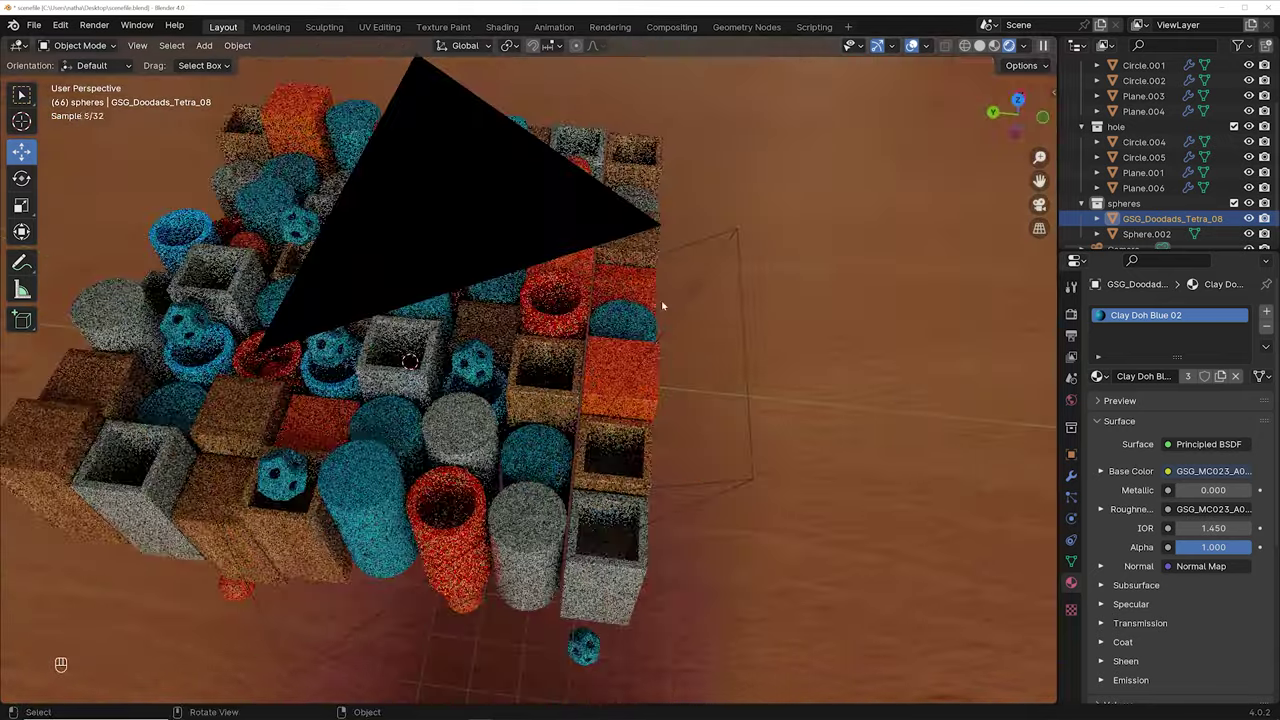
Step: Add a spot light to the scene and switch the viewport to Solid shading
{"action": "middle_click_drag", "start_coordinate": [482, 267], "coordinate": [598, 277]}
{"action": "key", "text": "shift+a"}
{"action": "mouse_move", "coordinate": [591, 293]}
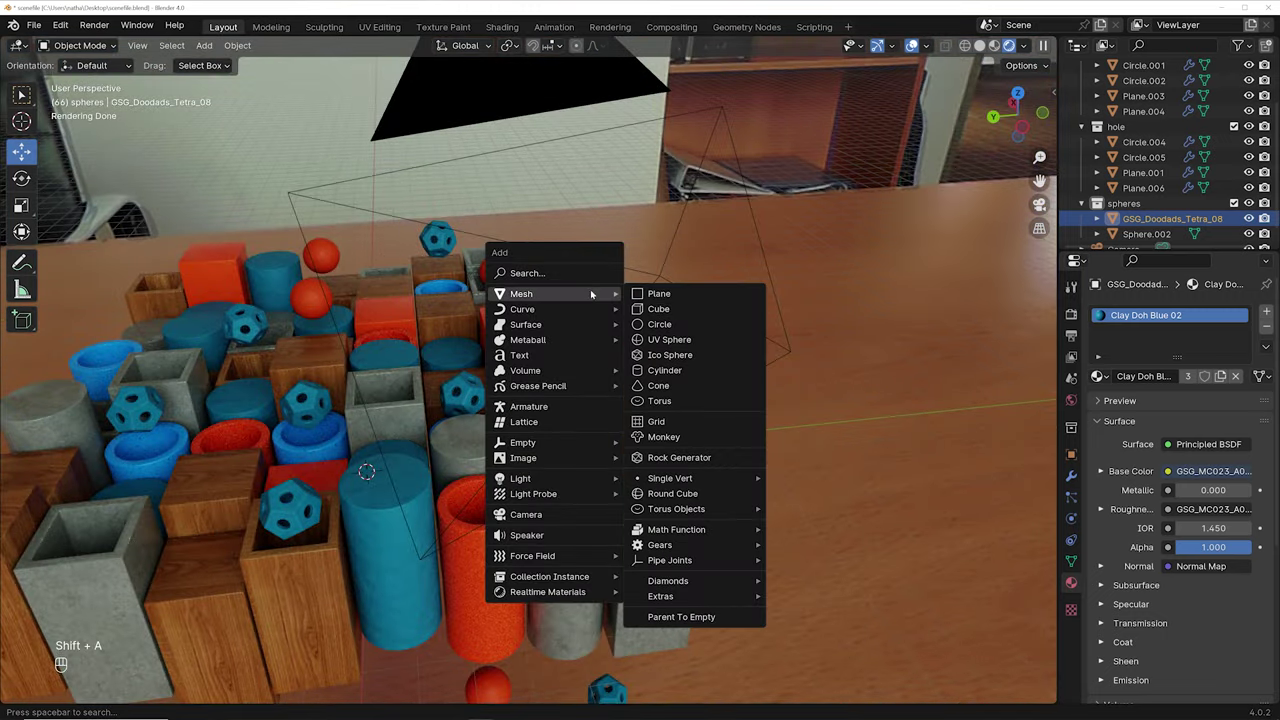
{"action": "mouse_move", "coordinate": [550, 479]}
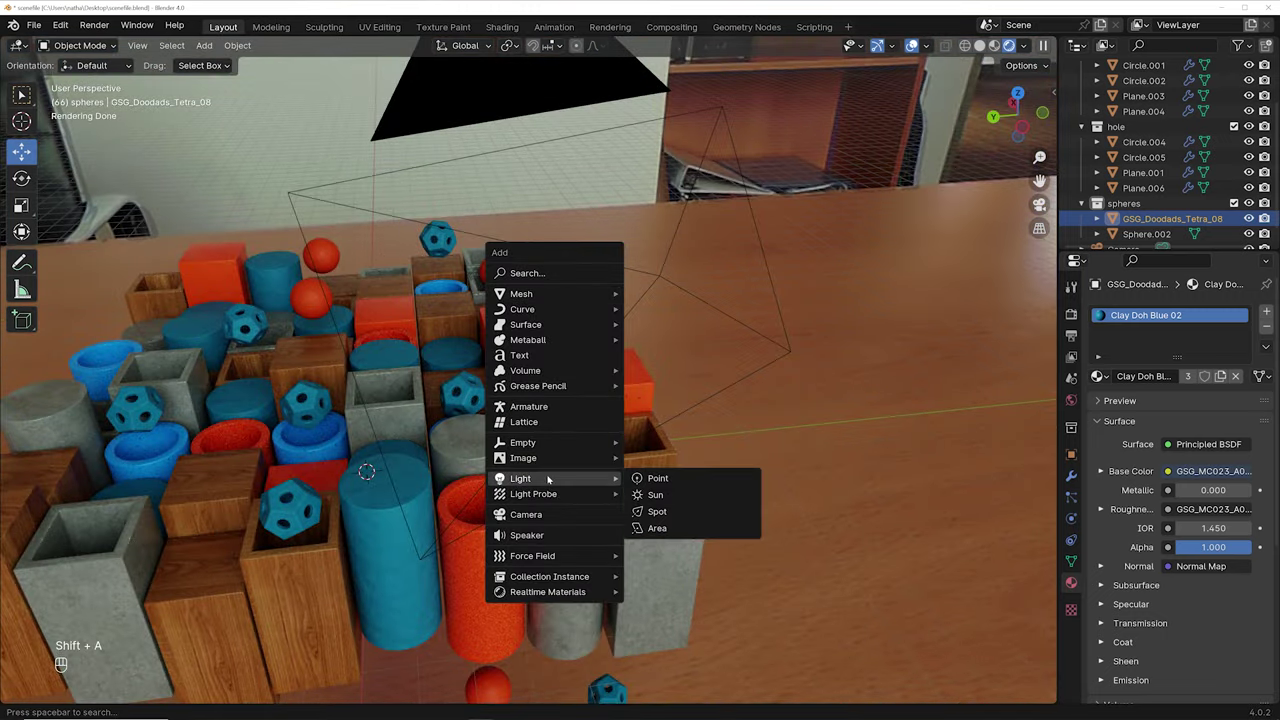
{"action": "left_click", "coordinate": [660, 512]}
{"action": "left_click", "coordinate": [979, 45]}
{"action": "scroll", "coordinate": [585, 358], "scroll_direction": "down", "scroll_amount": 3}
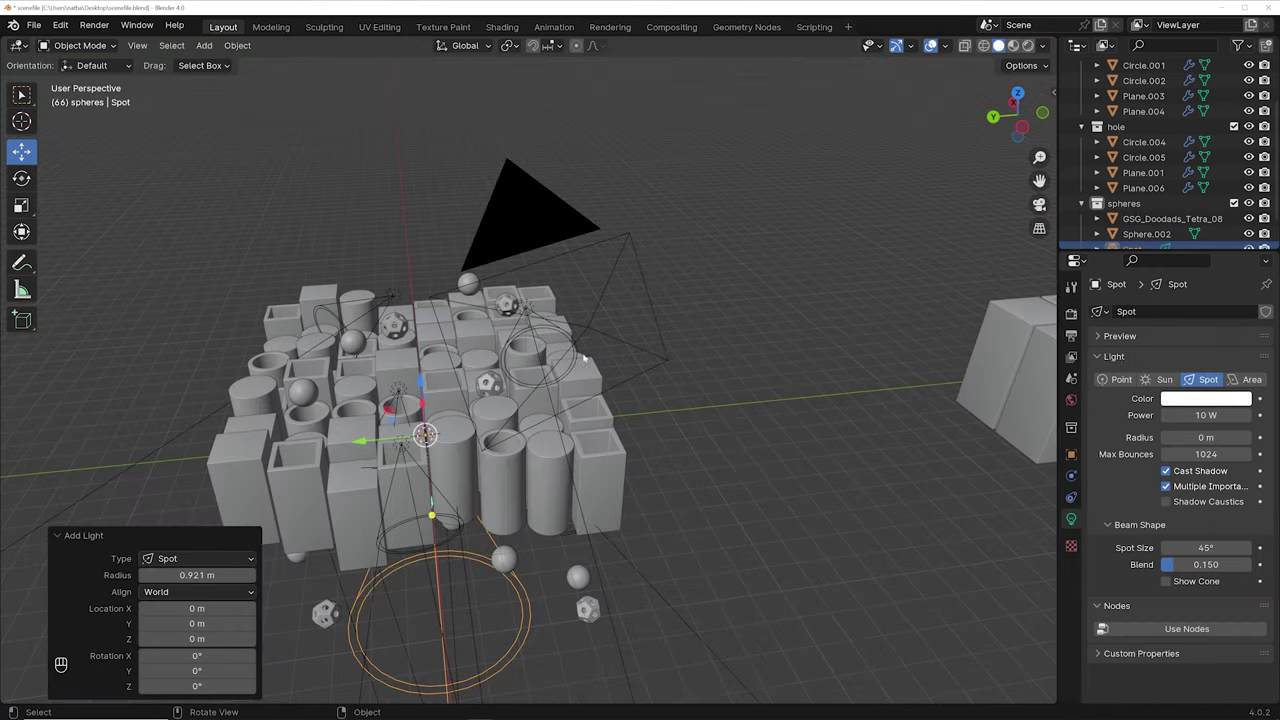
Step: Move the spot light by about -0.81 m X, -10 m Y and 11.85 m Z, and scale it down to about 0.41
{"action": "middle_click_drag", "start_coordinate": [585, 358], "coordinate": [537, 385]}
{"action": "key", "text": "g"}
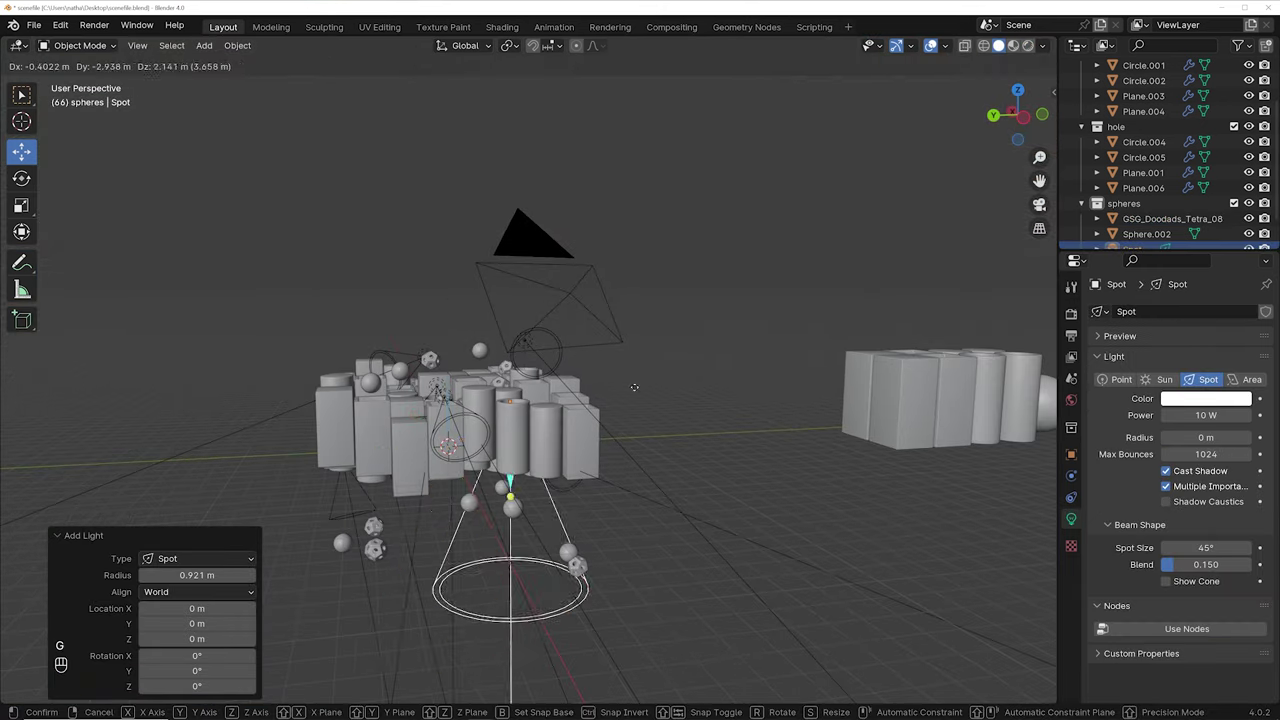
{"action": "left_click", "coordinate": [905, 226]}
{"action": "key", "text": "s"}
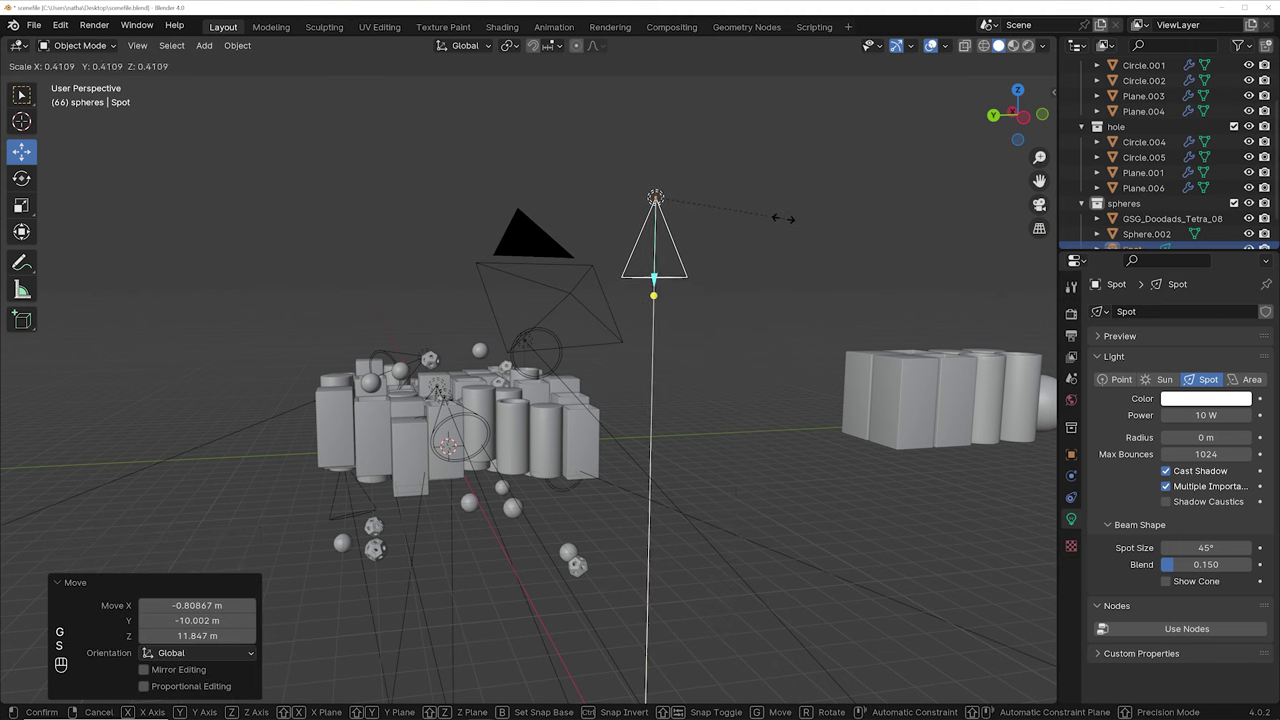
{"action": "left_click", "coordinate": [774, 220]}
Step: Shift the spot light by about 0.53 m X, -4.75 m Y and -0.08 m Z
{"action": "middle_click_drag", "start_coordinate": [774, 220], "coordinate": [489, 397]}
{"action": "key", "text": "g"}
{"action": "left_click", "coordinate": [591, 351]}
{"action": "middle_click_drag", "start_coordinate": [596, 282], "coordinate": [620, 246]}
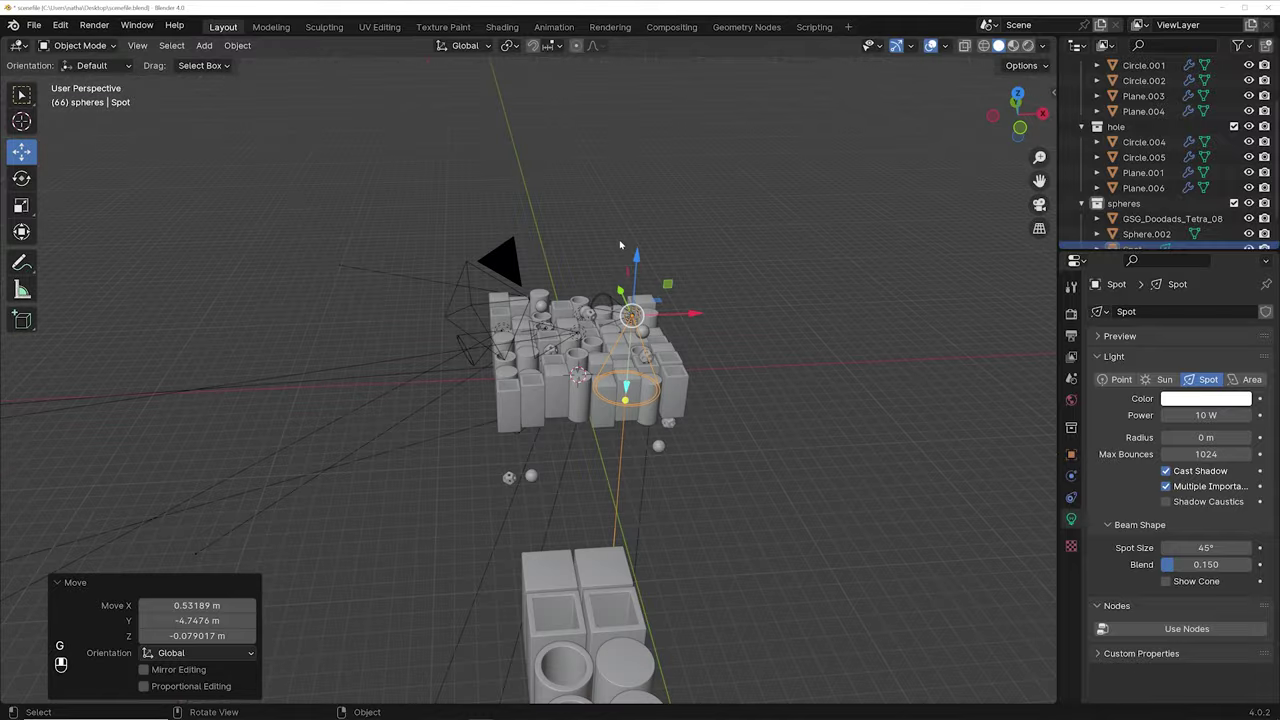
Step: Move the spot light twice to the side of the block arrangement, finishing with a shift of about 1.75 m X, 0.61 m Y and 0.02 m Z
{"action": "scroll", "coordinate": [650, 303], "scroll_direction": "up", "scroll_amount": 2}
{"action": "key", "text": "g"}
{"action": "left_click", "coordinate": [750, 405]}
{"action": "mouse_move", "coordinate": [750, 405]}
{"action": "middle_mouse_down"}
{"action": "mouse_move", "coordinate": [681, 379]}
{"action": "mouse_move", "coordinate": [767, 393]}
{"action": "middle_mouse_up"}
{"action": "key", "text": "g"}
{"action": "left_click", "coordinate": [748, 312]}
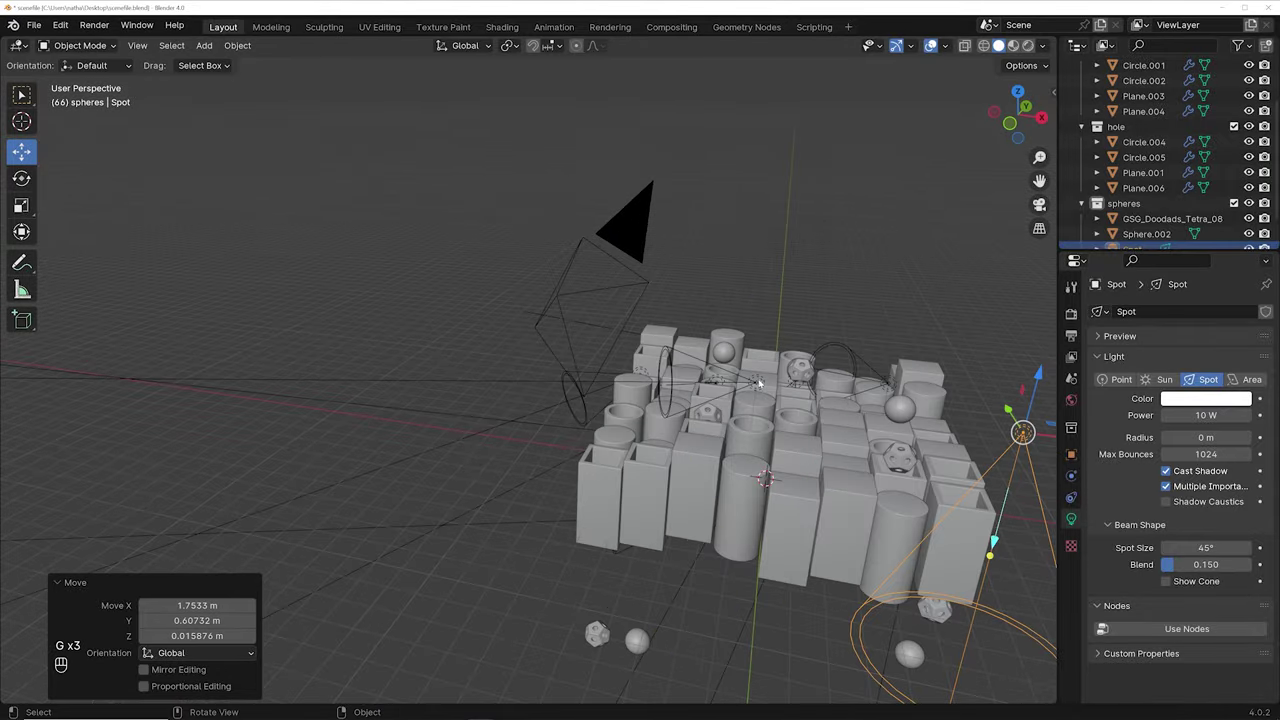
Step: Move the spot light out of the spheres collection into the collection named Collection
{"action": "left_click", "coordinate": [759, 383]}
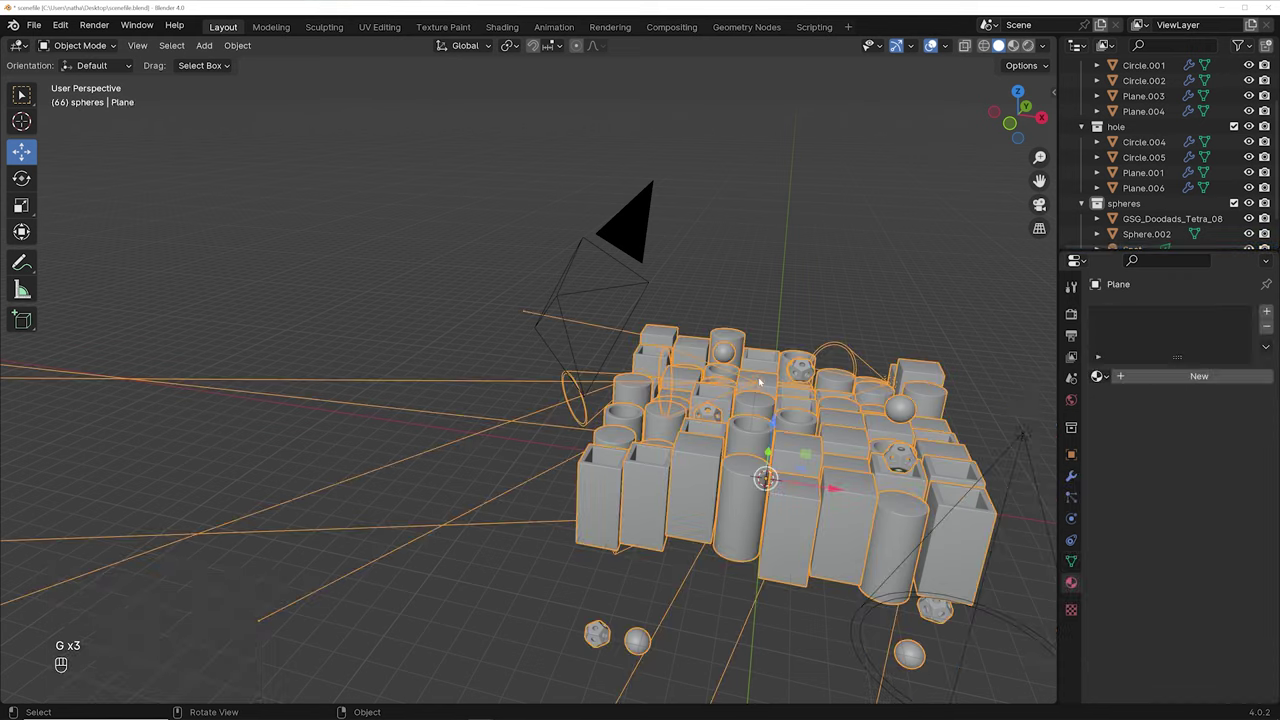
{"action": "left_click", "coordinate": [979, 611]}
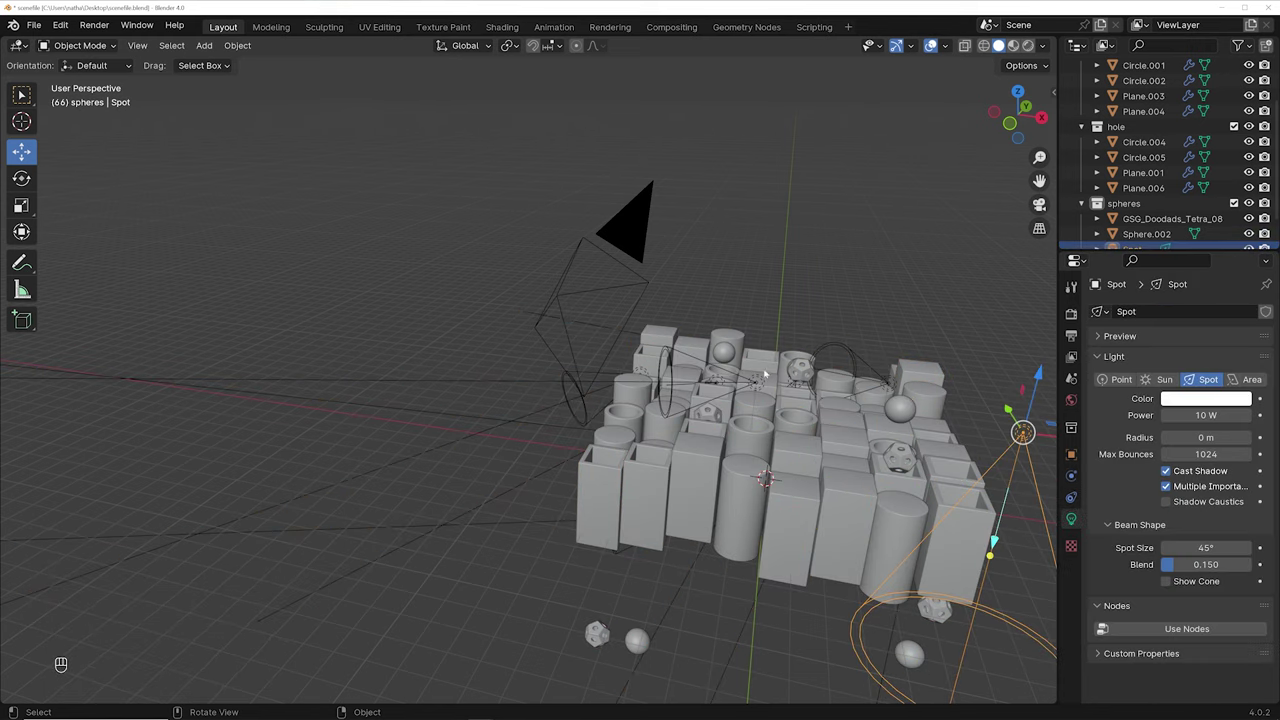
{"action": "key", "text": "m"}
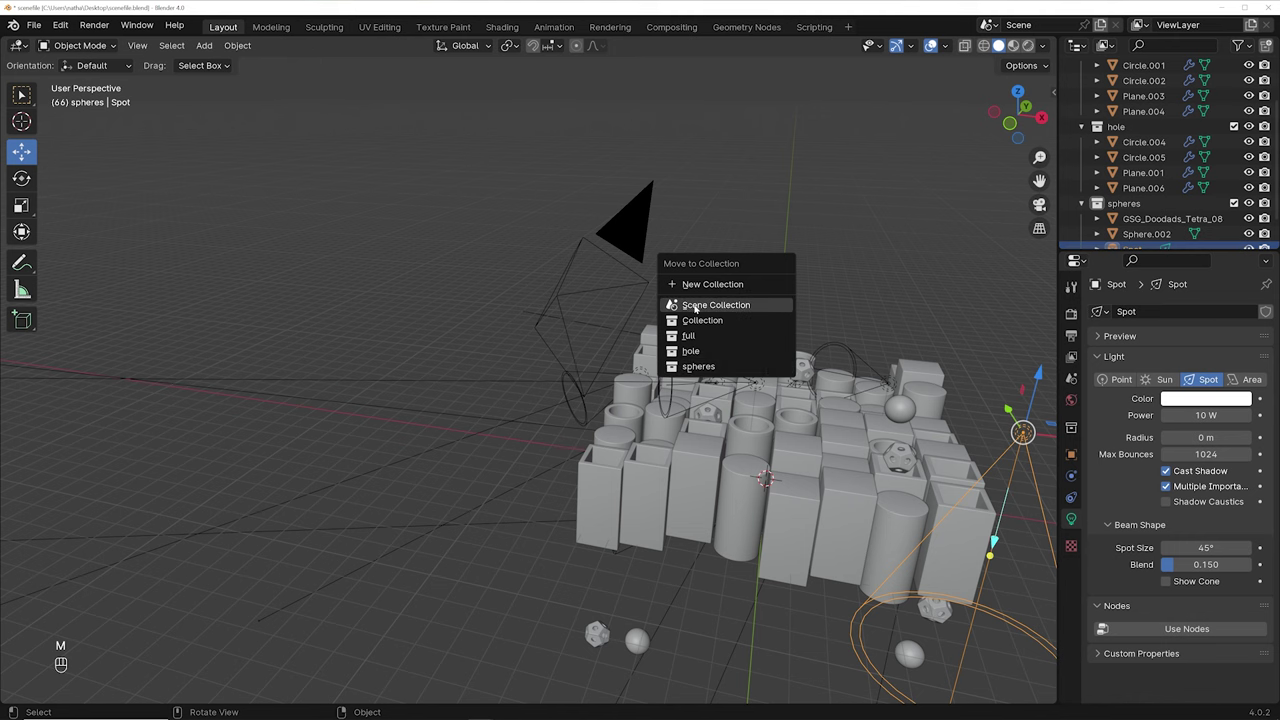
{"action": "left_click", "coordinate": [698, 322]}
Step: Rotate the spot light freely by about 63° and -10.9° so its beam points at the block arrangement
{"action": "middle_click_drag", "start_coordinate": [808, 418], "coordinate": [621, 320], "text": "shift"}
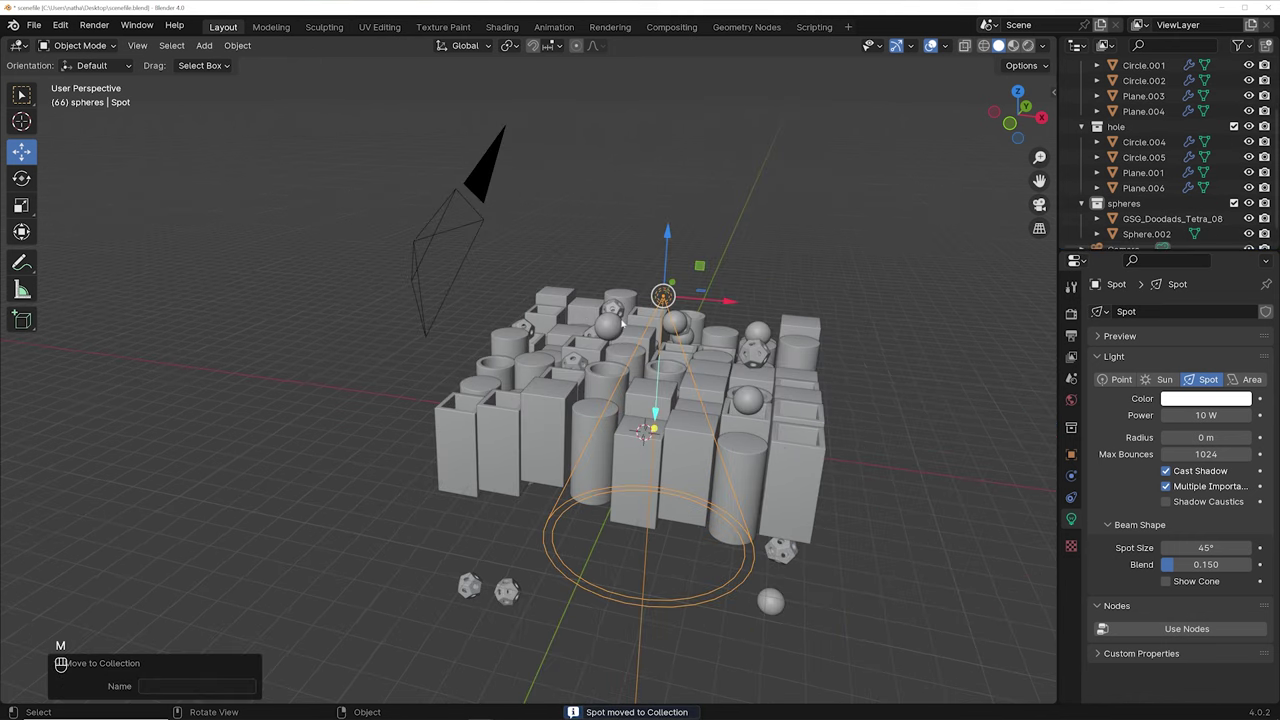
{"action": "scroll", "coordinate": [650, 350], "scroll_direction": "up", "scroll_amount": 2}
{"action": "key", "text": "r"}
{"action": "key", "text": "r"}
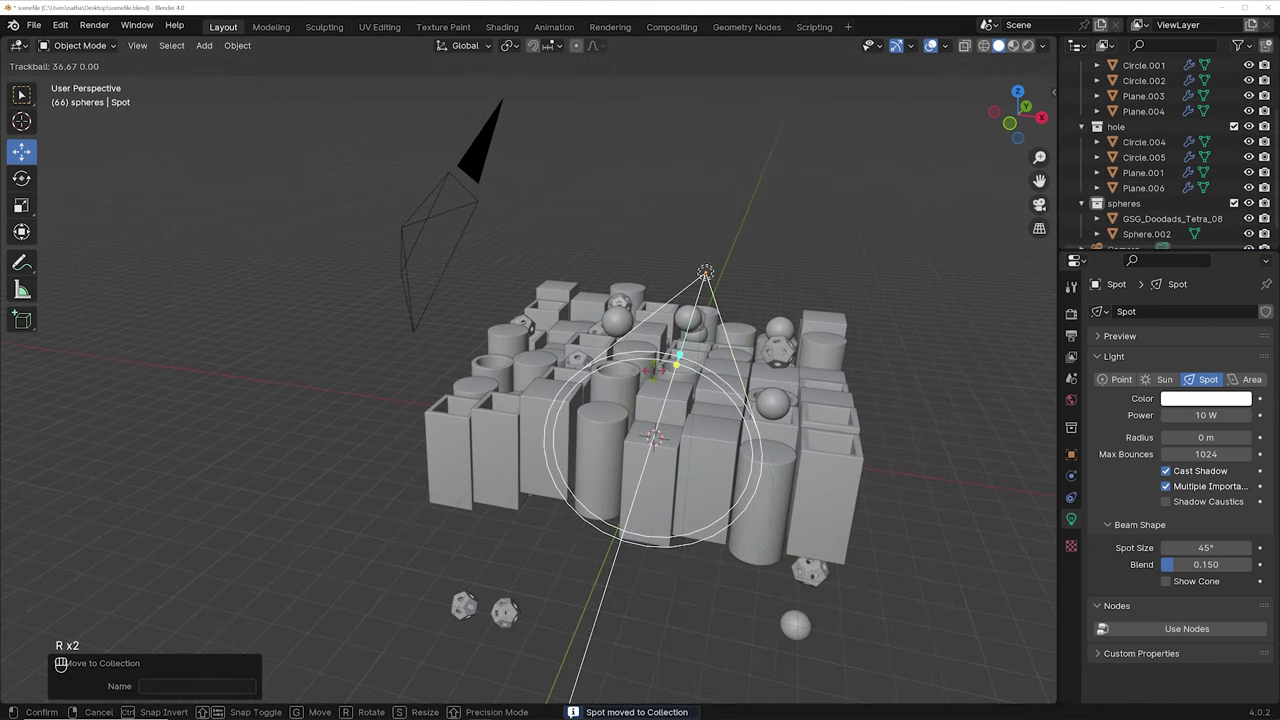
{"action": "left_click", "coordinate": [641, 424]}
{"action": "mouse_move", "coordinate": [598, 398]}
{"action": "middle_mouse_down"}
{"action": "mouse_move", "coordinate": [734, 389]}
{"action": "mouse_move", "coordinate": [590, 390]}
{"action": "middle_mouse_up"}
{"action": "left_click", "coordinate": [571, 390]}
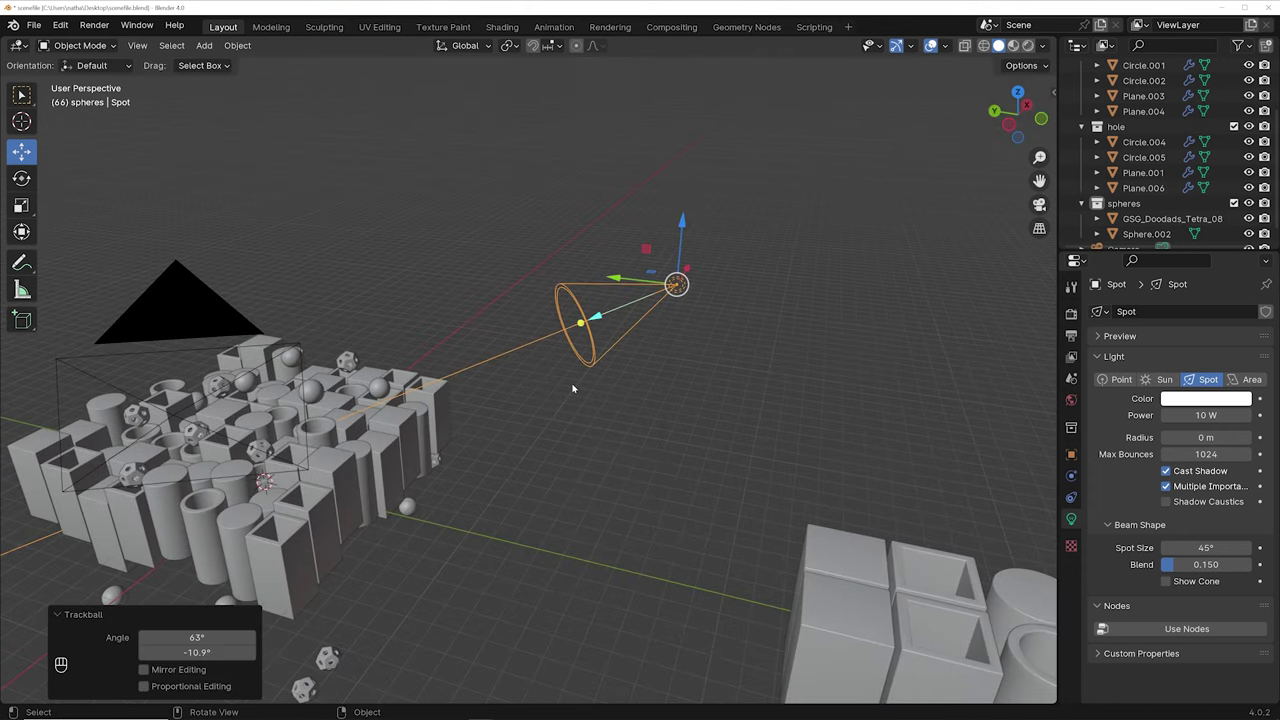
Step: Examine the lit arrangement through the camera and from outside it with Rendered viewport shading
{"action": "key", "text": "KP_0"}
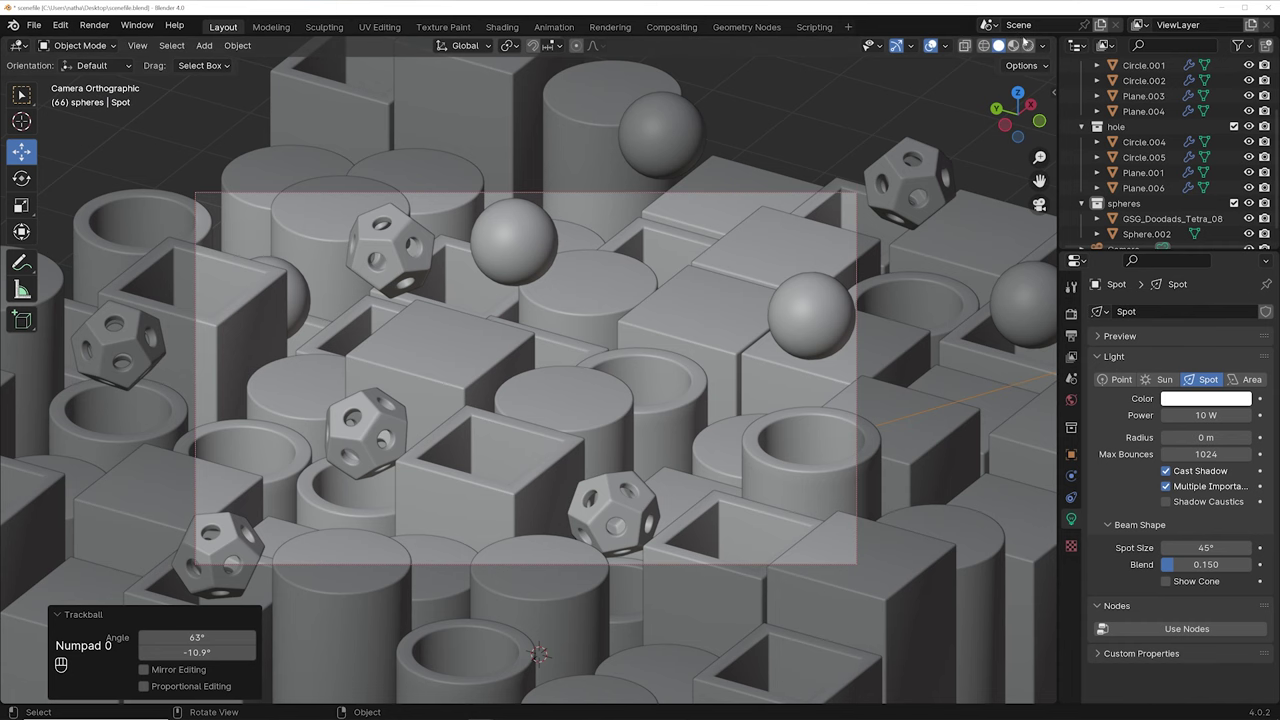
{"action": "key", "text": "z"}
{"action": "left_click", "coordinate": [573, 287]}
{"action": "scroll", "coordinate": [542, 325], "scroll_direction": "up", "scroll_amount": 2}
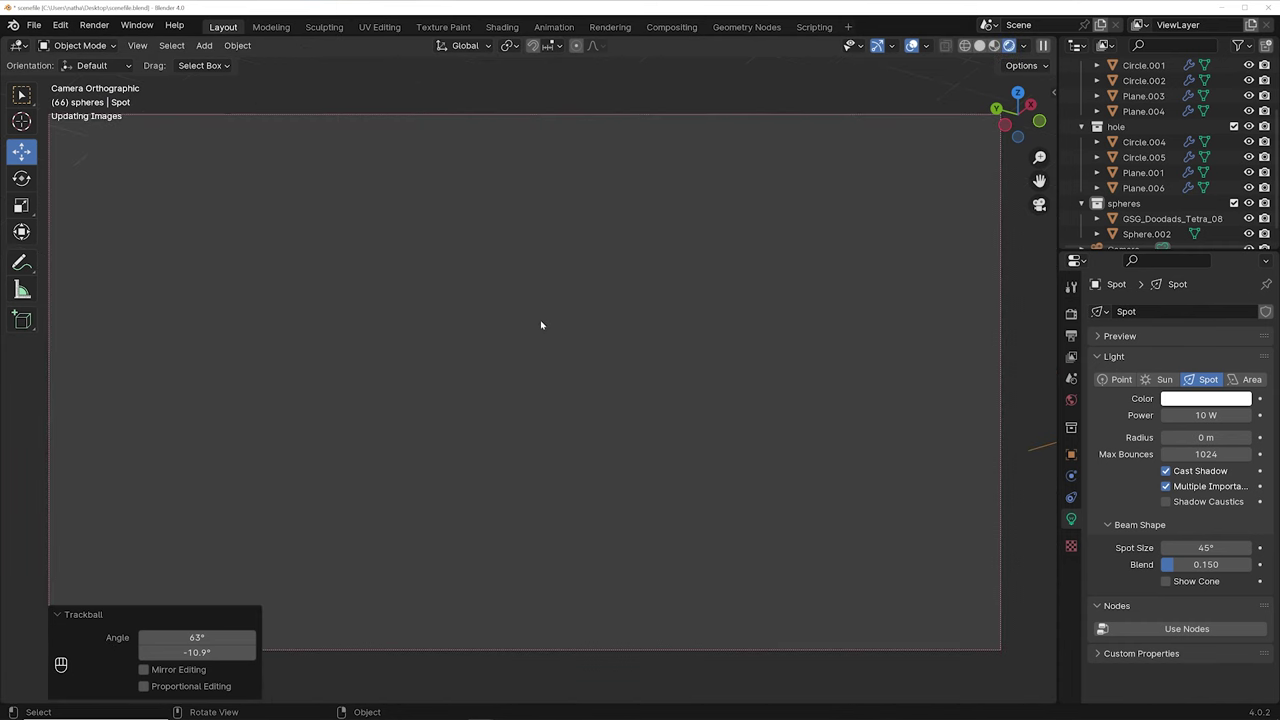
{"action": "key", "text": "KP_0"}
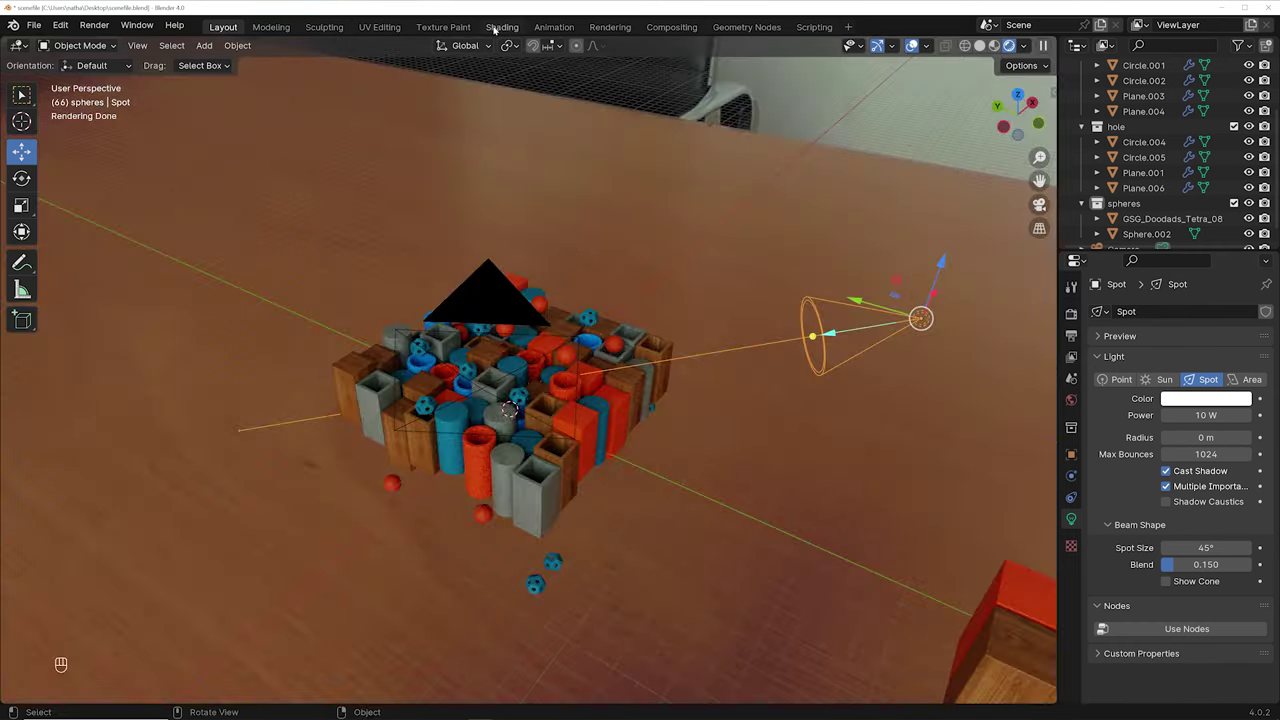
Step: Switch to the Shading workspace with the camera view and enable nodes for the spot light
{"action": "left_click", "coordinate": [496, 28]}
{"action": "key", "text": "KP_0"}
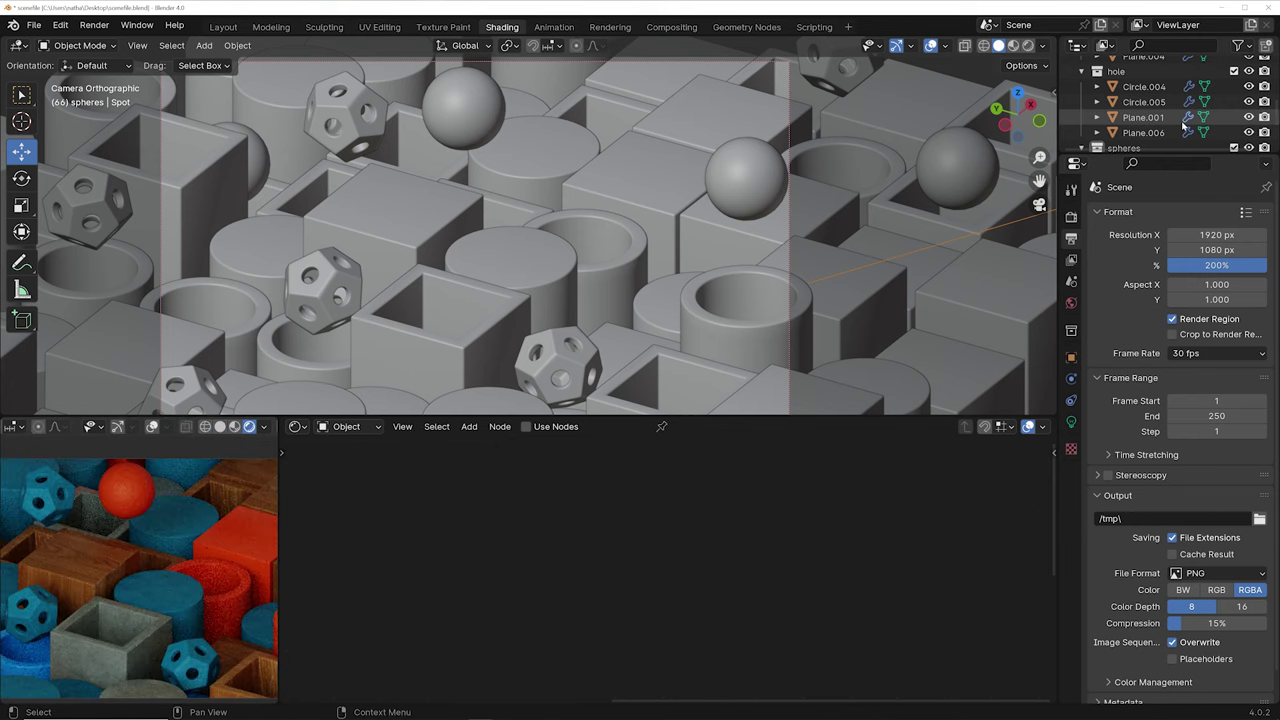
{"action": "scroll", "coordinate": [1183, 124], "scroll_direction": "up", "scroll_amount": 5}
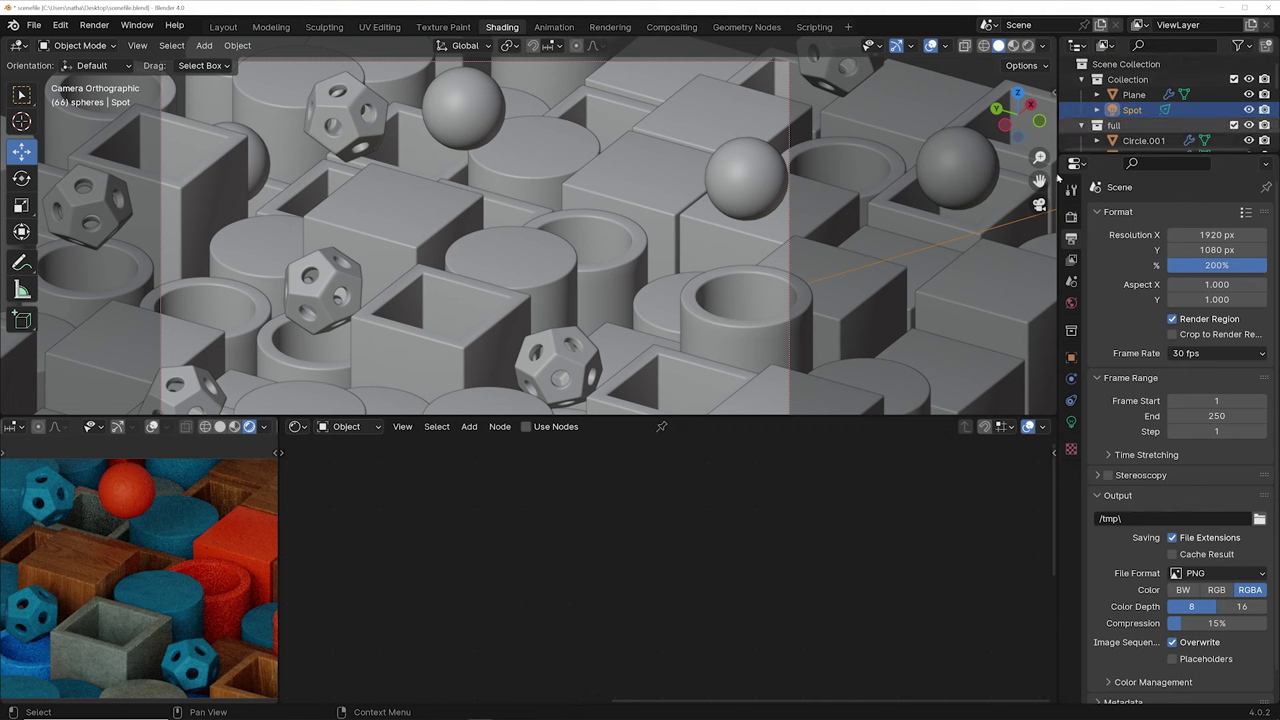
{"action": "scroll", "coordinate": [893, 261], "scroll_direction": "down", "scroll_amount": 6}
{"action": "scroll", "coordinate": [814, 220], "scroll_direction": "up", "scroll_amount": 7}
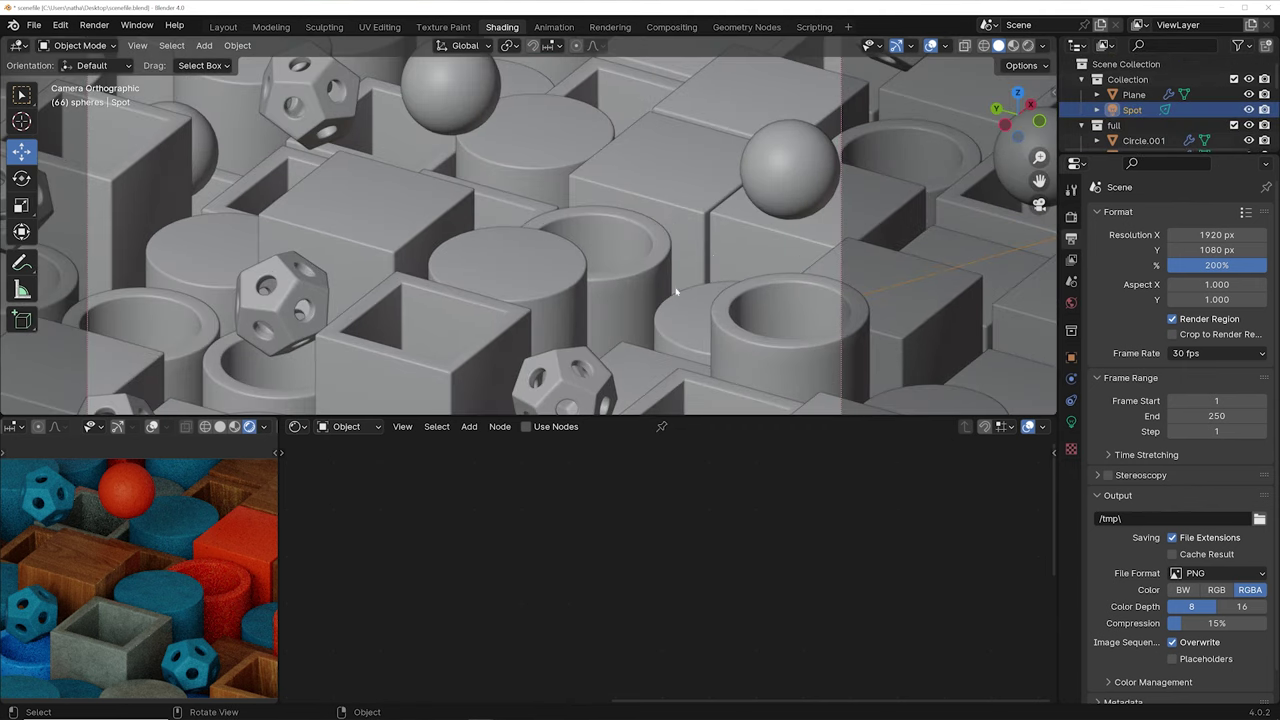
{"action": "left_click", "coordinate": [526, 427]}
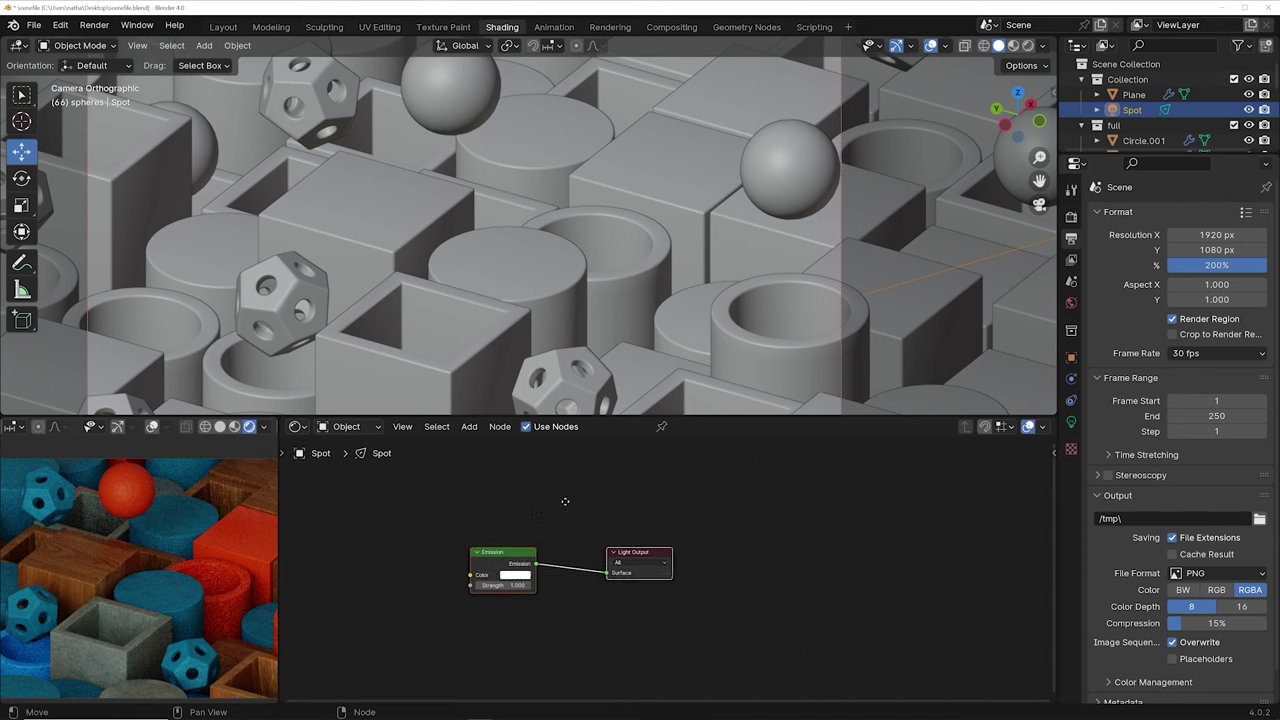
Step: Add an Image Texture with Mapping and Texture Coordinate nodes feeding the color of the spot light's Emission node
{"action": "scroll", "coordinate": [565, 501], "scroll_direction": "up", "scroll_amount": 3}
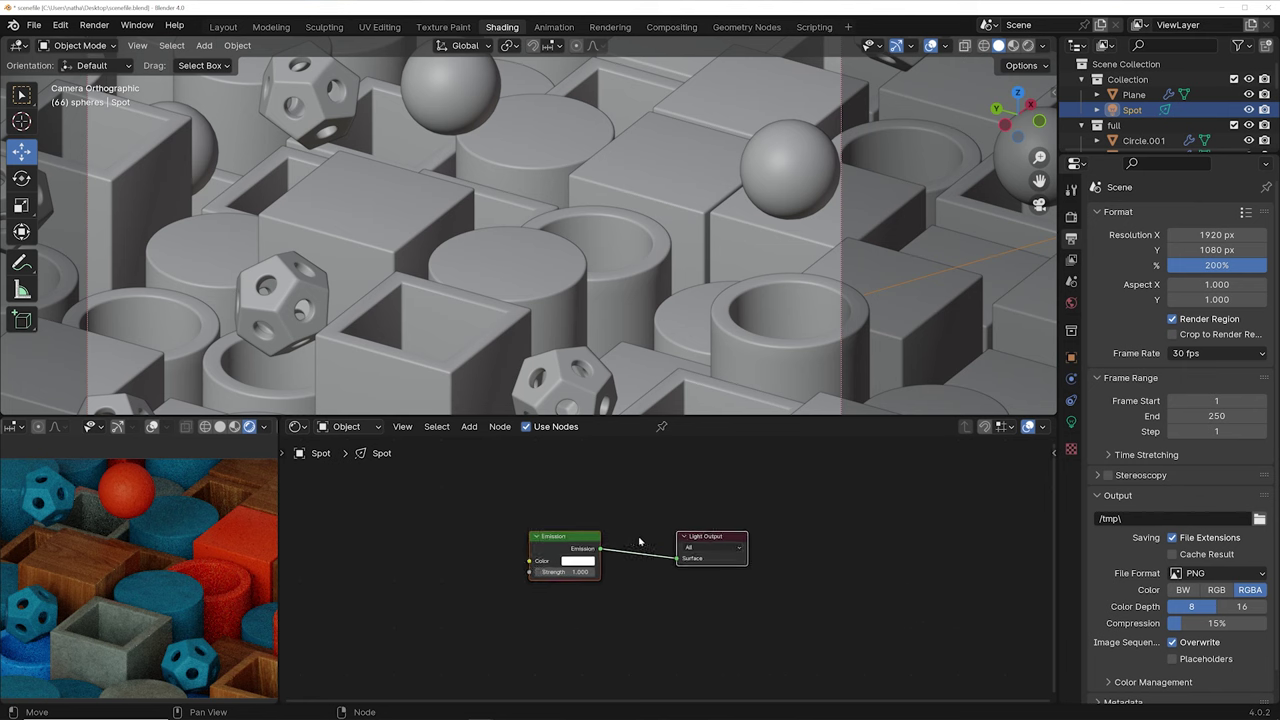
{"action": "left_click", "coordinate": [554, 608]}
{"action": "left_click", "coordinate": [518, 536]}
{"action": "middle_click_drag", "start_coordinate": [511, 519], "coordinate": [664, 536]}
{"action": "key", "text": "ctrl+t"}
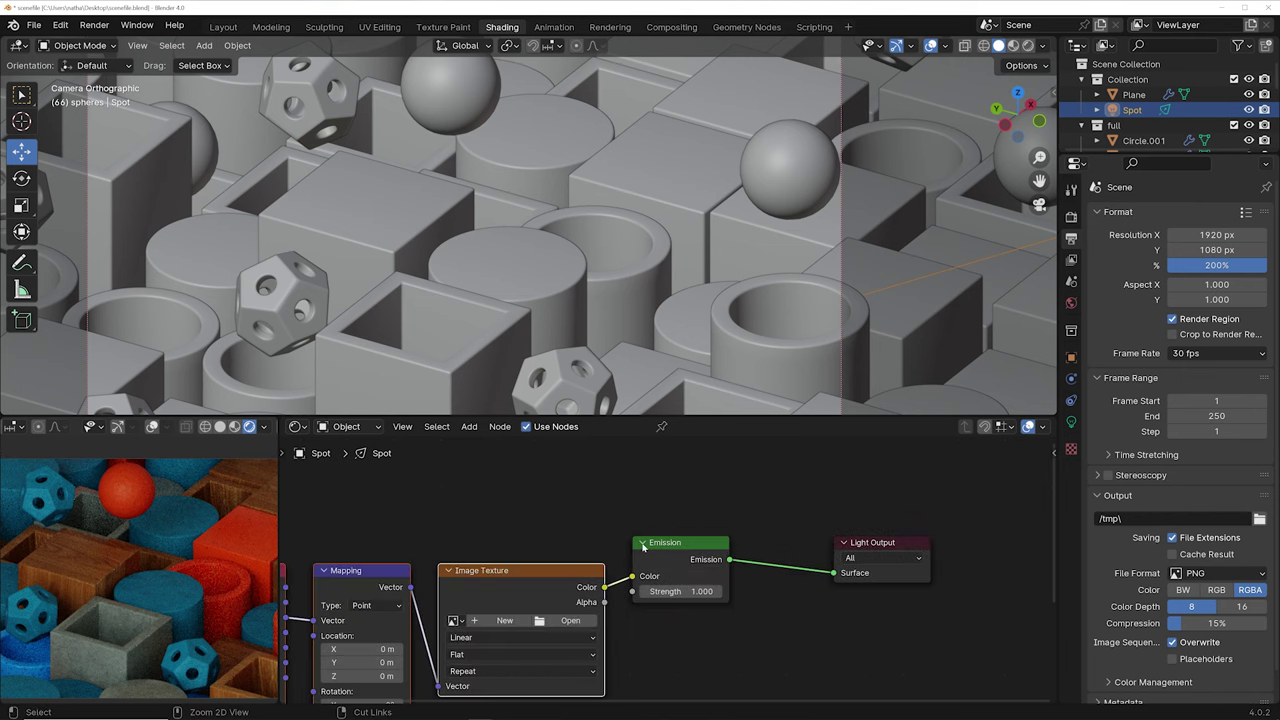
{"action": "key", "text": "Home"}
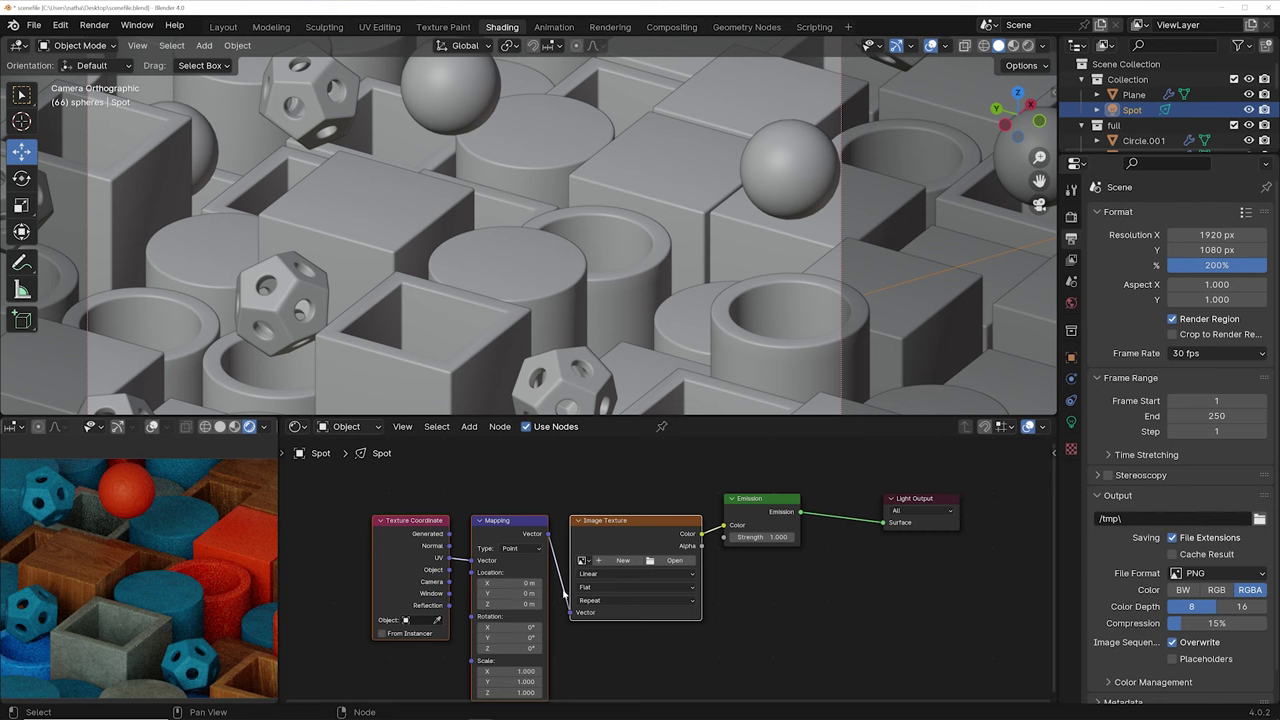
Step: Check in the add-on preferences whether Node Wrangler is enabled by searching for "node"
{"action": "left_click", "coordinate": [60, 24]}
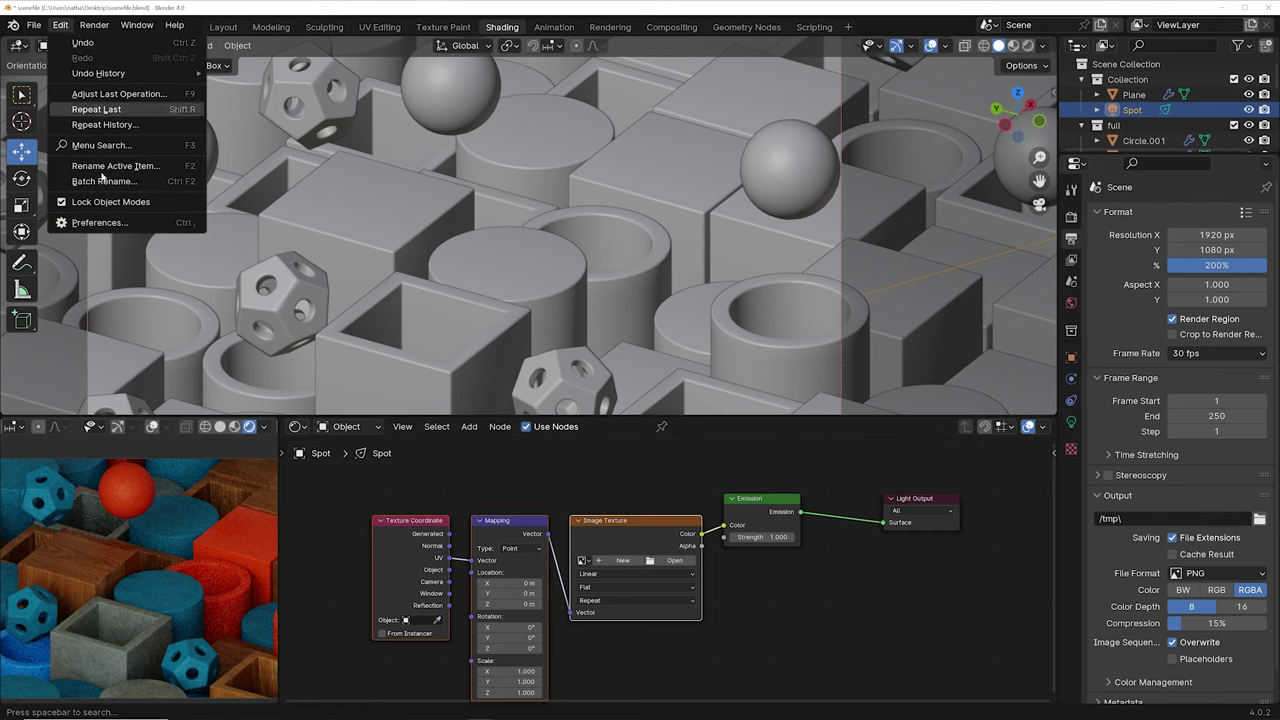
{"action": "left_click", "coordinate": [99, 222]}
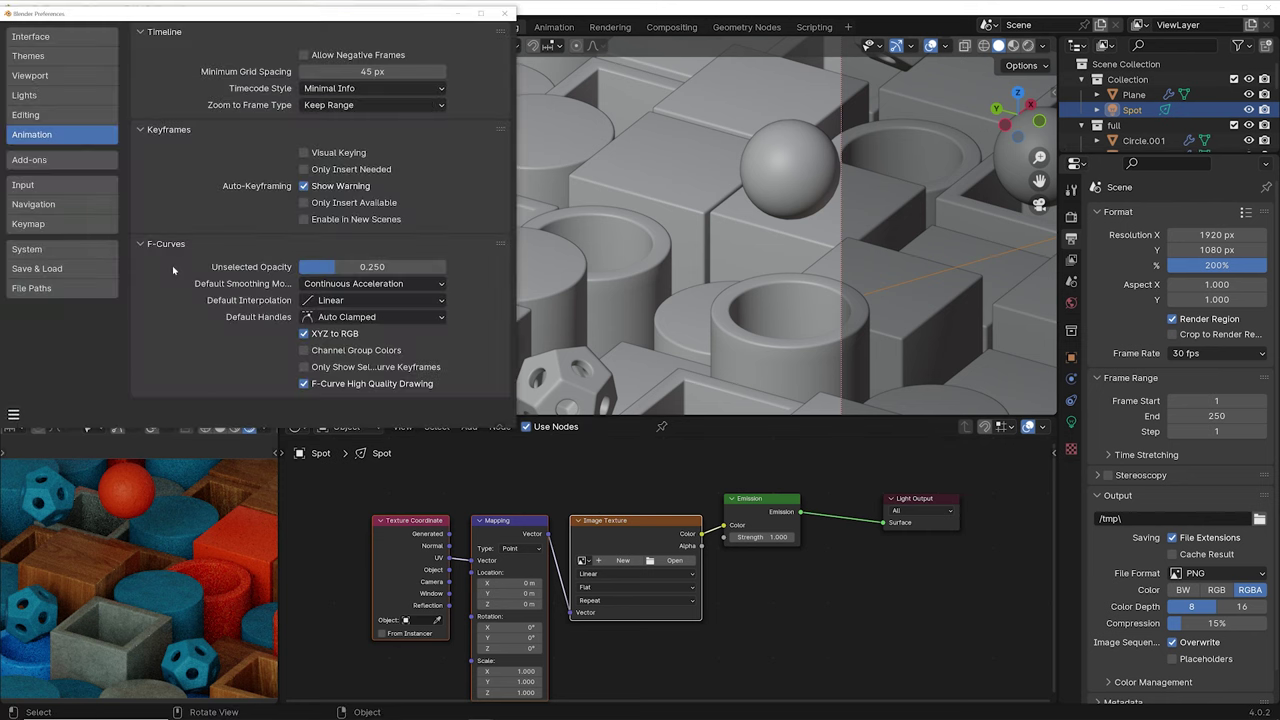
{"action": "left_click", "coordinate": [38, 160]}
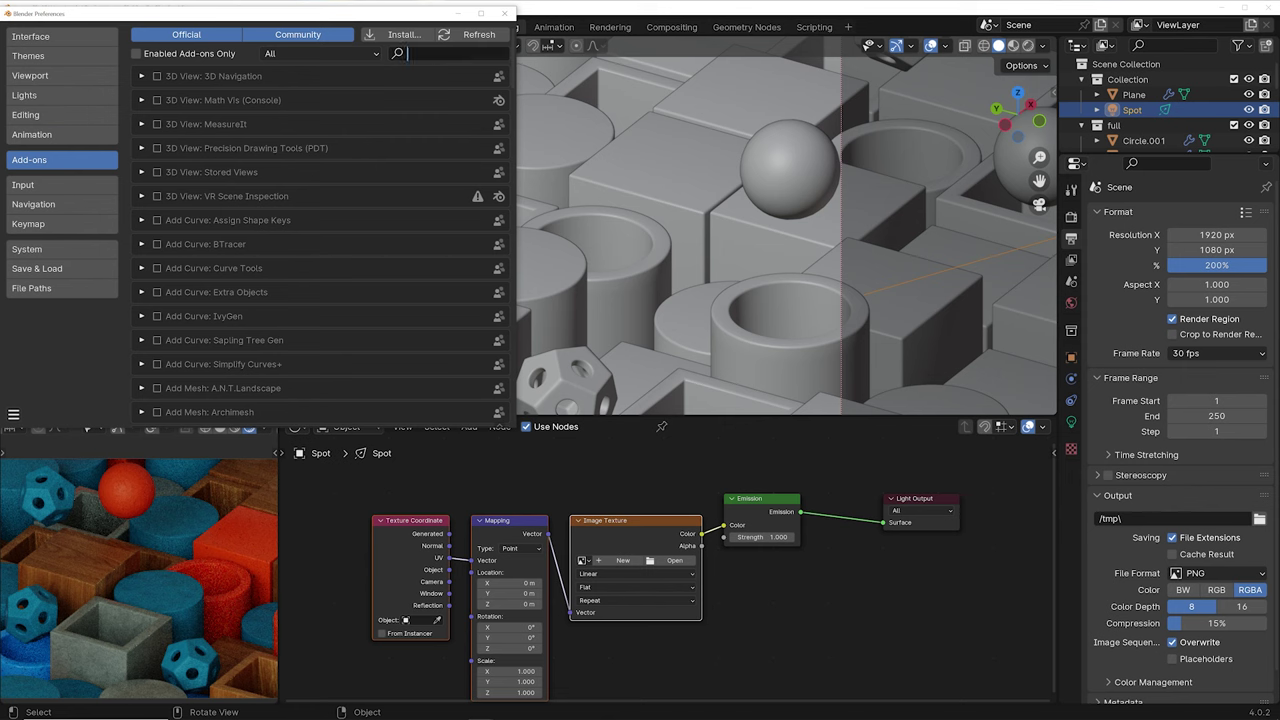
{"action": "type", "text": "node"}
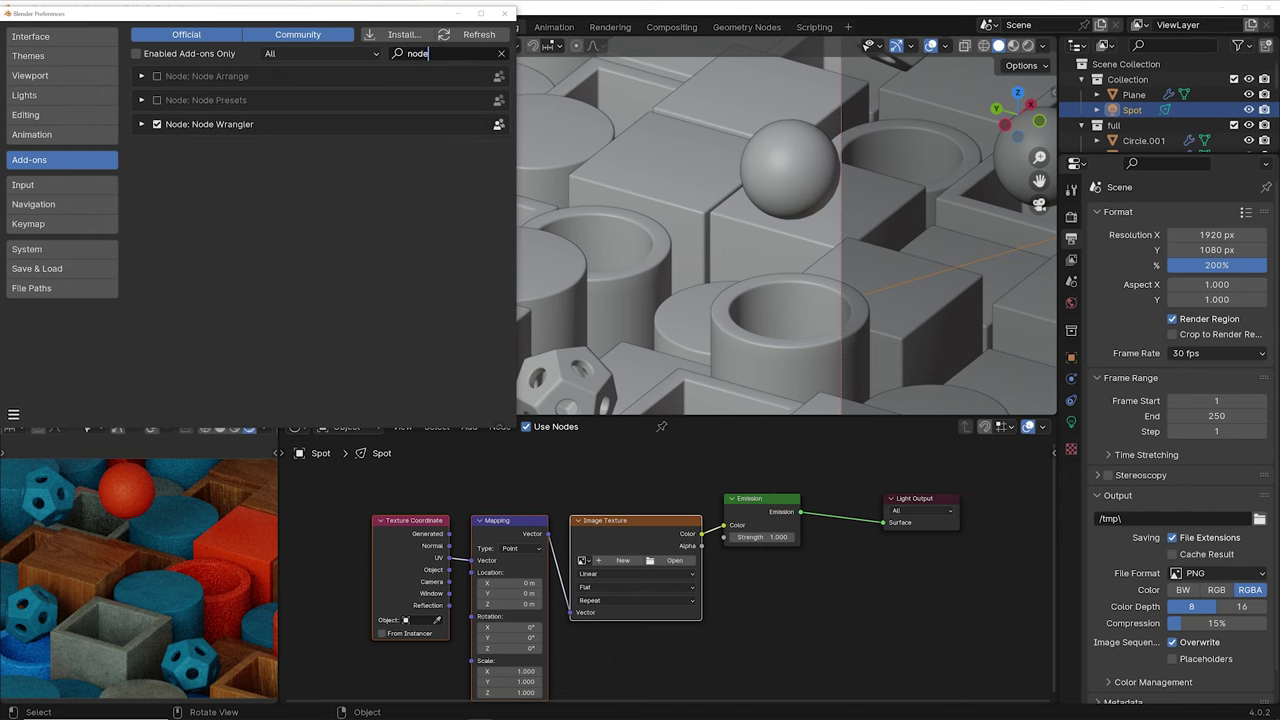
{"action": "left_click", "coordinate": [502, 13]}
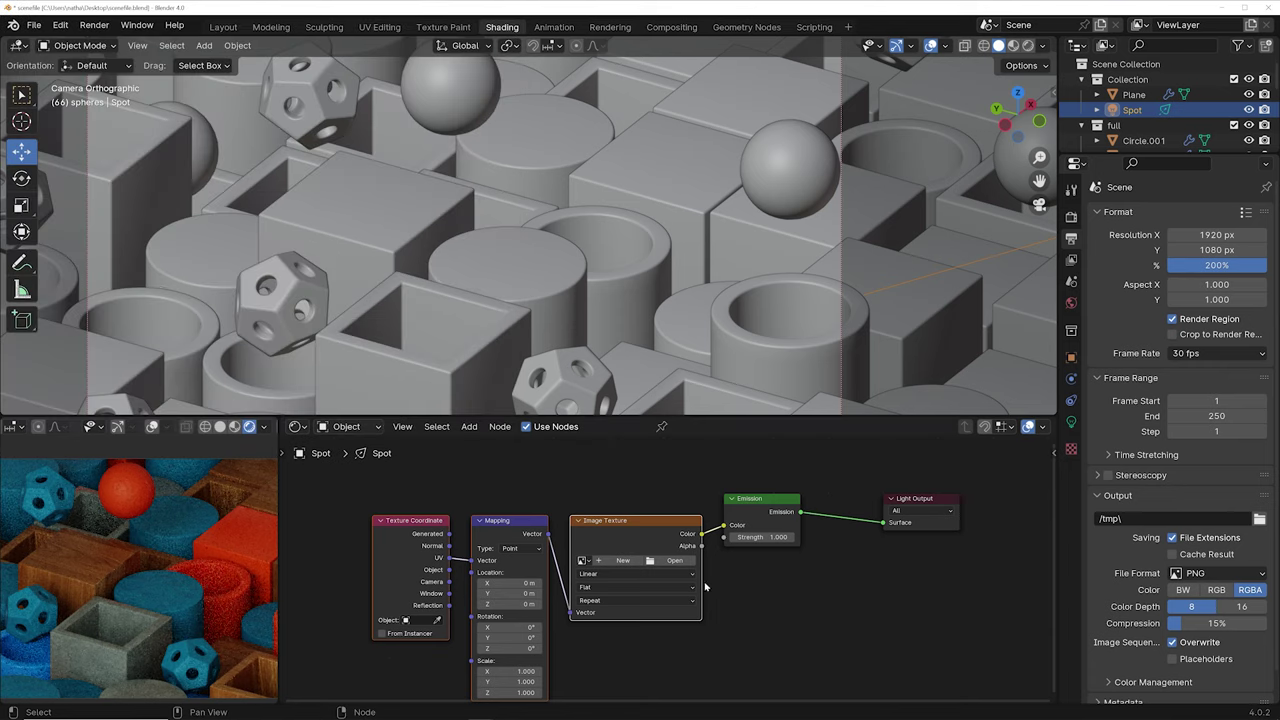
Step: Load GSG_GC002_A002_Abstract02_000.jpg from the GSG_GC002_A002_Abstract02 folder into the spot light's Image Texture node
{"action": "middle_click_drag", "start_coordinate": [684, 579], "coordinate": [576, 538]}
{"action": "scroll", "coordinate": [576, 538], "scroll_direction": "up", "scroll_amount": 2}
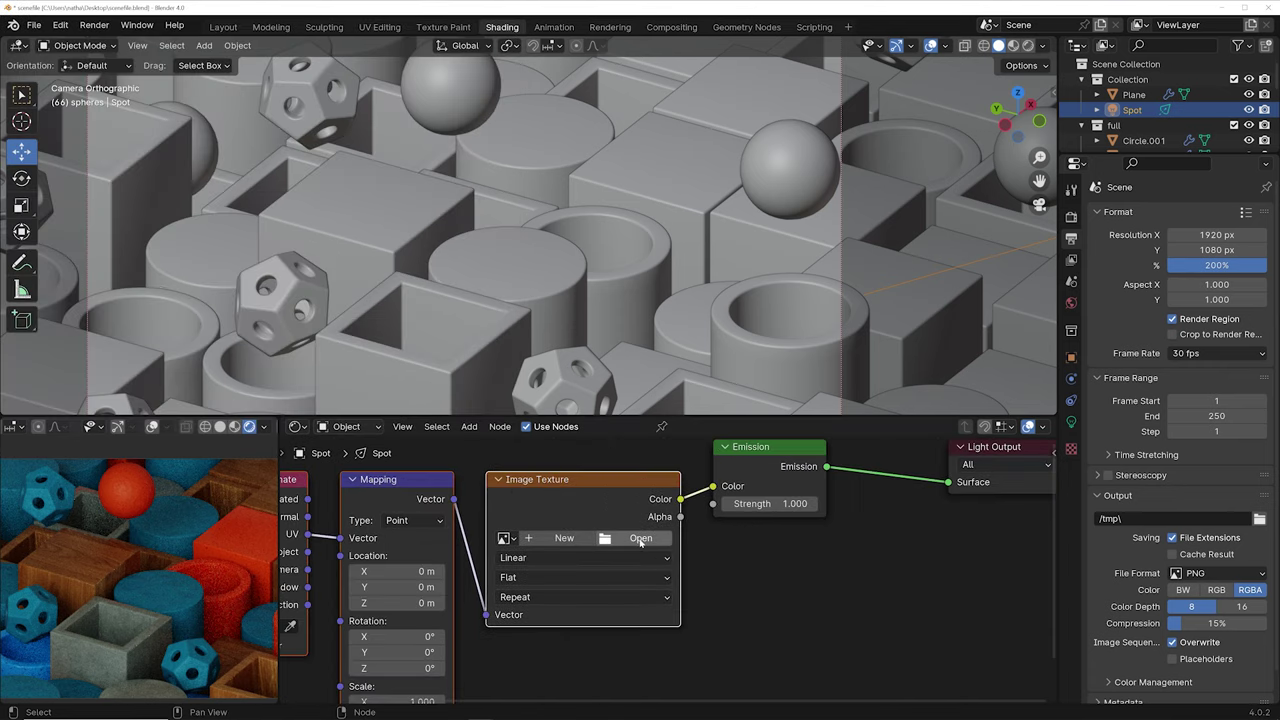
{"action": "left_click", "coordinate": [640, 539]}
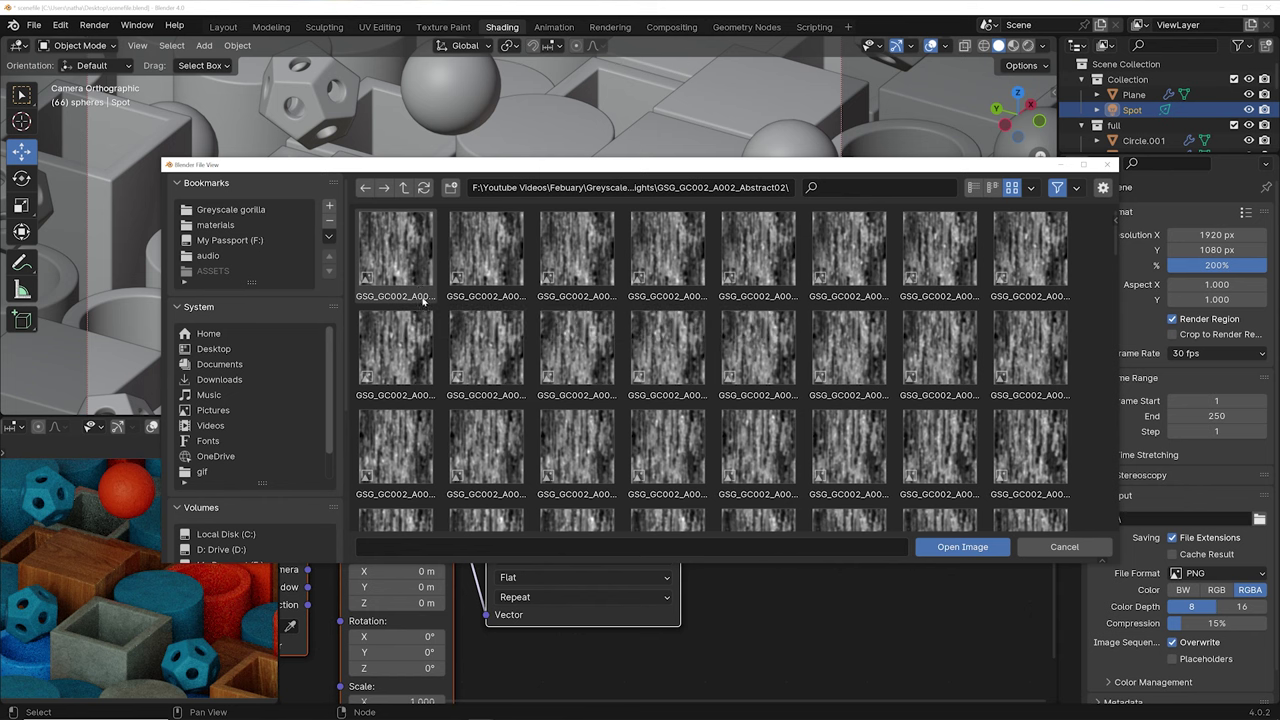
{"action": "left_click", "coordinate": [405, 262]}
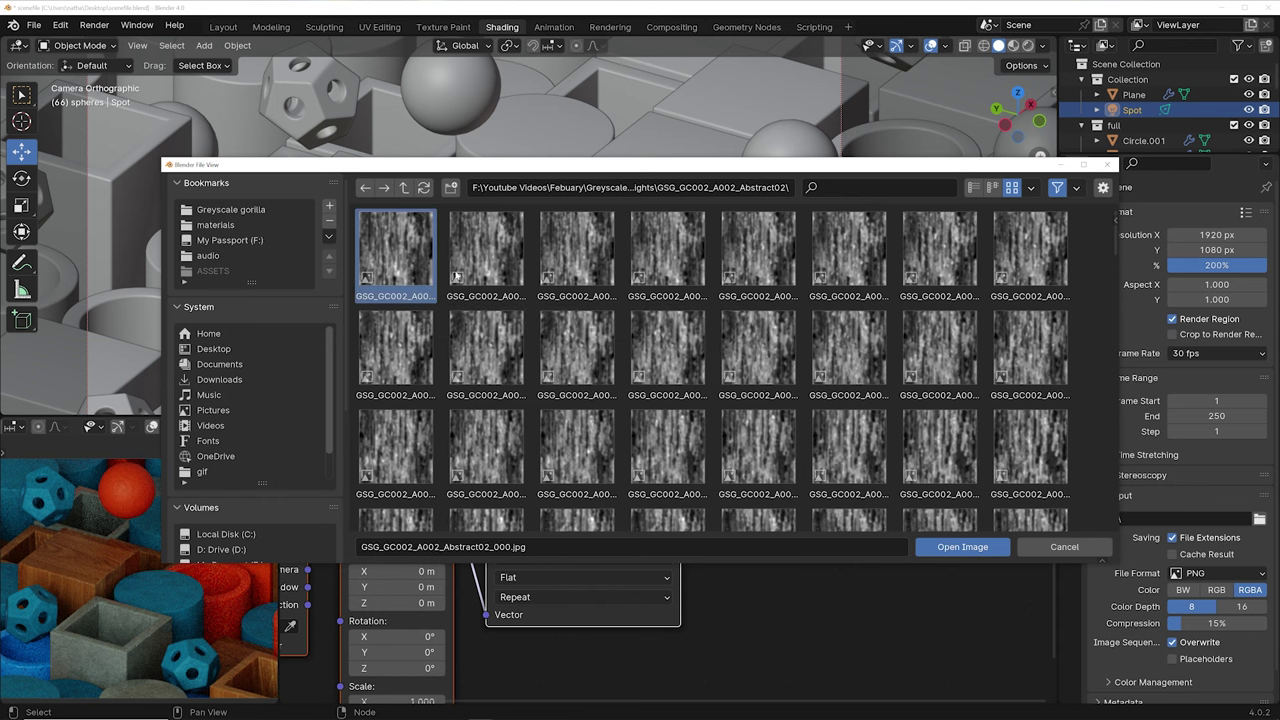
{"action": "left_click", "coordinate": [961, 547]}
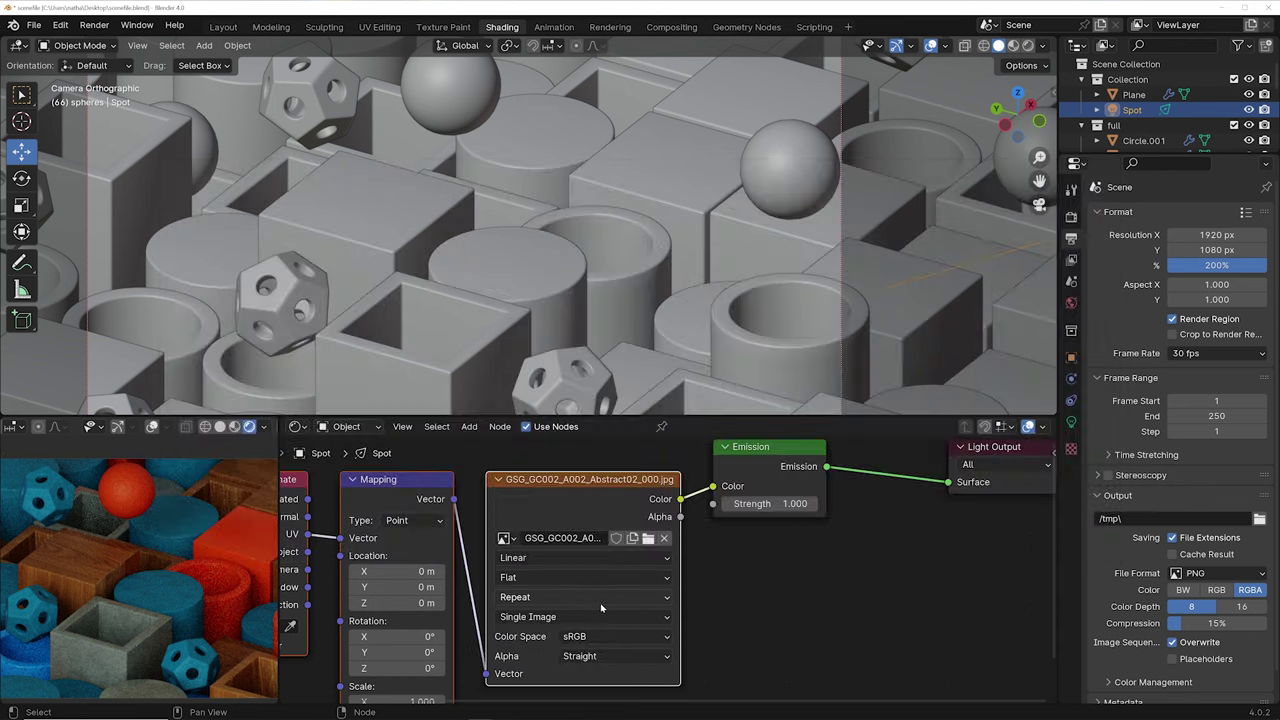
Step: Set the texture's source to Image Sequence with 180 frames, and enable Cyclic and Auto Refresh
{"action": "scroll", "coordinate": [515, 597], "scroll_direction": "up", "scroll_amount": 2}
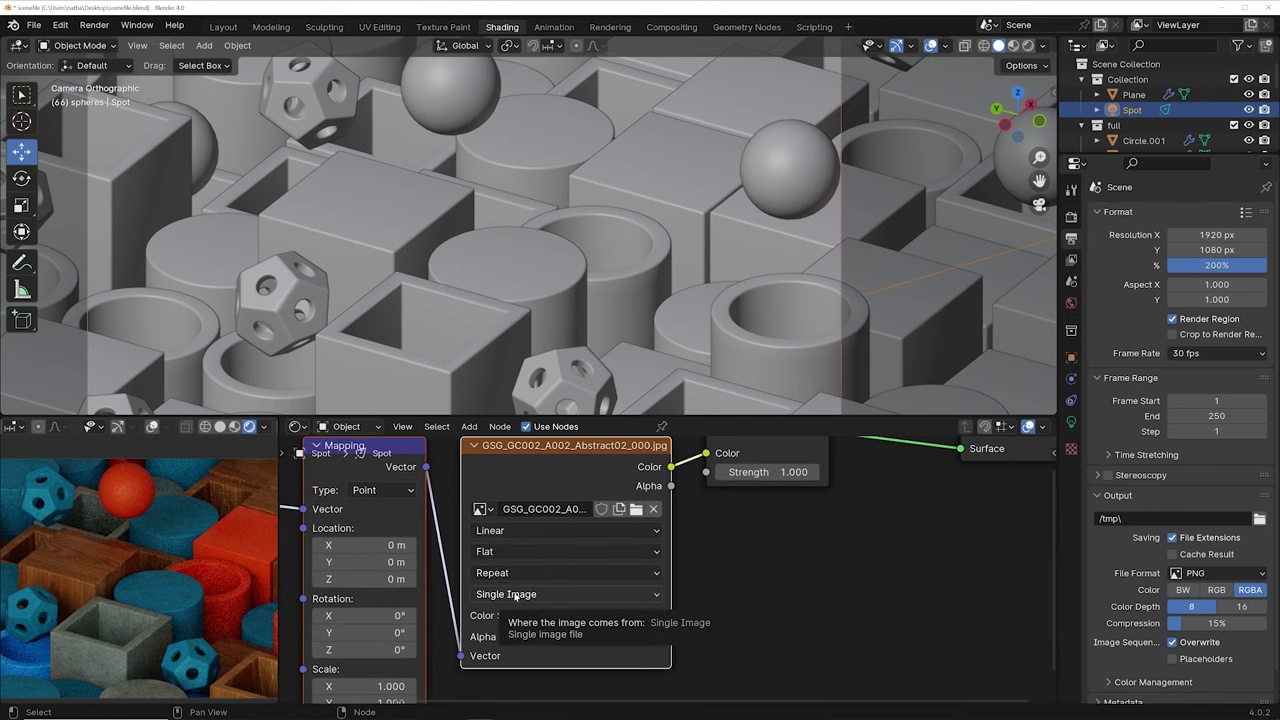
{"action": "left_click", "coordinate": [515, 594]}
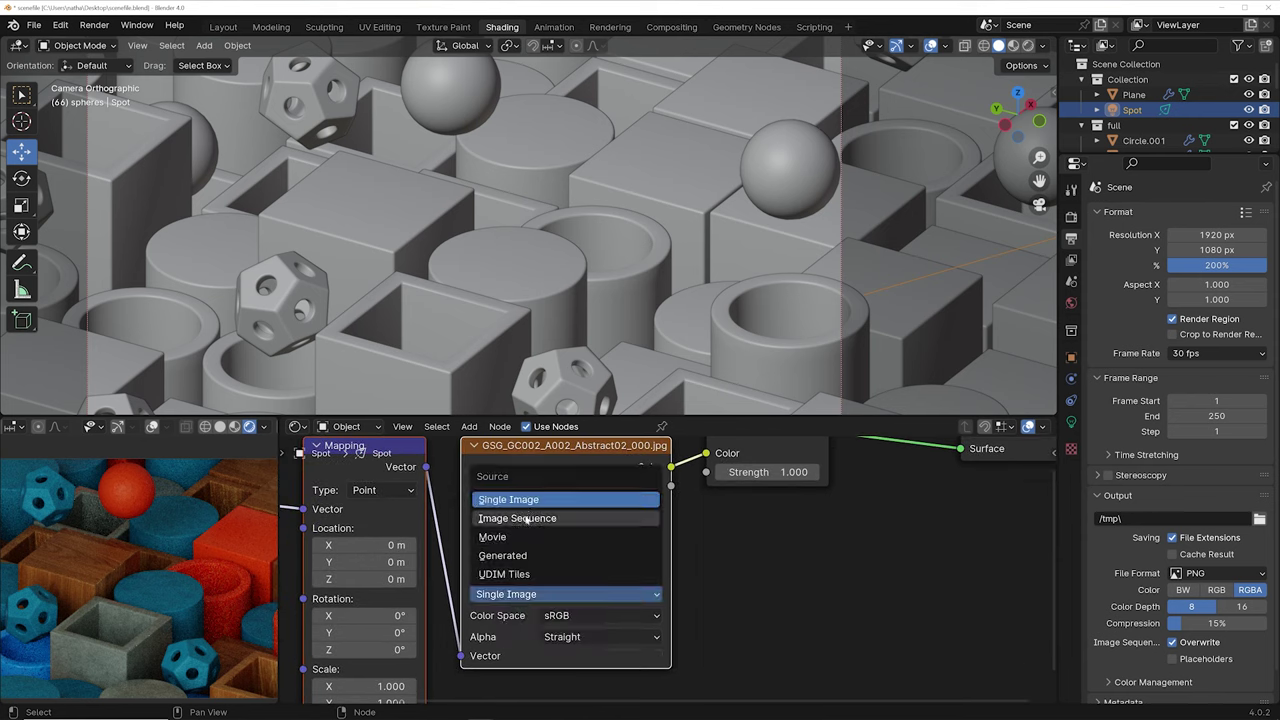
{"action": "left_click", "coordinate": [521, 517]}
{"action": "middle_click_drag", "start_coordinate": [691, 619], "coordinate": [710, 544]}
{"action": "left_click", "coordinate": [565, 562]}
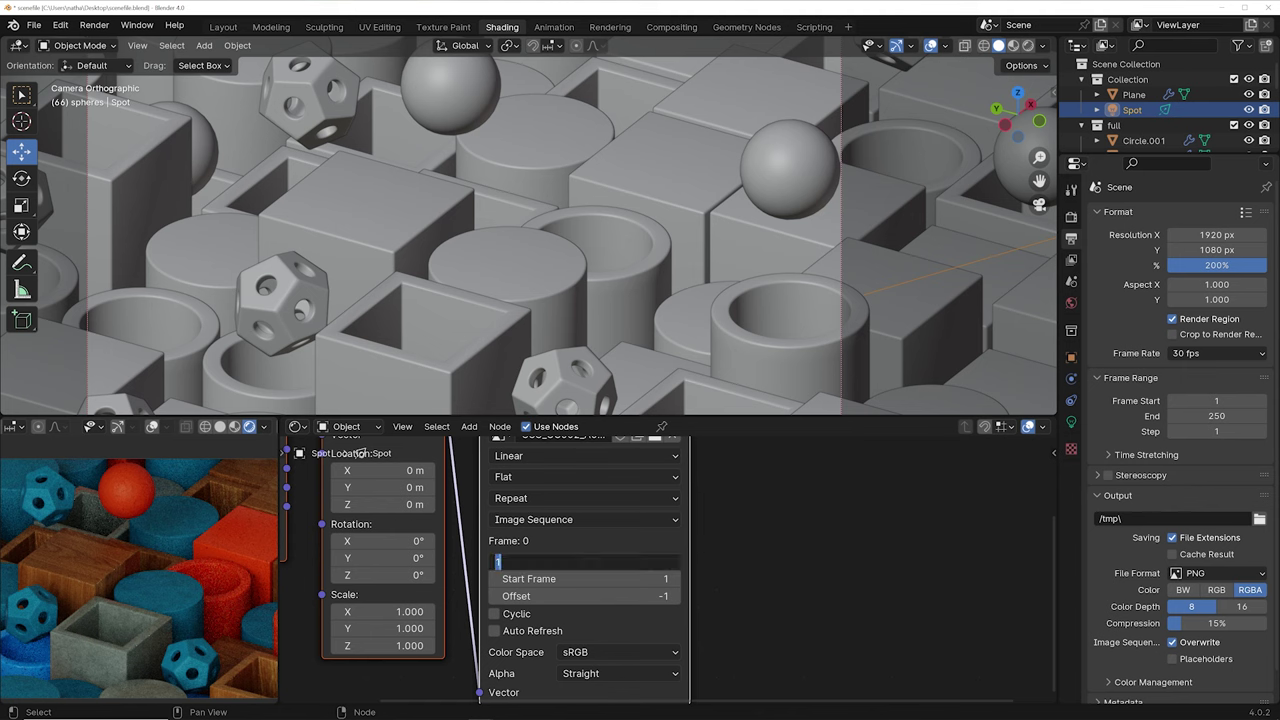
{"action": "type", "text": "180"}
{"action": "key", "text": "Return"}
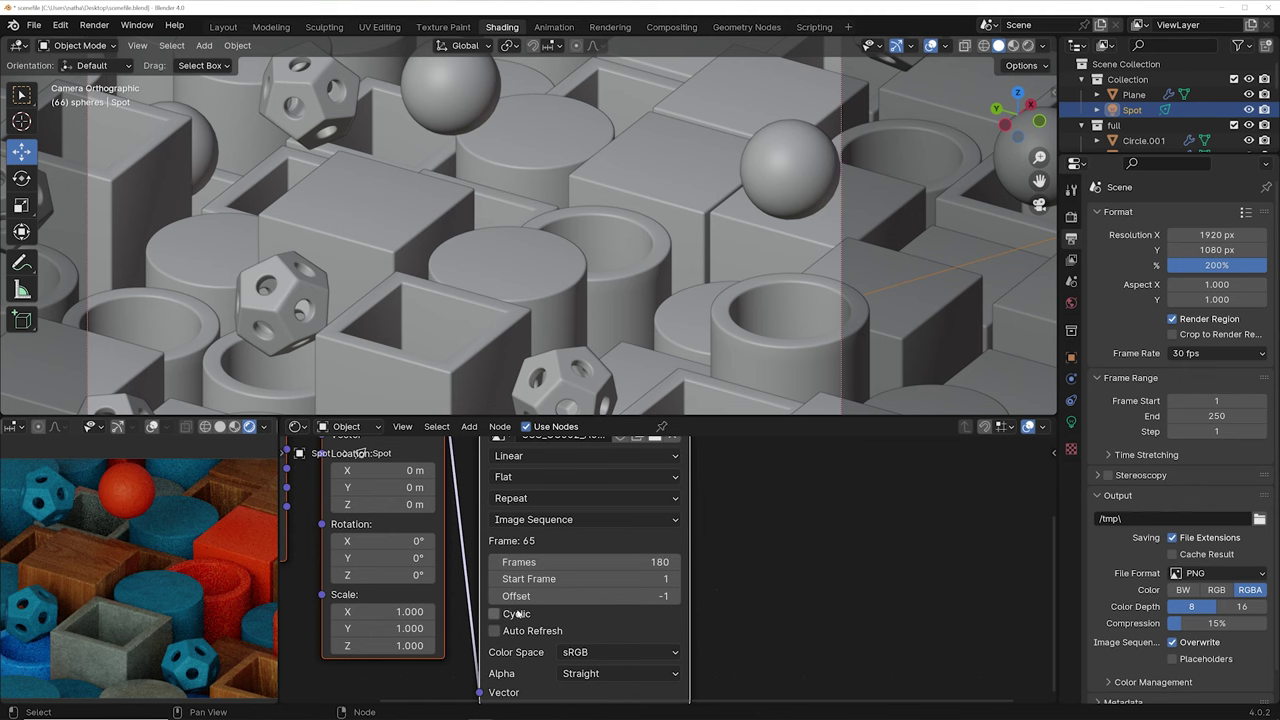
{"action": "left_click", "coordinate": [494, 614]}
{"action": "left_click", "coordinate": [497, 630]}
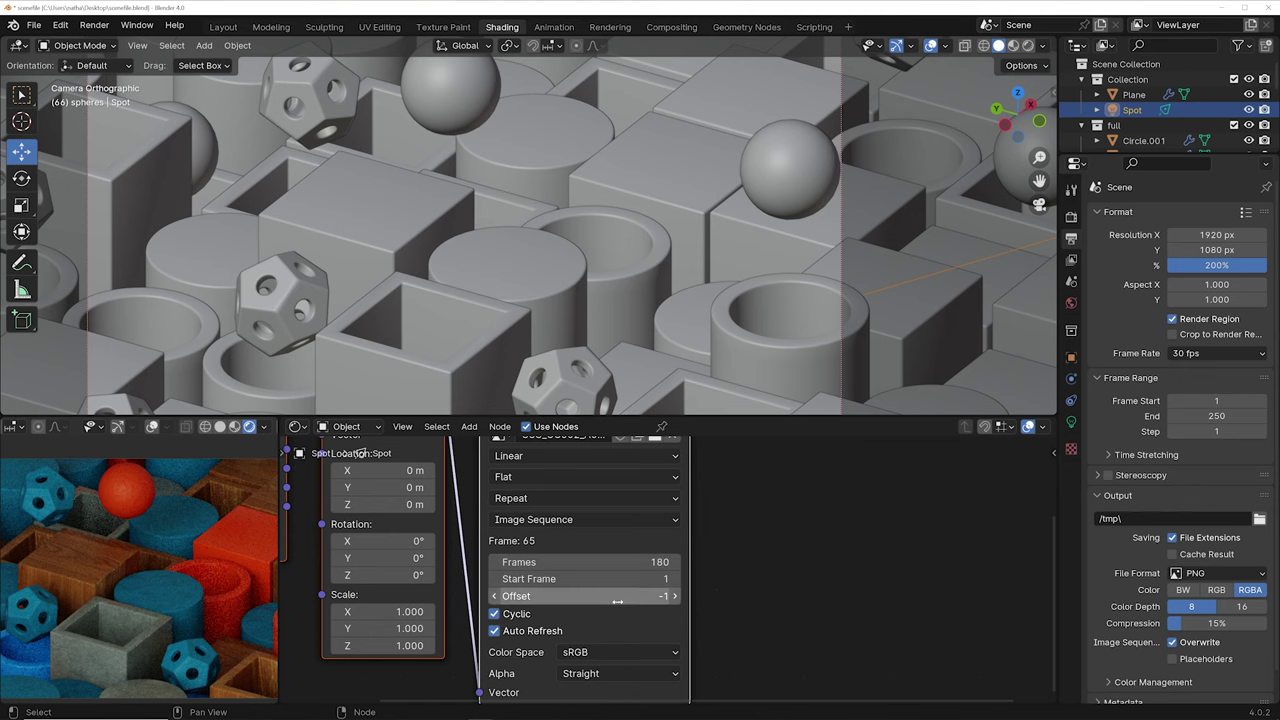
Step: Set the spot light's power to 1000 W
{"action": "scroll", "coordinate": [769, 589], "scroll_direction": "down", "scroll_amount": 5}
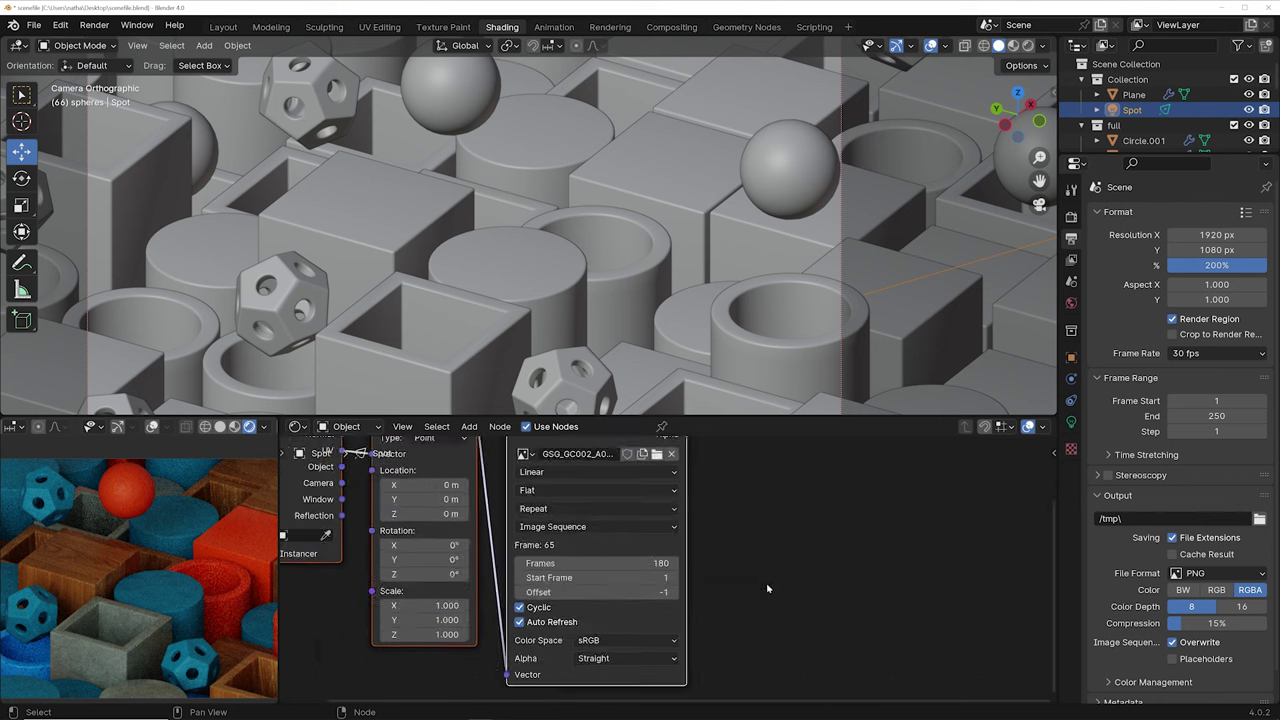
{"action": "middle_click_drag", "start_coordinate": [809, 520], "coordinate": [617, 579]}
{"action": "left_click", "coordinate": [1071, 421]}
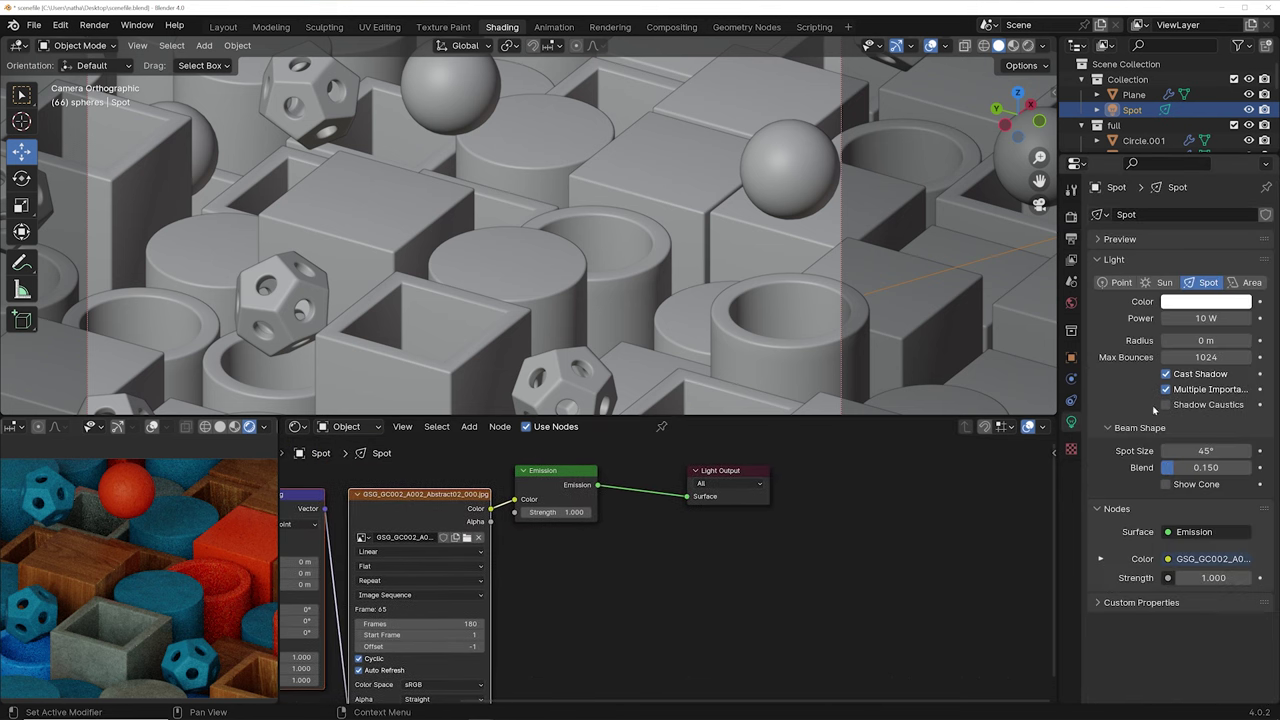
{"action": "left_click", "coordinate": [1206, 318]}
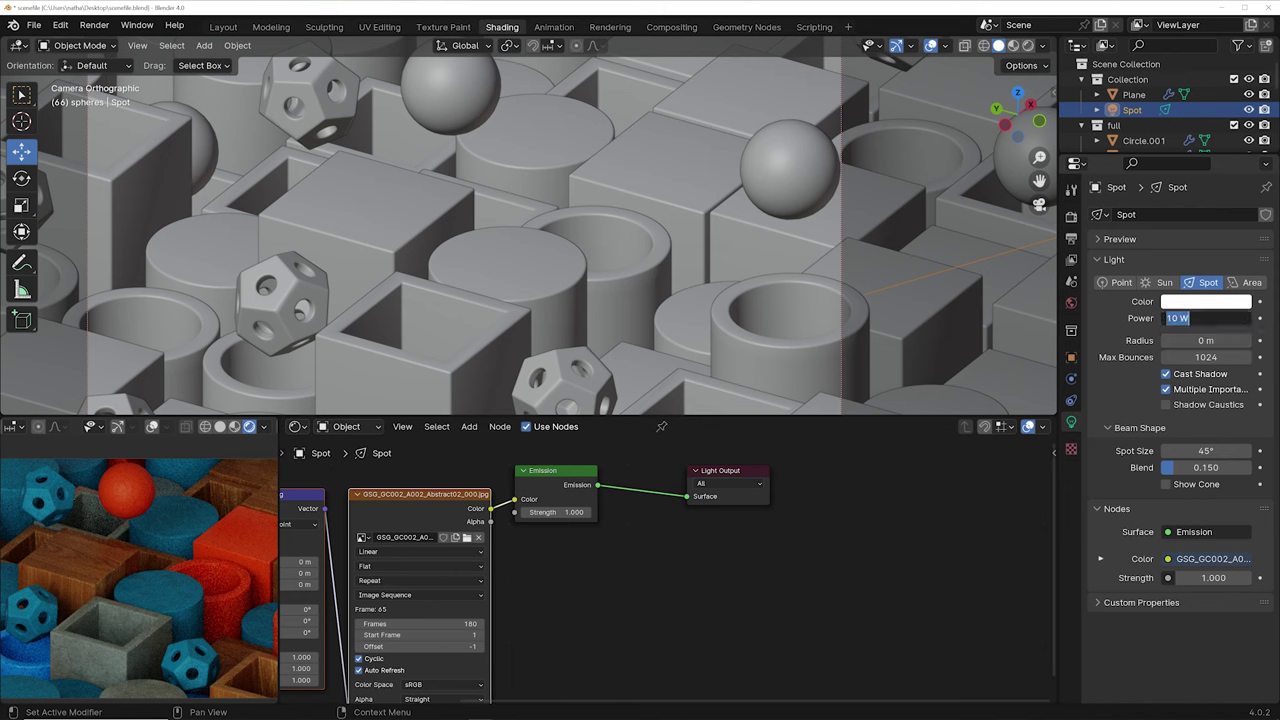
{"action": "type", "text": "1000"}
{"action": "key", "text": "Return"}
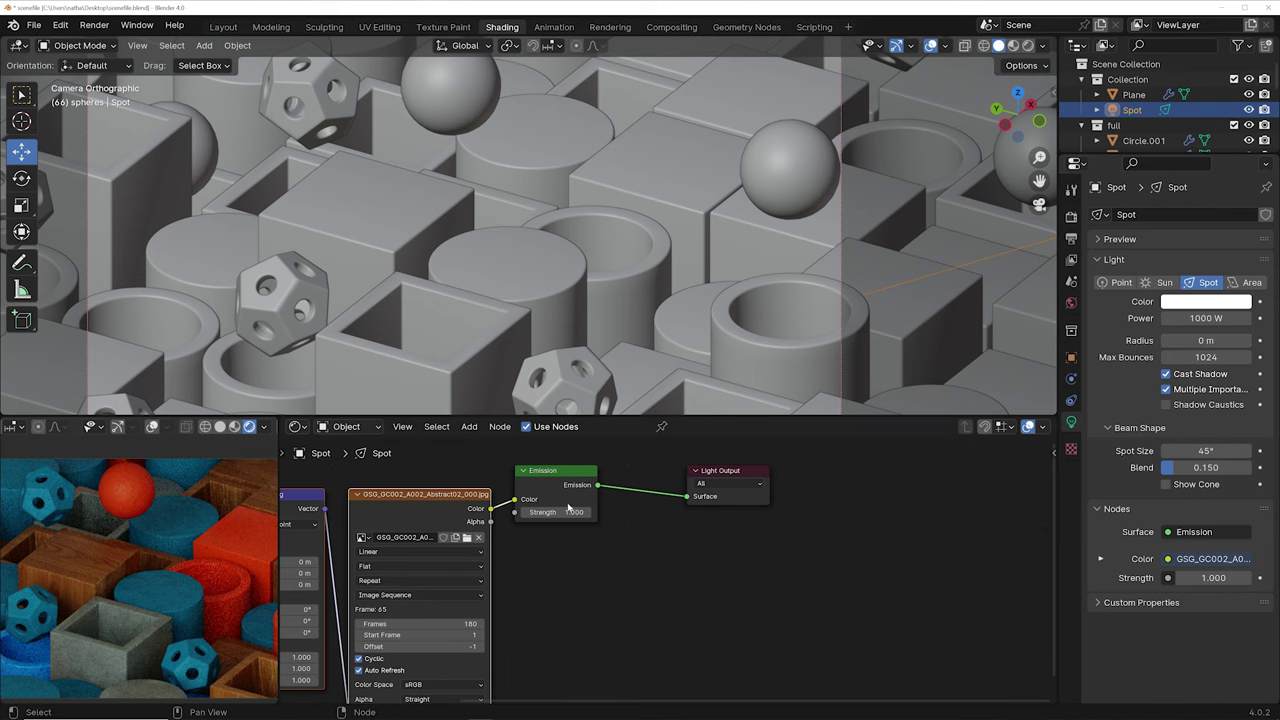
Step: Set the strength of the spot light's Emission node to 432
{"action": "scroll", "coordinate": [594, 531], "scroll_direction": "up", "scroll_amount": 3}
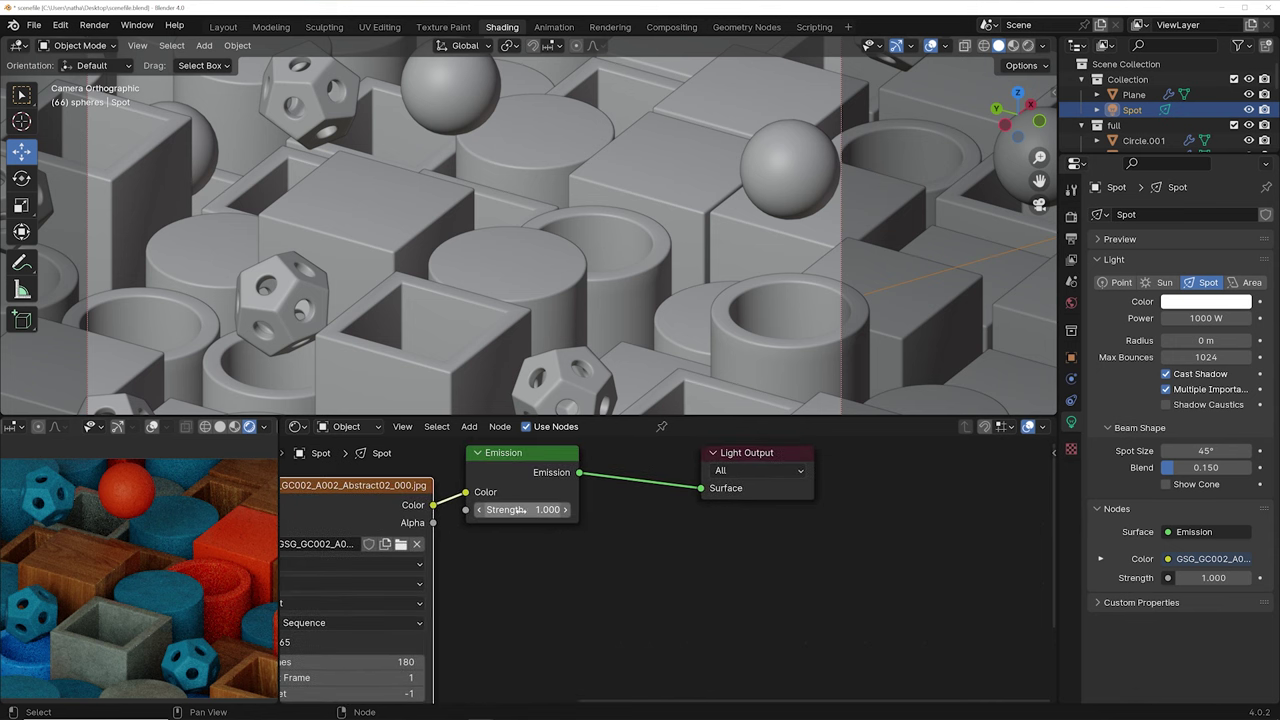
{"action": "left_click_drag", "start_coordinate": [519, 510], "coordinate": [566, 511]}
{"action": "scroll", "coordinate": [155, 556], "scroll_direction": "down", "scroll_amount": 4}
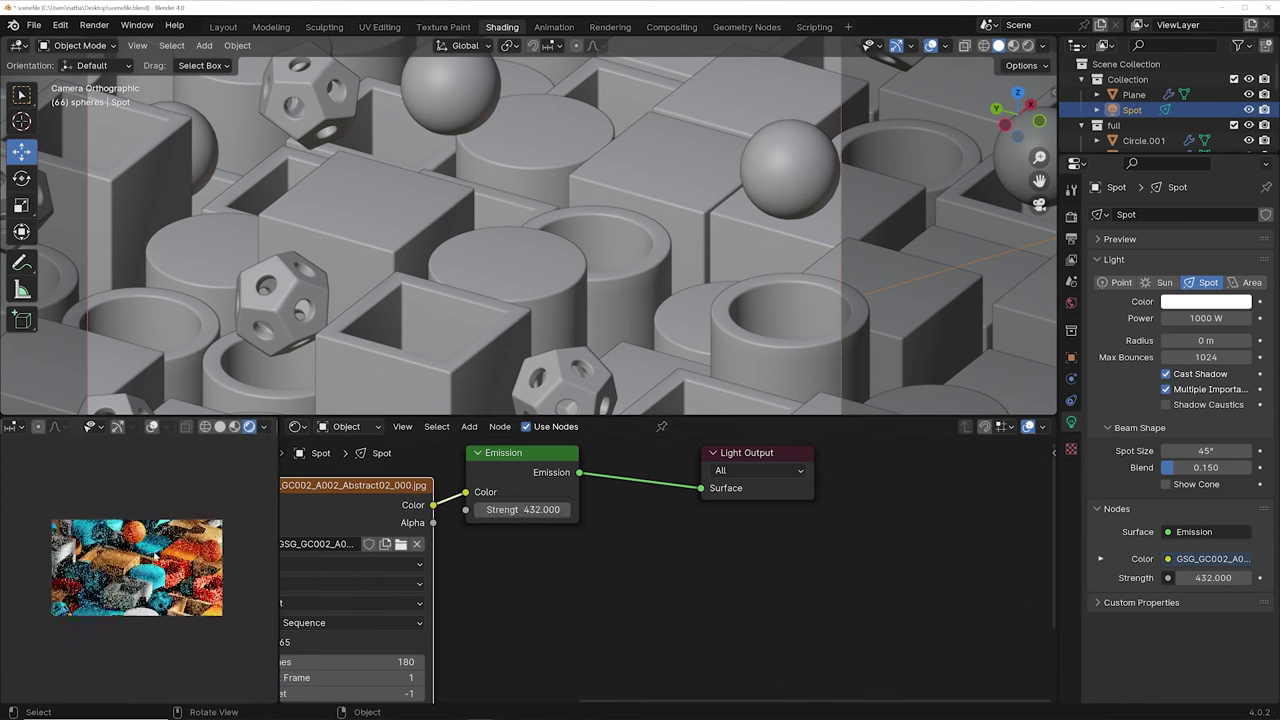
{"action": "scroll", "coordinate": [155, 540], "scroll_direction": "up", "scroll_amount": 6}
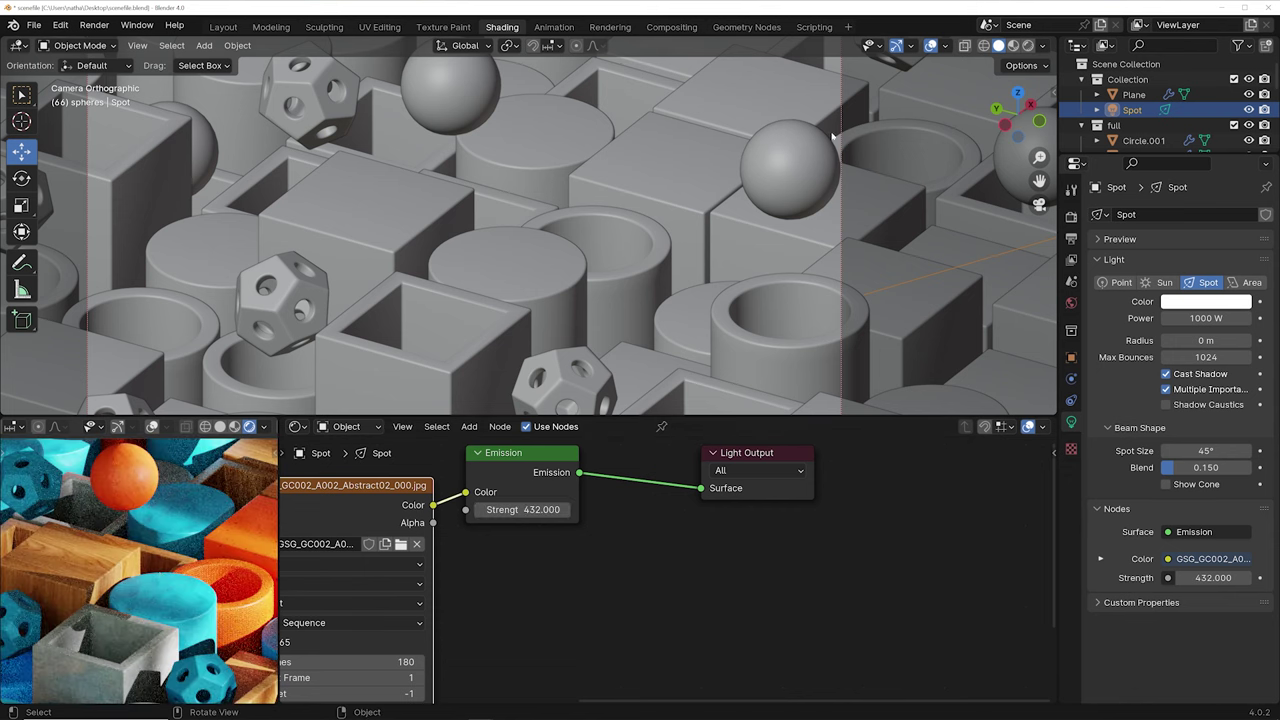
Step: Switch the small viewport to solid shading and the large one to rendered, and examine the spot's projected pattern on the shapes
{"action": "left_click", "coordinate": [220, 426]}
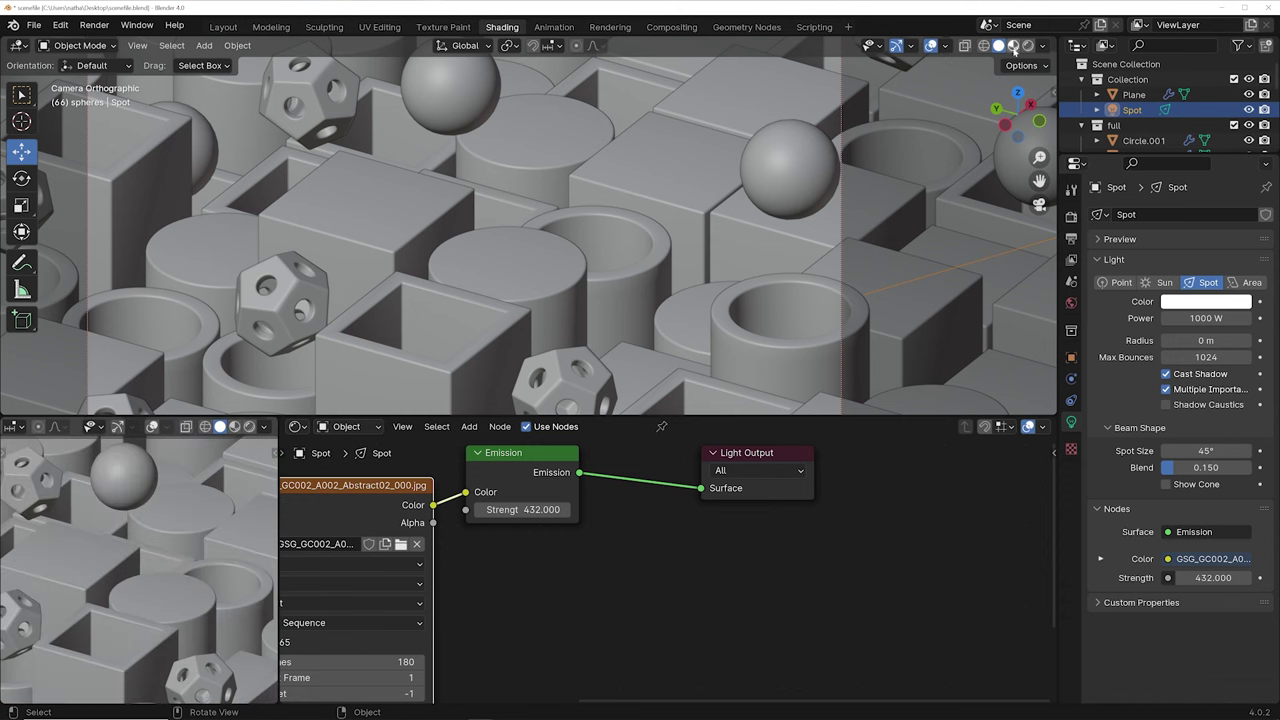
{"action": "key", "text": "z"}
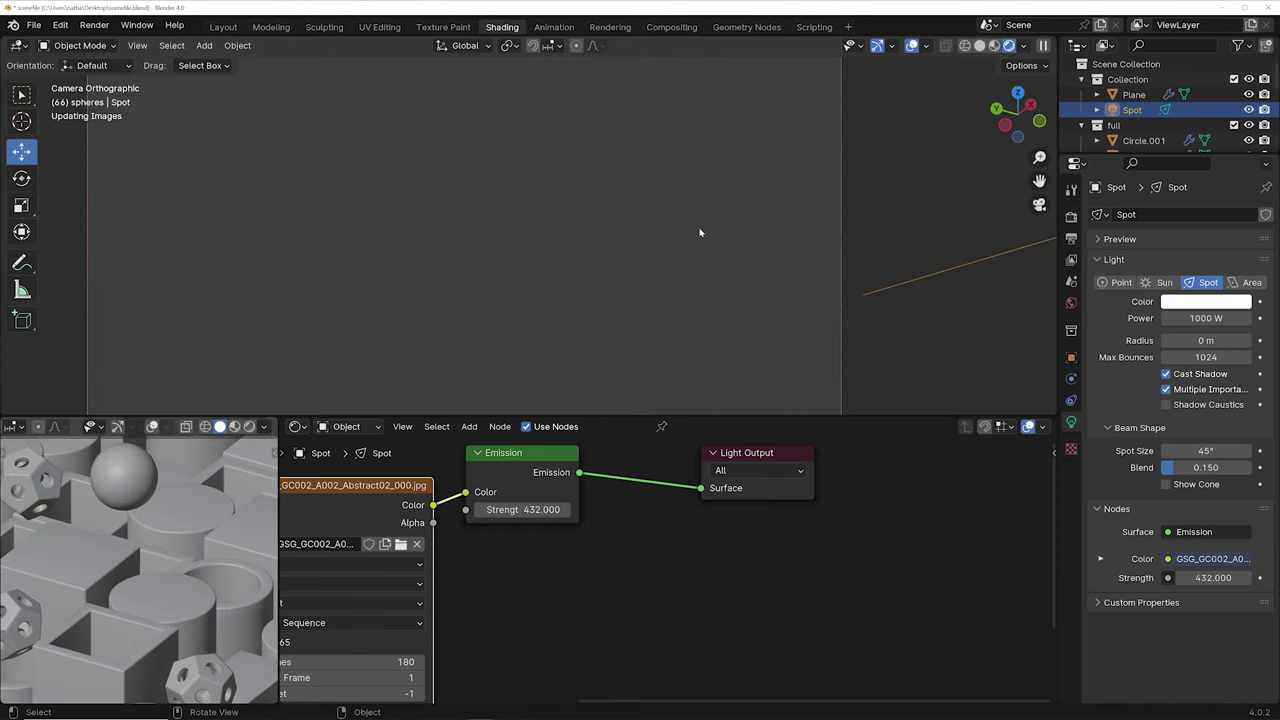
{"action": "middle_click_drag", "start_coordinate": [815, 258], "coordinate": [590, 235]}
{"action": "scroll", "coordinate": [722, 268], "scroll_direction": "down", "scroll_amount": 3}
{"action": "scroll", "coordinate": [690, 245], "scroll_direction": "up", "scroll_amount": 3}
{"action": "scroll", "coordinate": [570, 310], "scroll_direction": "up", "scroll_amount": 4}
{"action": "middle_click_drag", "start_coordinate": [570, 315], "coordinate": [570, 219], "text": "shift"}
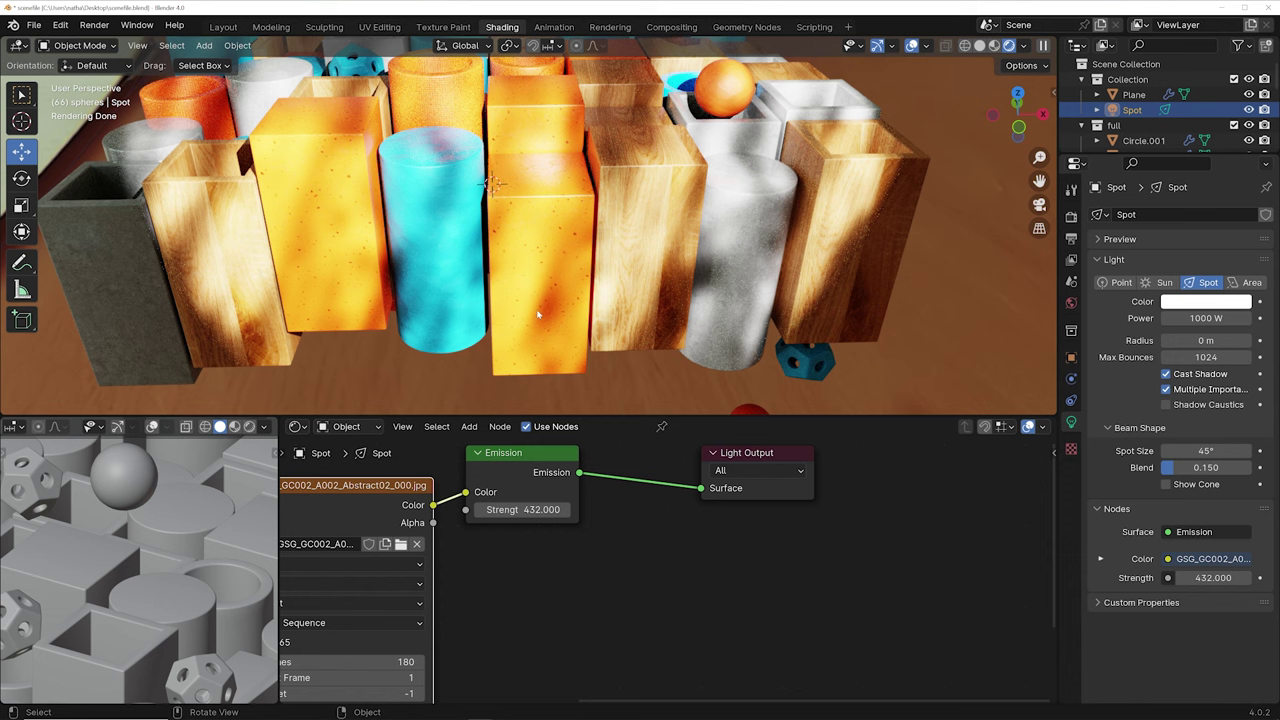
{"action": "scroll", "coordinate": [537, 315], "scroll_direction": "down", "scroll_amount": 6}
{"action": "middle_click_drag", "start_coordinate": [537, 315], "coordinate": [578, 268]}
{"action": "scroll", "coordinate": [520, 574], "scroll_direction": "down", "scroll_amount": 2}
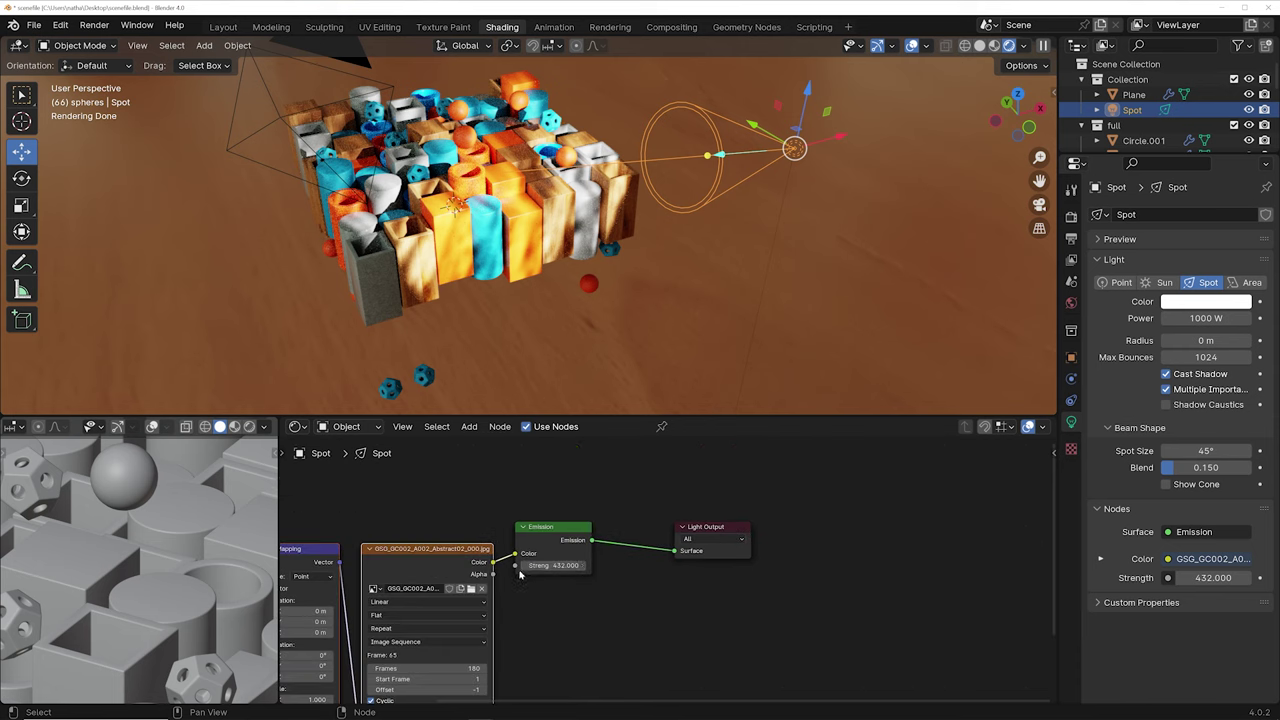
Step: Shift the Emission and Light Output nodes aside and insert a Color Ramp between the Image Texture and Emission
{"action": "left_click_drag", "start_coordinate": [810, 476], "coordinate": [516, 576]}
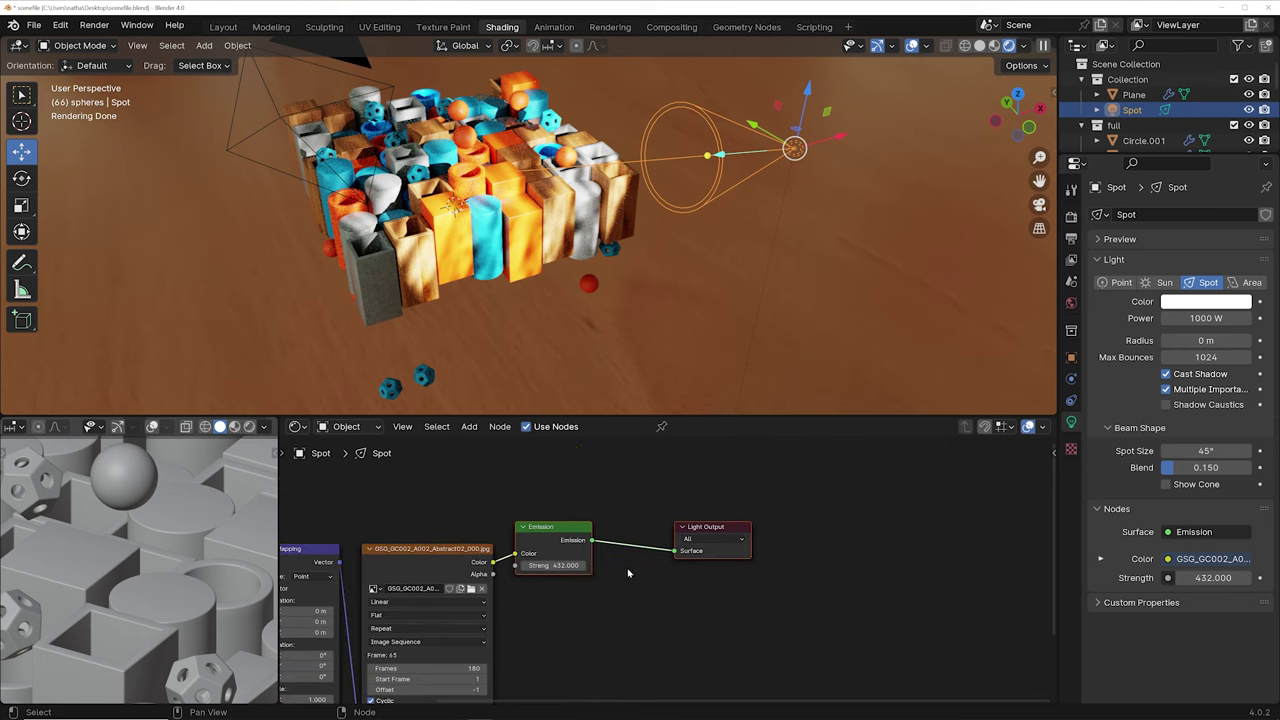
{"action": "left_click_drag", "start_coordinate": [830, 508], "coordinate": [566, 590]}
{"action": "key", "text": "g"}
{"action": "left_click", "coordinate": [759, 586]}
{"action": "key", "text": "shift+a"}
{"action": "type", "text": "c"}
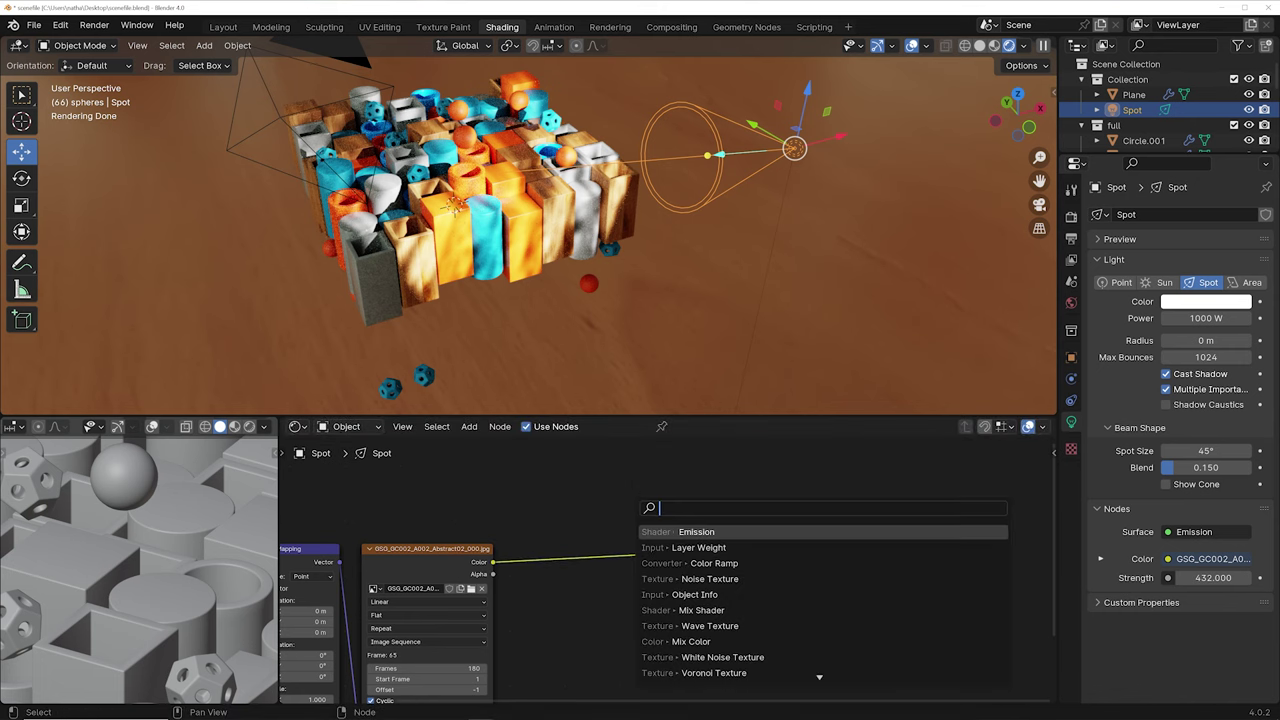
{"action": "type", "text": "ol"}
{"action": "key", "text": "Return"}
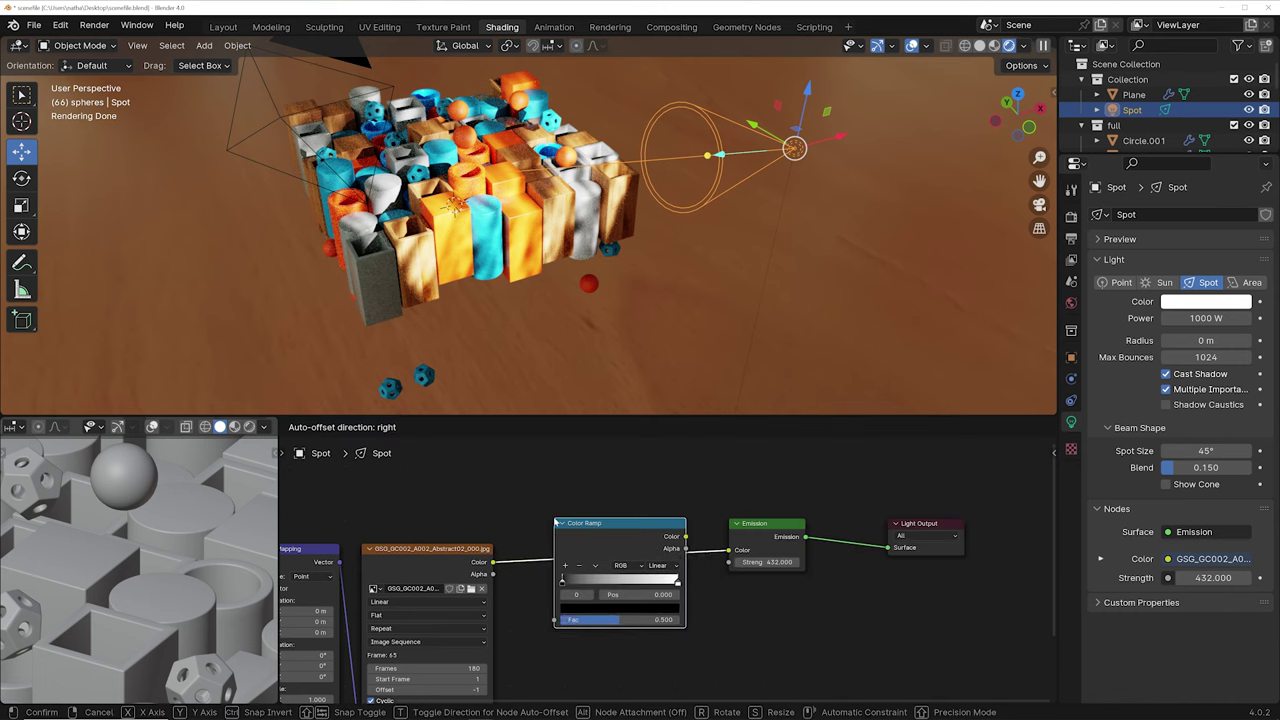
{"action": "left_click", "coordinate": [555, 533]}
{"action": "left_click", "coordinate": [471, 588]}
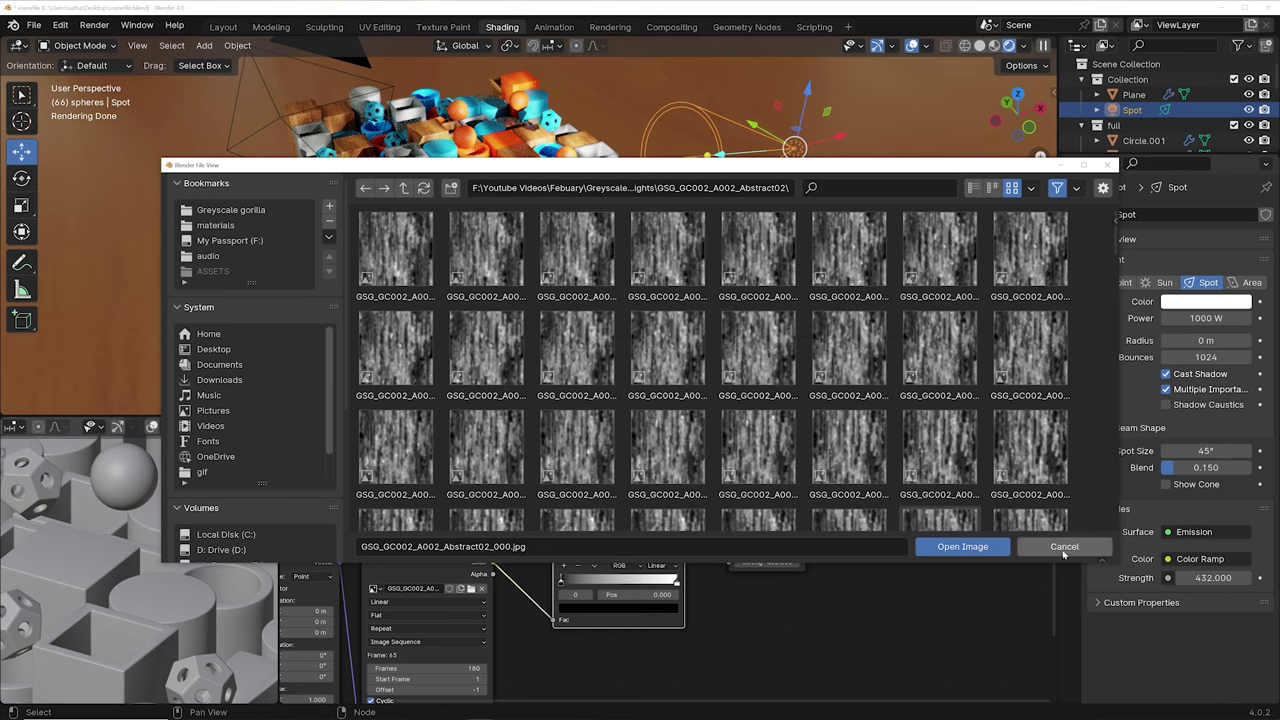
{"action": "left_click", "coordinate": [1064, 546]}
Step: Set the Color Ramp's interpolation to Constant and move its white stop to about 0.186
{"action": "scroll", "coordinate": [629, 245], "scroll_direction": "up", "scroll_amount": 5}
{"action": "middle_click_drag", "start_coordinate": [629, 245], "coordinate": [590, 252], "text": "shift"}
{"action": "scroll", "coordinate": [681, 549], "scroll_direction": "up", "scroll_amount": 5}
{"action": "middle_click_drag", "start_coordinate": [681, 549], "coordinate": [638, 531]}
{"action": "mouse_move", "coordinate": [638, 531]}
{"action": "left_mouse_down"}
{"action": "mouse_move", "coordinate": [670, 523]}
{"action": "mouse_move", "coordinate": [626, 525]}
{"action": "left_mouse_up"}
{"action": "left_click", "coordinate": [593, 551]}
{"action": "left_click", "coordinate": [597, 657]}
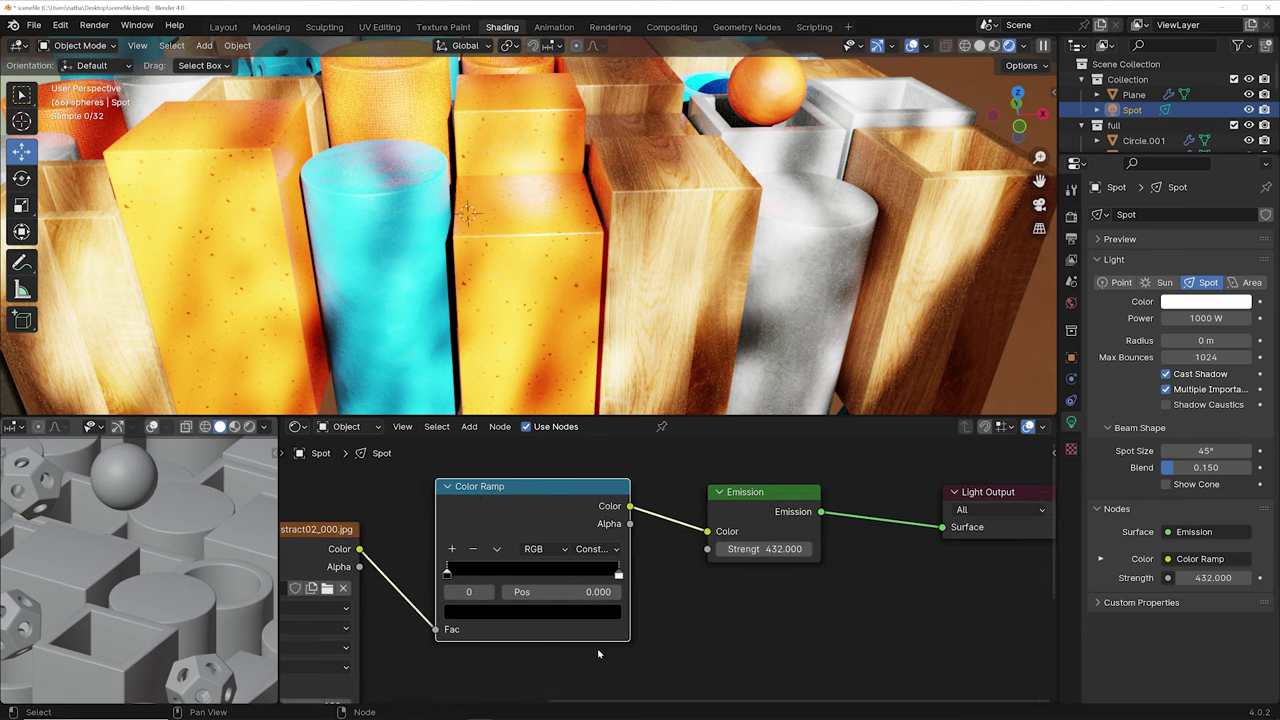
{"action": "left_click_drag", "start_coordinate": [618, 572], "coordinate": [476, 572]}
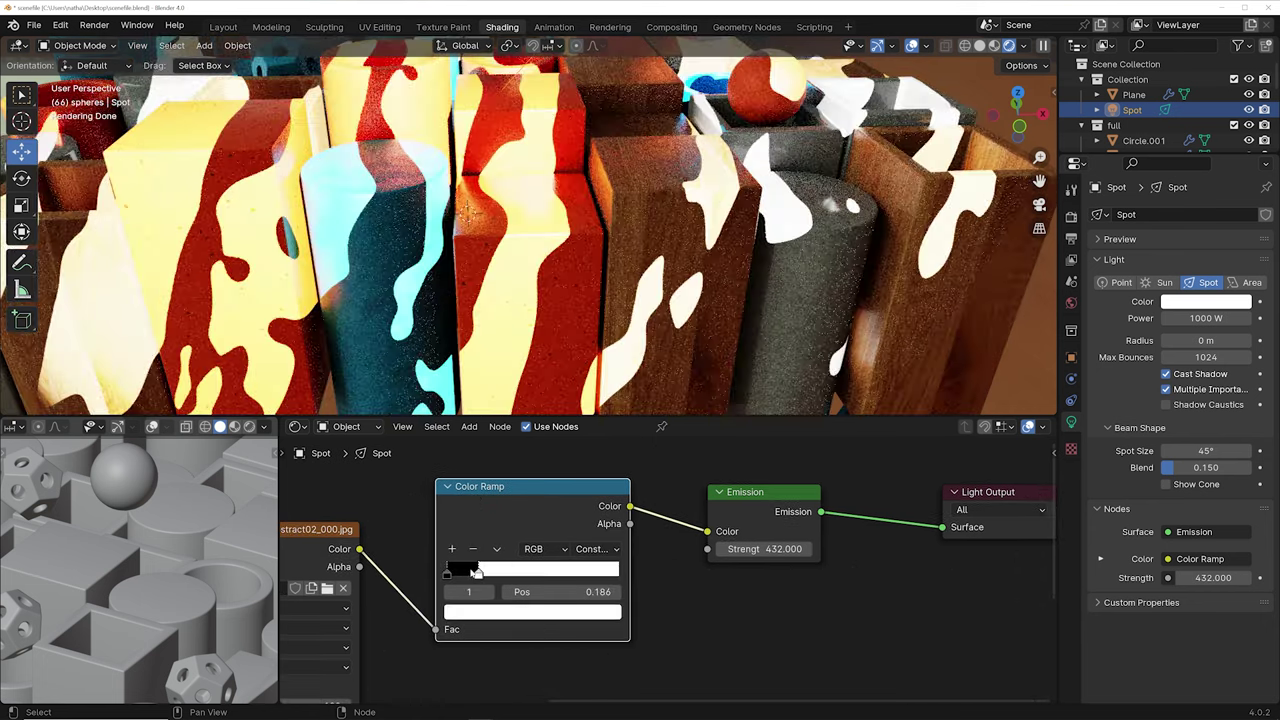
Step: Try Ease interpolation on the Color Ramp and undo the change
{"action": "left_click", "coordinate": [592, 549]}
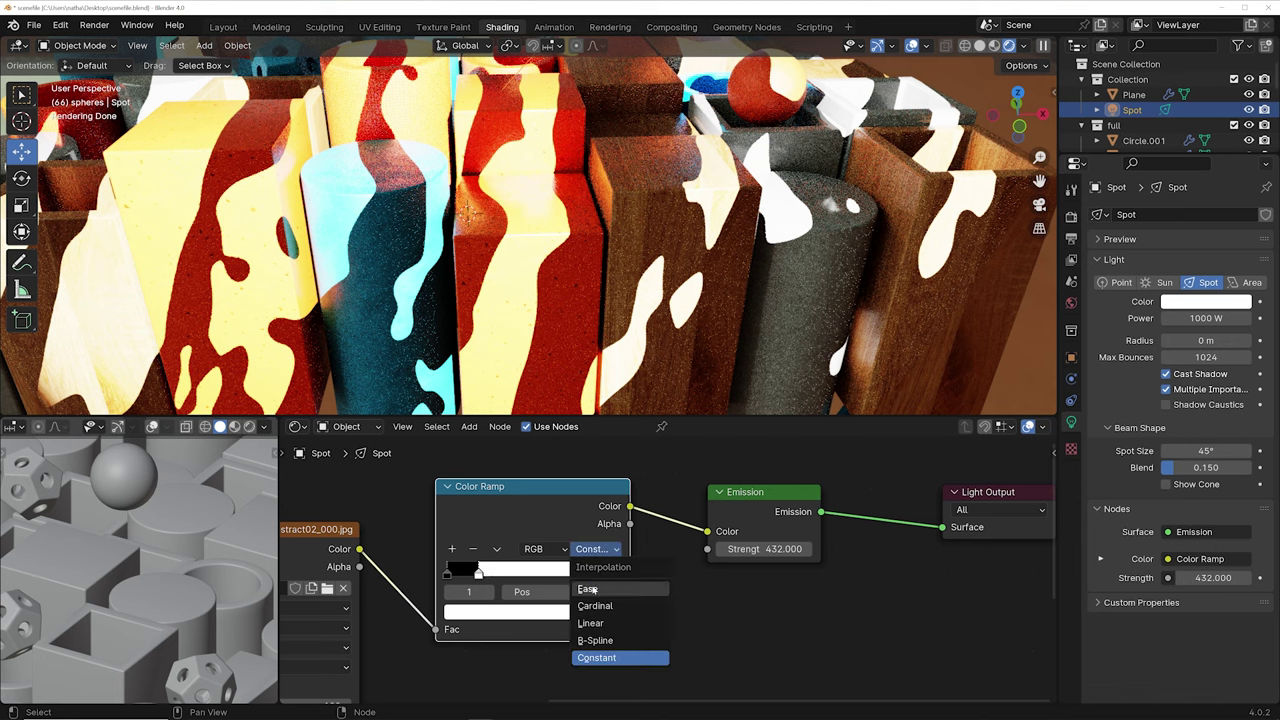
{"action": "left_click", "coordinate": [600, 588]}
{"action": "left_click_drag", "start_coordinate": [496, 573], "coordinate": [600, 577]}
{"action": "key", "text": "ctrl+z"}
{"action": "key", "text": "ctrl+z"}
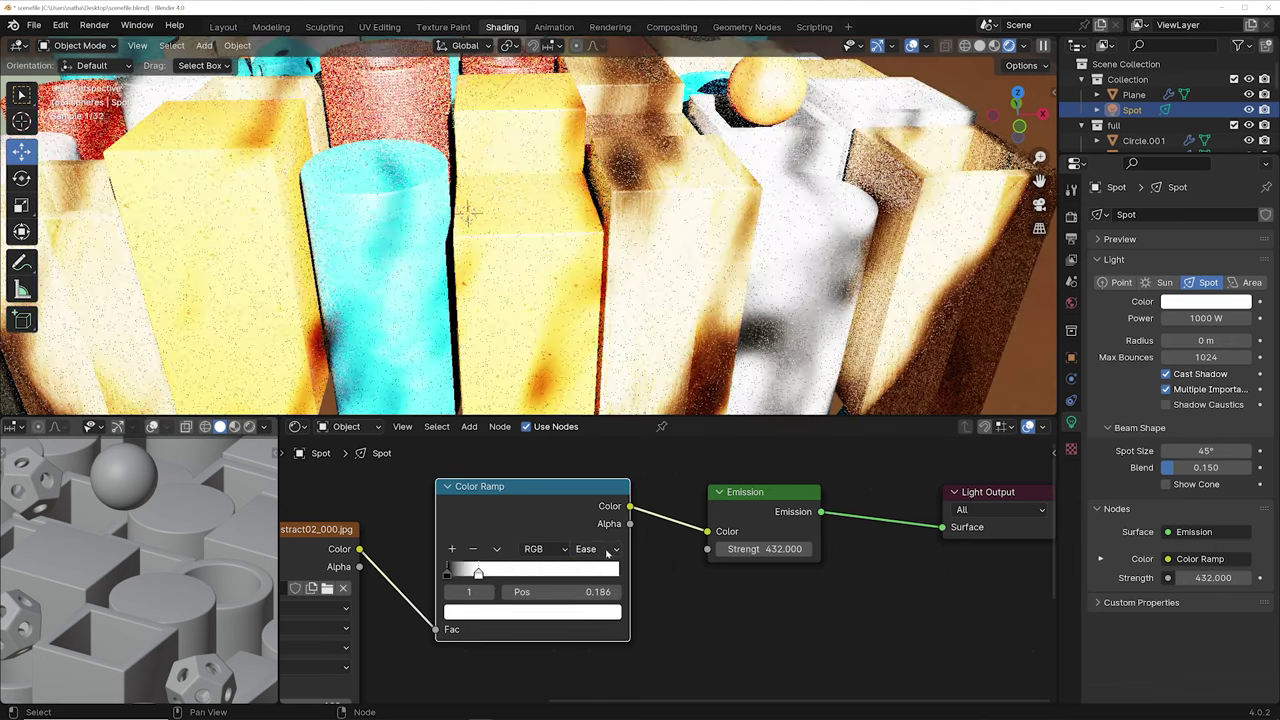
Step: Move the Color Ramp's white stop to about 0.137 and set the spot light's radius to 0.47 m
{"action": "left_click_drag", "start_coordinate": [477, 573], "coordinate": [470, 574]}
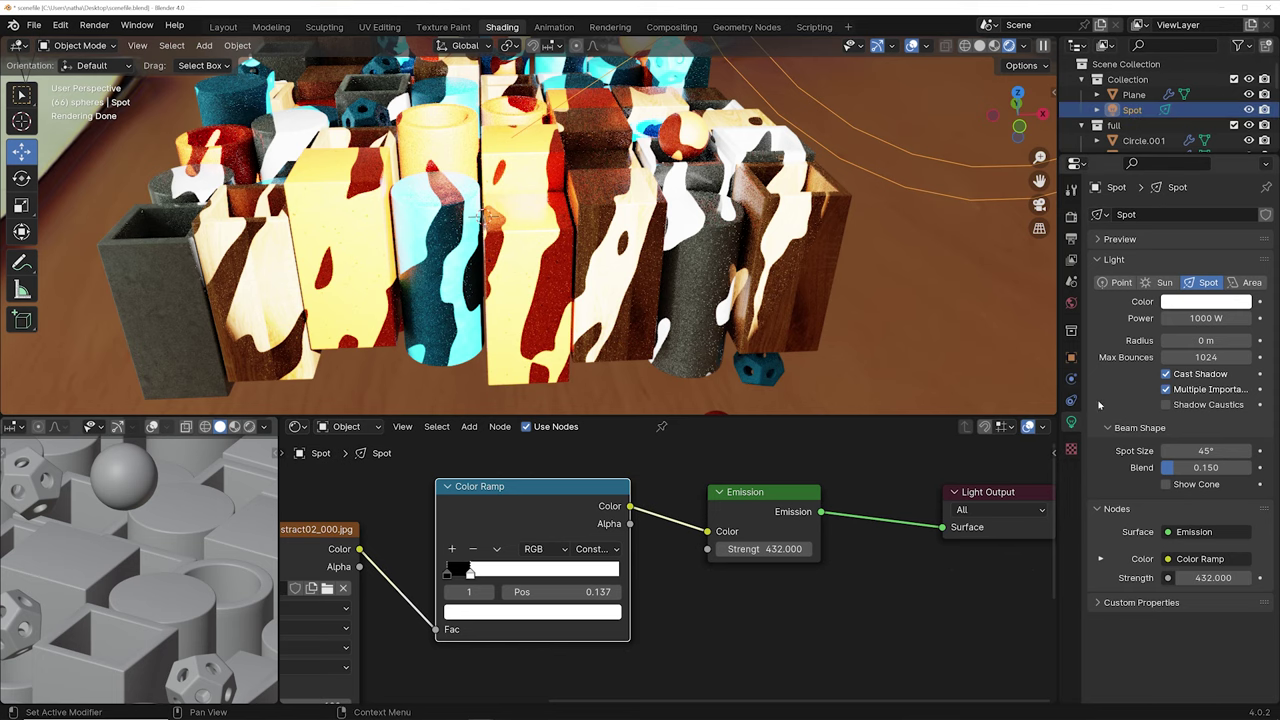
{"action": "left_click_drag", "start_coordinate": [1205, 340], "coordinate": [1235, 340]}
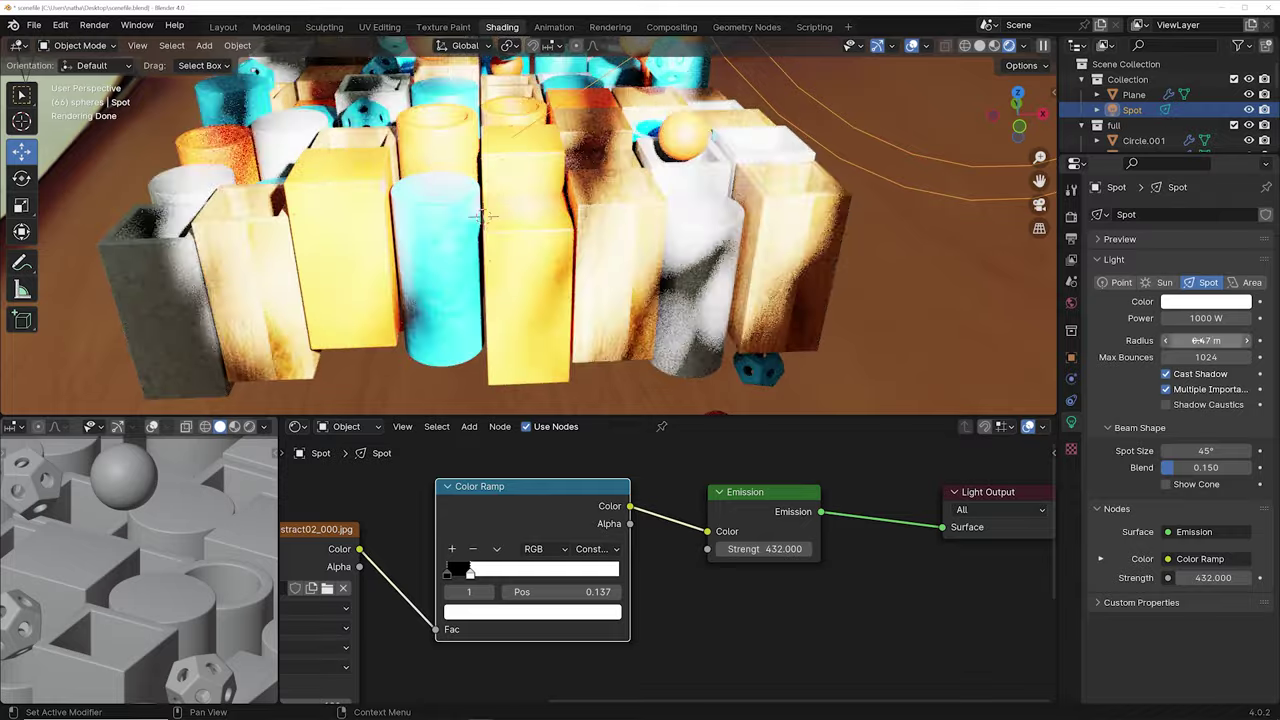
{"action": "middle_click_drag", "start_coordinate": [494, 214], "coordinate": [494, 296], "text": "shift"}
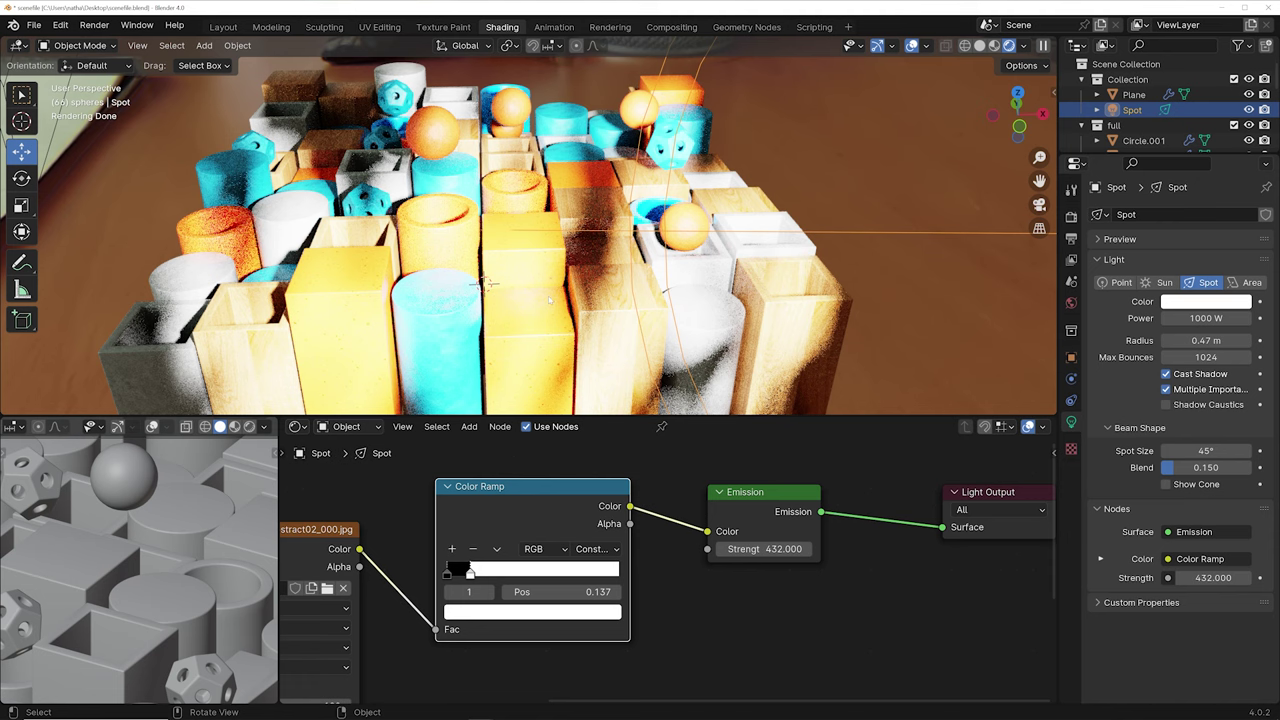
Step: Return to the camera view and set the spot light's Emission strength to 367
{"action": "key", "text": "KP_0"}
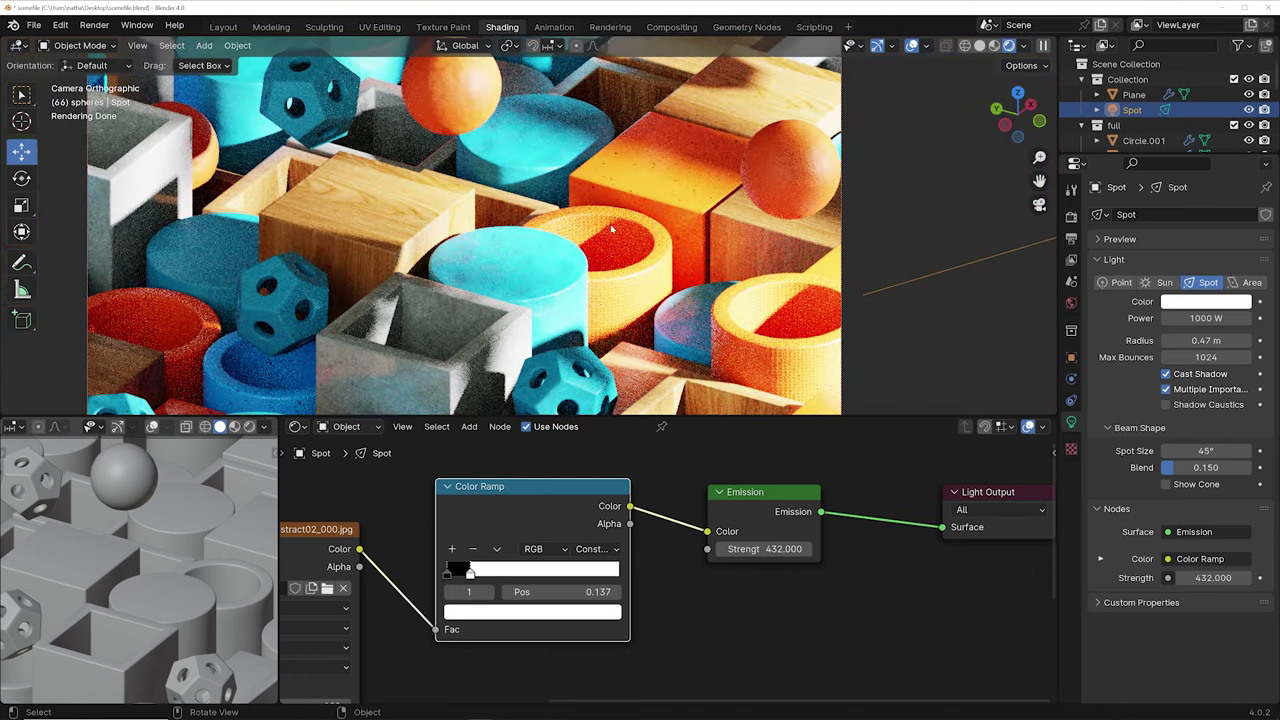
{"action": "scroll", "coordinate": [668, 230], "scroll_direction": "down", "scroll_amount": 3}
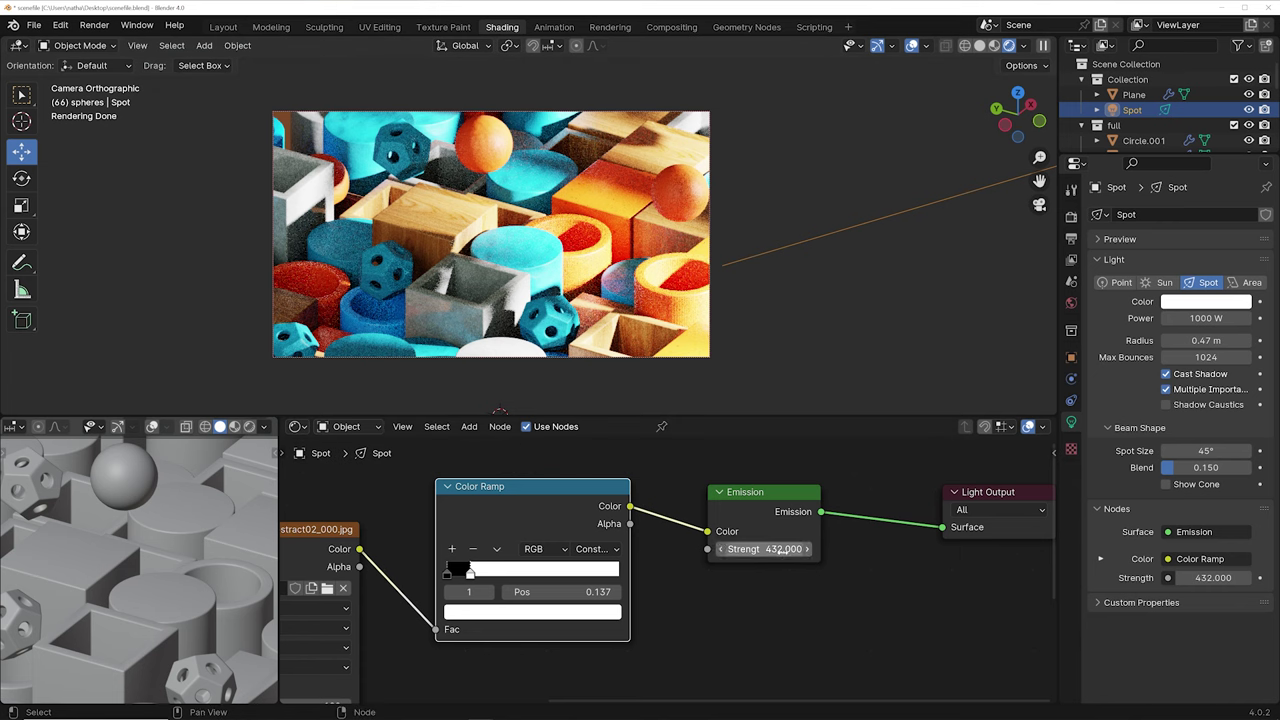
{"action": "left_click_drag", "start_coordinate": [777, 549], "coordinate": [807, 549]}
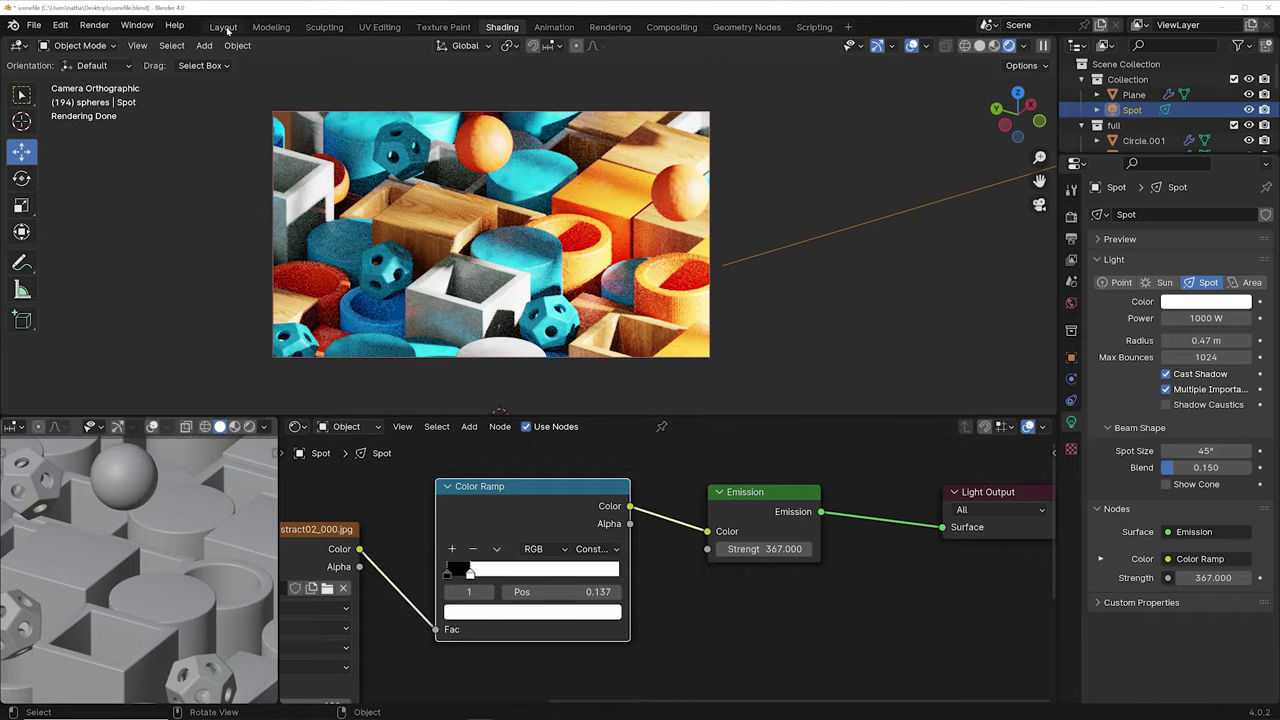
Step: Add an area light to the scene in the Layout workspace
{"action": "left_click", "coordinate": [223, 27]}
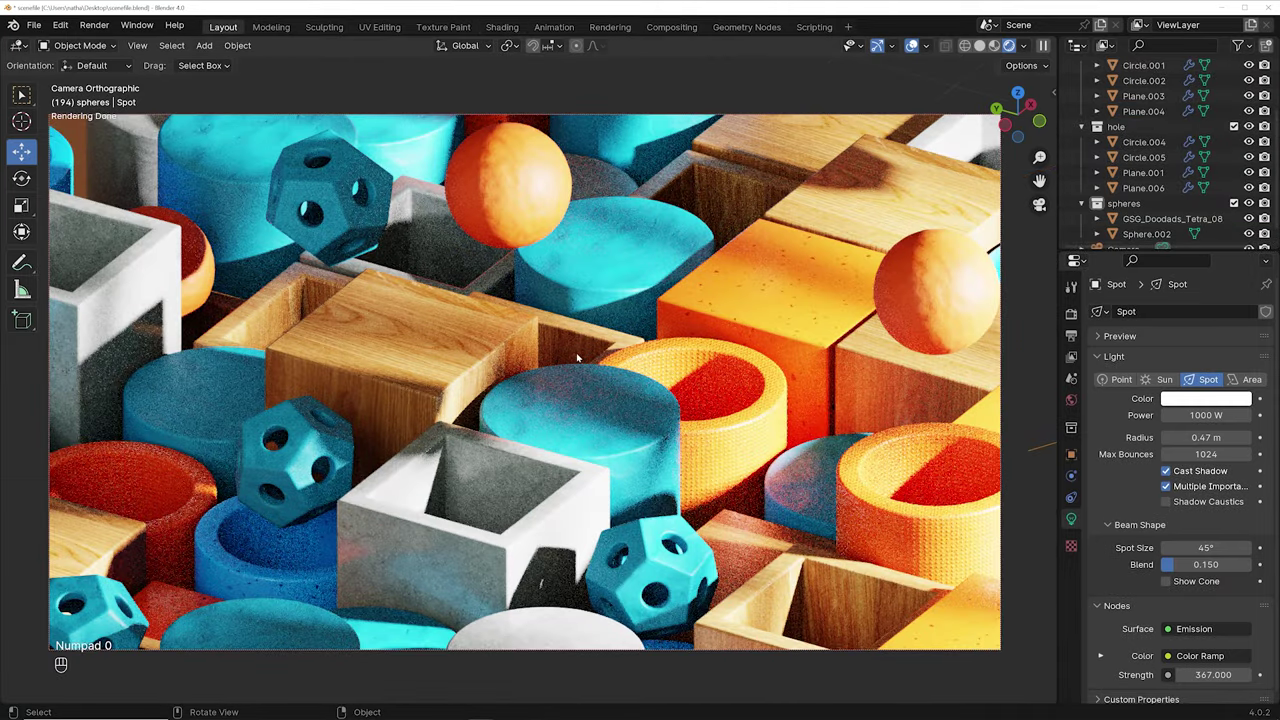
{"action": "middle_click_drag", "start_coordinate": [582, 354], "coordinate": [275, 334]}
{"action": "scroll", "coordinate": [566, 376], "scroll_direction": "down", "scroll_amount": 4}
{"action": "scroll", "coordinate": [566, 376], "scroll_direction": "down", "scroll_amount": 4}
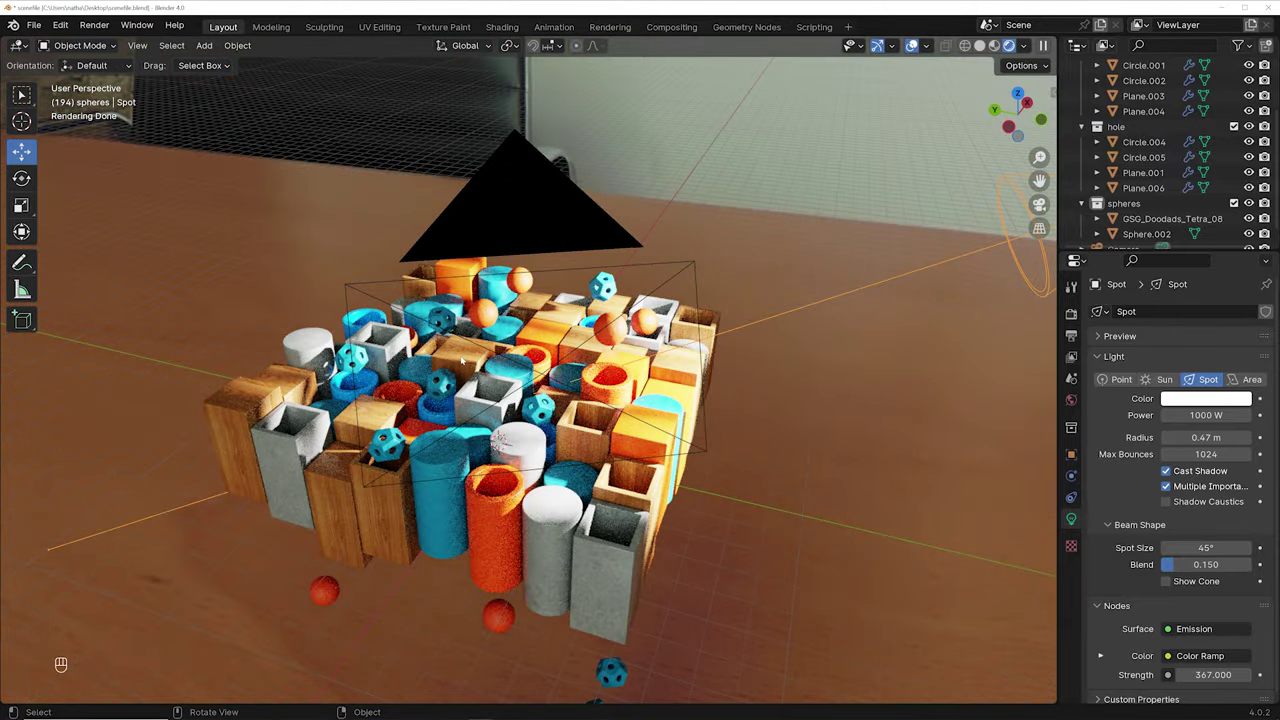
{"action": "key", "text": "shift+a"}
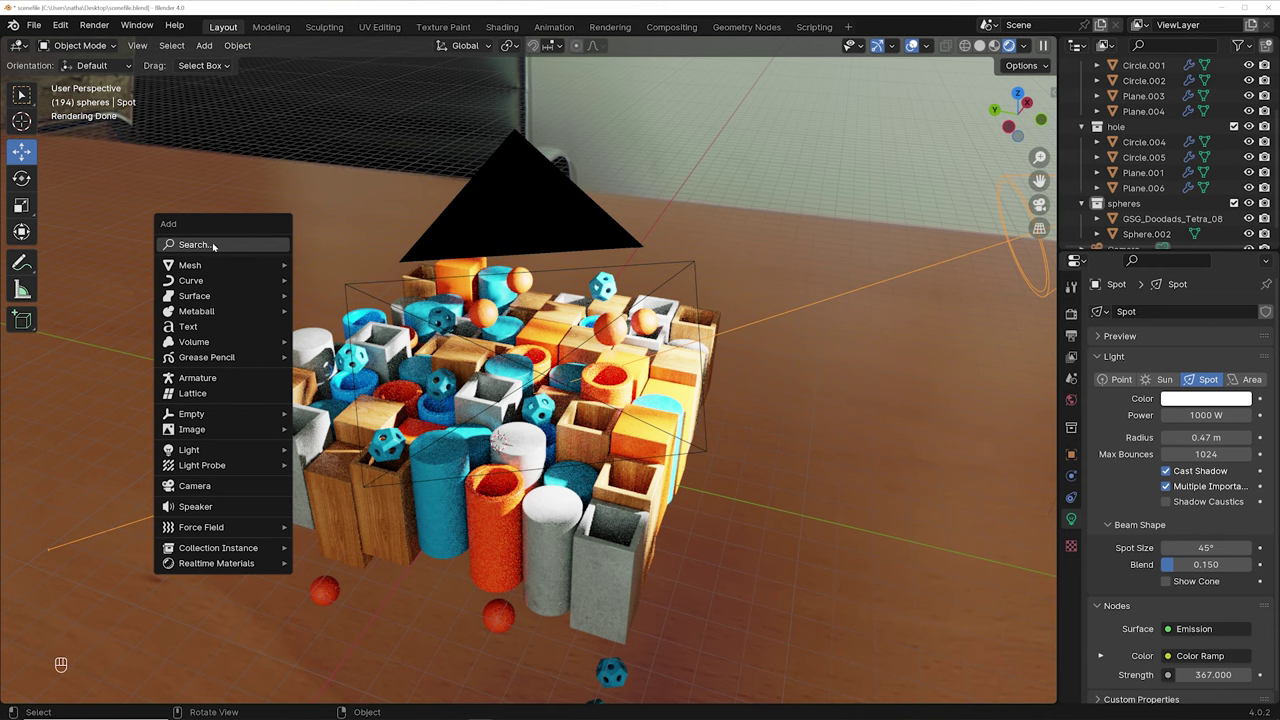
{"action": "mouse_move", "coordinate": [222, 455]}
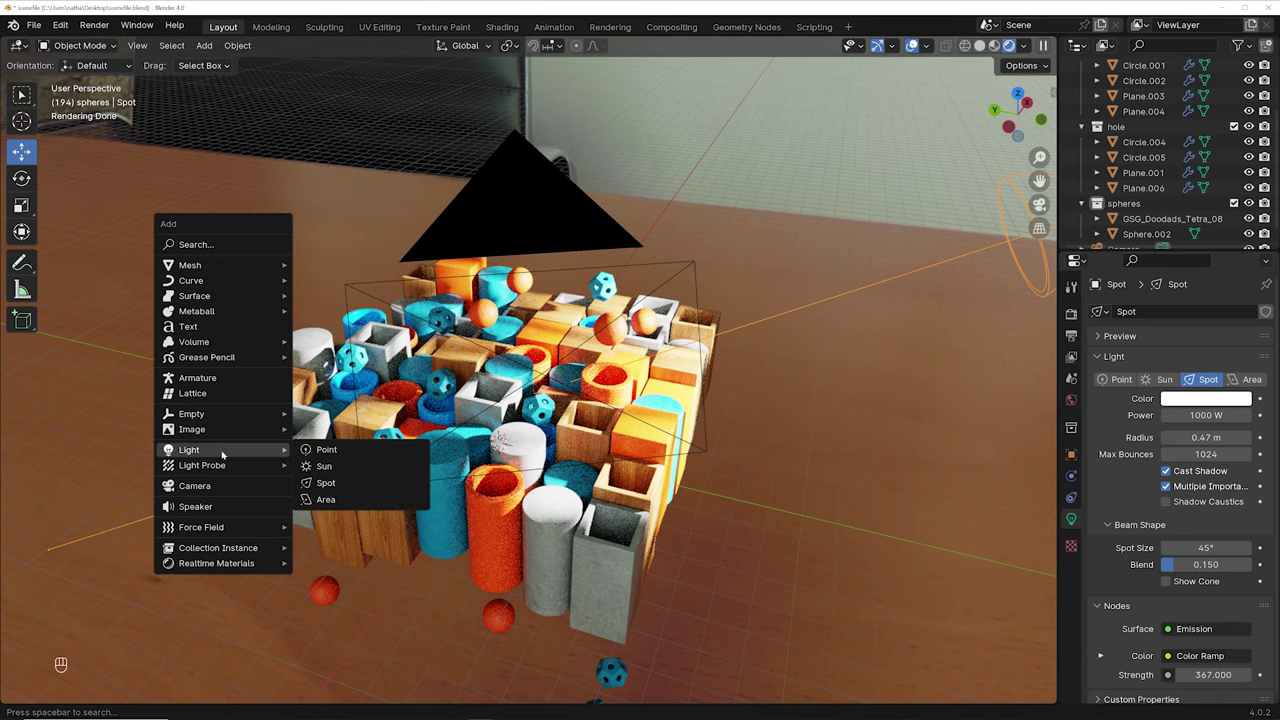
{"action": "left_click", "coordinate": [328, 500]}
Step: Move the area light from the scene's center out to the side of the arrangement, above the shapes
{"action": "middle_click_drag", "start_coordinate": [600, 505], "coordinate": [529, 409]}
{"action": "scroll", "coordinate": [529, 409], "scroll_direction": "down", "scroll_amount": 2}
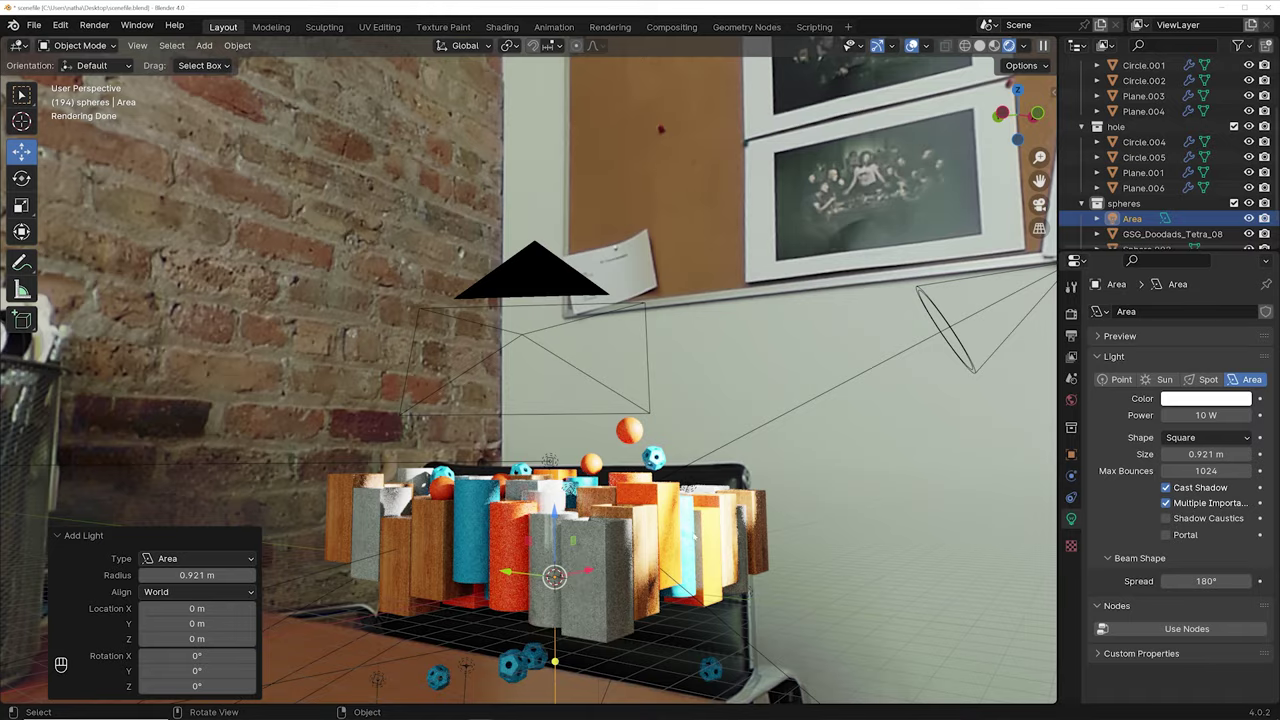
{"action": "key", "text": "g"}
{"action": "left_click", "coordinate": [376, 291]}
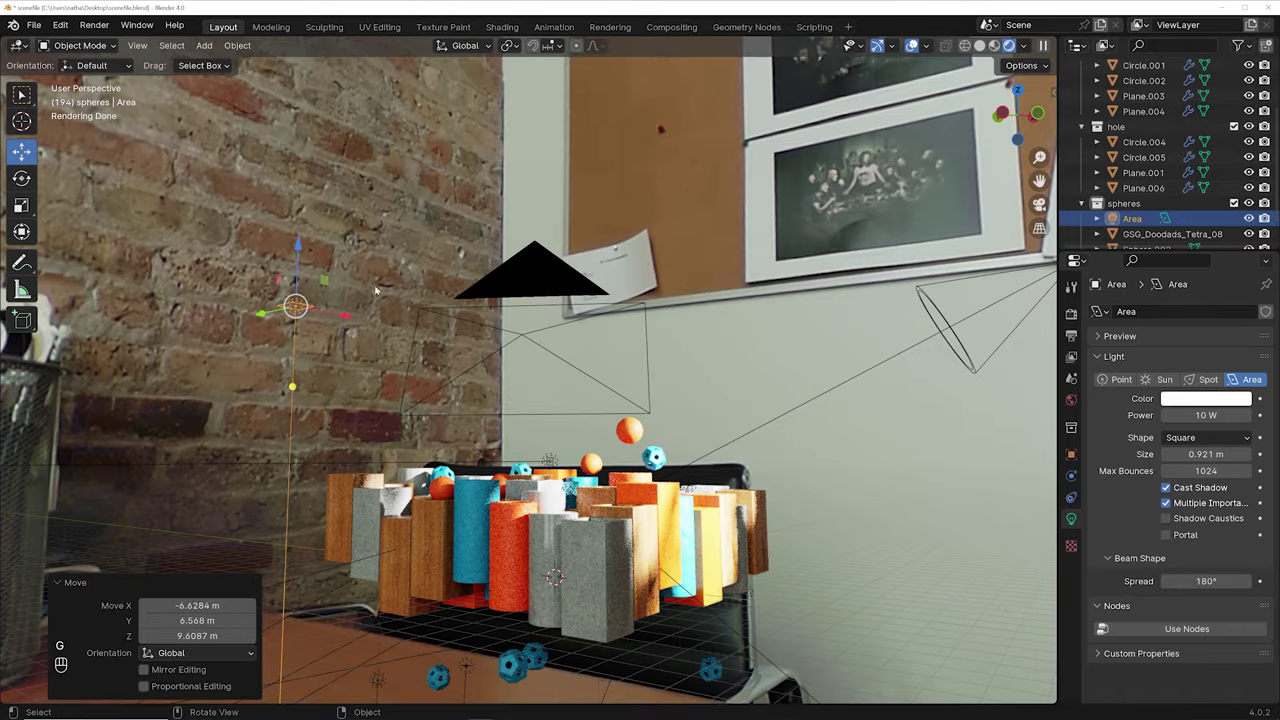
{"action": "middle_click_drag", "start_coordinate": [376, 291], "coordinate": [546, 426]}
{"action": "key", "text": "g"}
{"action": "key", "text": "g"}
Step: Rotate the area light toward the shapes and scale it up by a factor of about 5.94
{"action": "key", "text": "r"}
{"action": "key", "text": "r"}
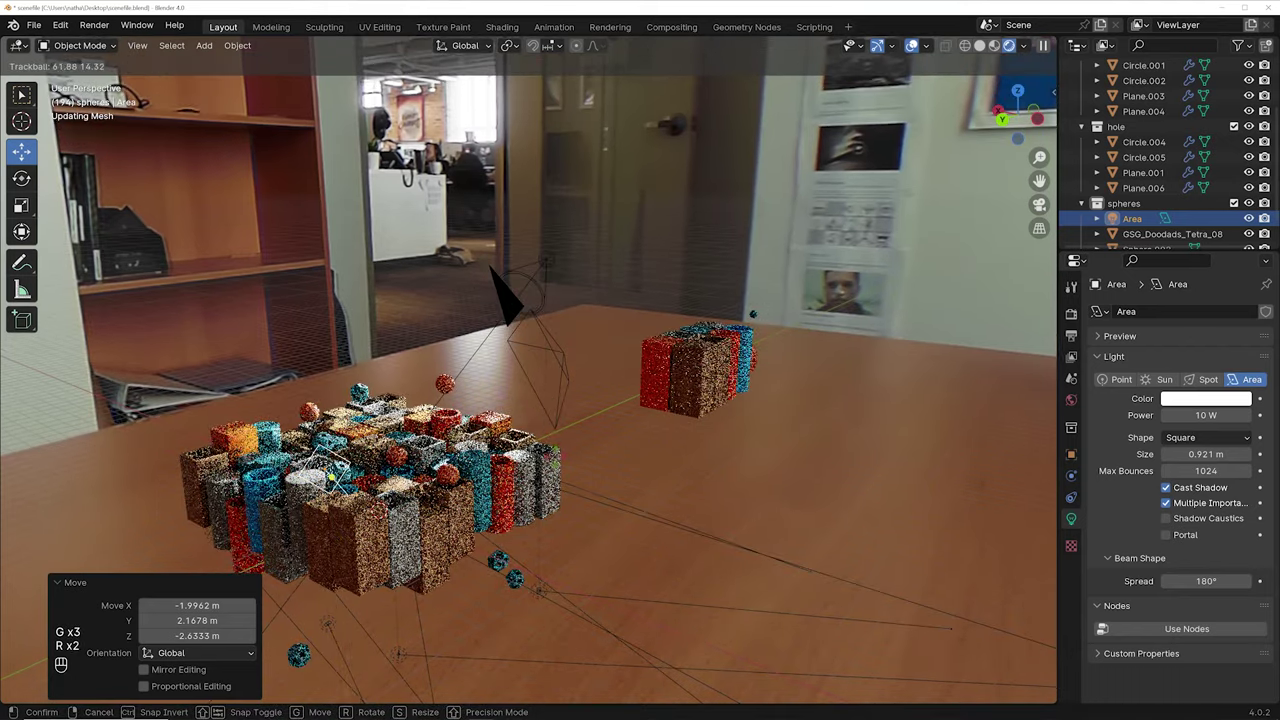
{"action": "left_click", "coordinate": [330, 478]}
{"action": "key", "text": "s"}
{"action": "left_click", "coordinate": [478, 465]}
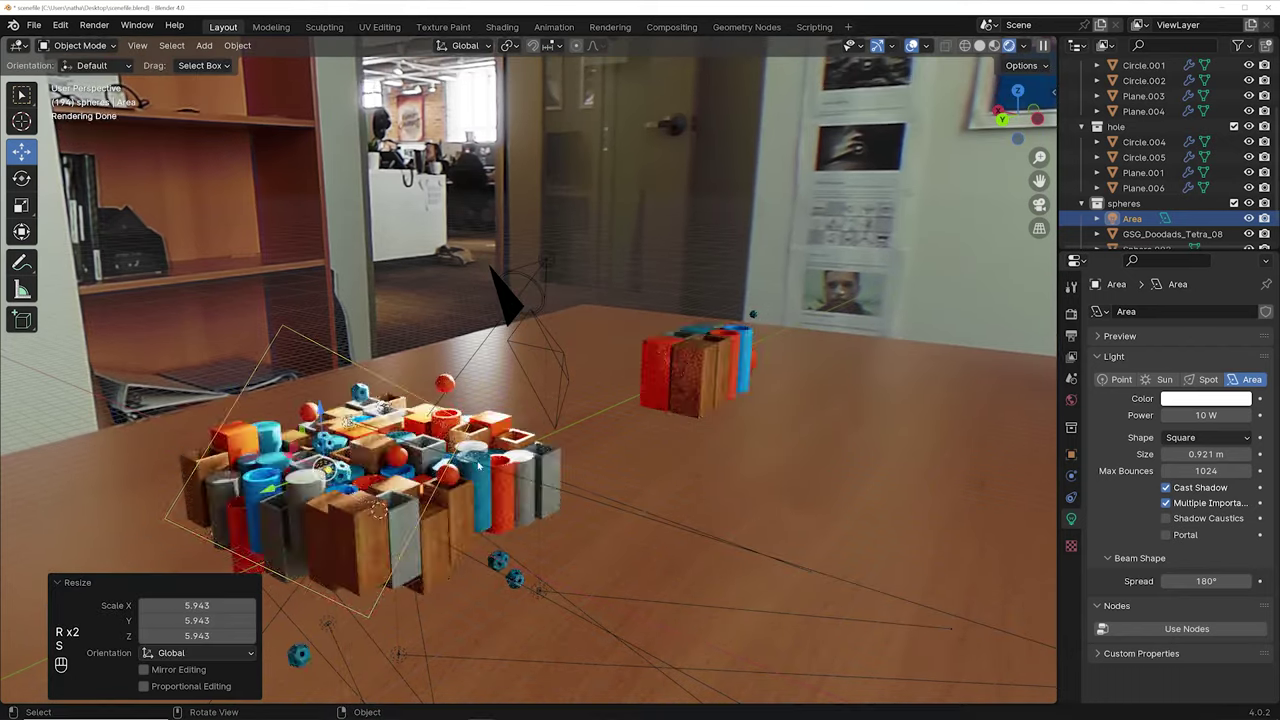
{"action": "middle_click_drag", "start_coordinate": [478, 465], "coordinate": [380, 460]}
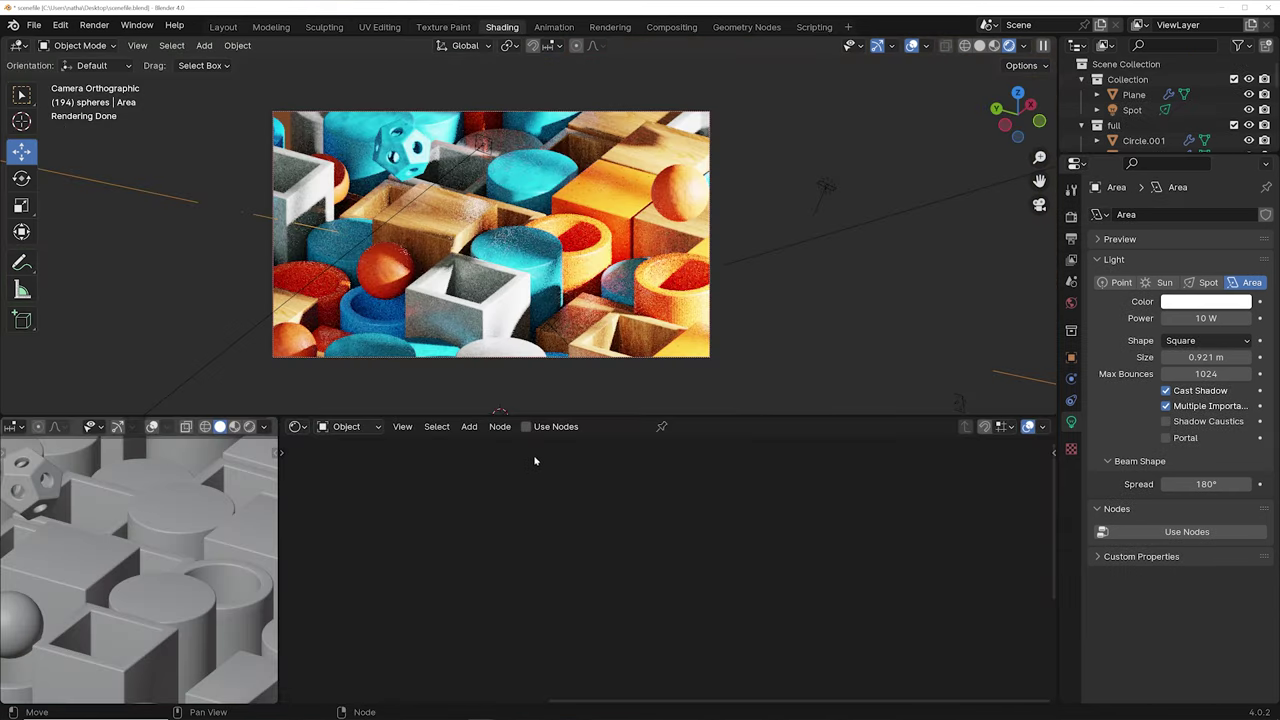
Step: Enable nodes for the area light in the Shading workspace and attach an Image Texture with a Mapping node to its Emission color
{"action": "left_click", "coordinate": [527, 427]}
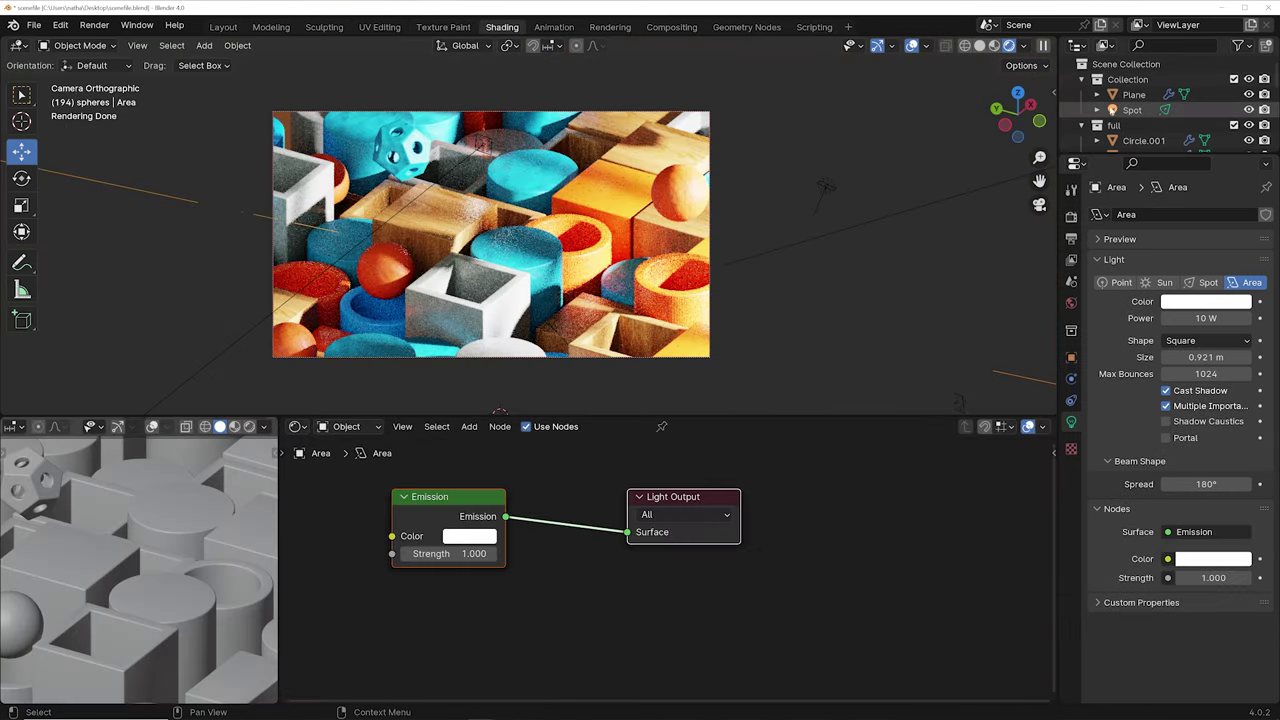
{"action": "scroll", "coordinate": [1112, 110], "scroll_direction": "down", "scroll_amount": 10}
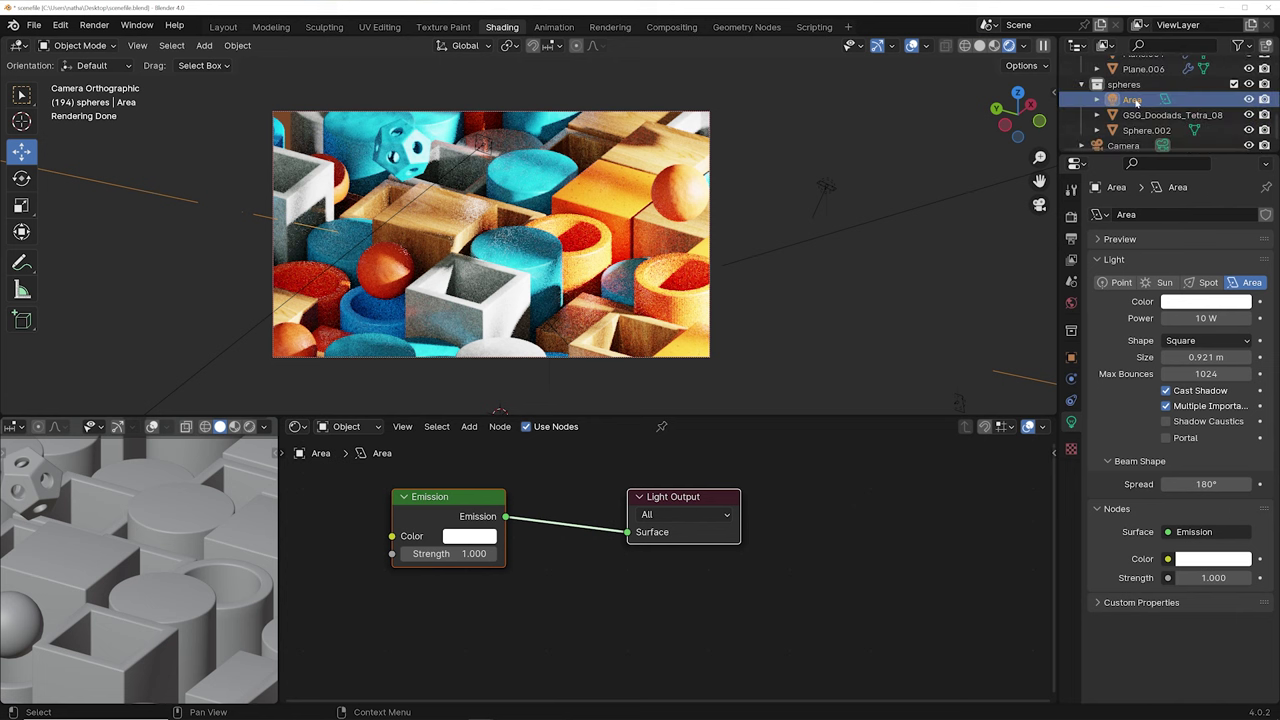
{"action": "middle_click_drag", "start_coordinate": [382, 498], "coordinate": [629, 503]}
{"action": "left_click", "coordinate": [696, 501]}
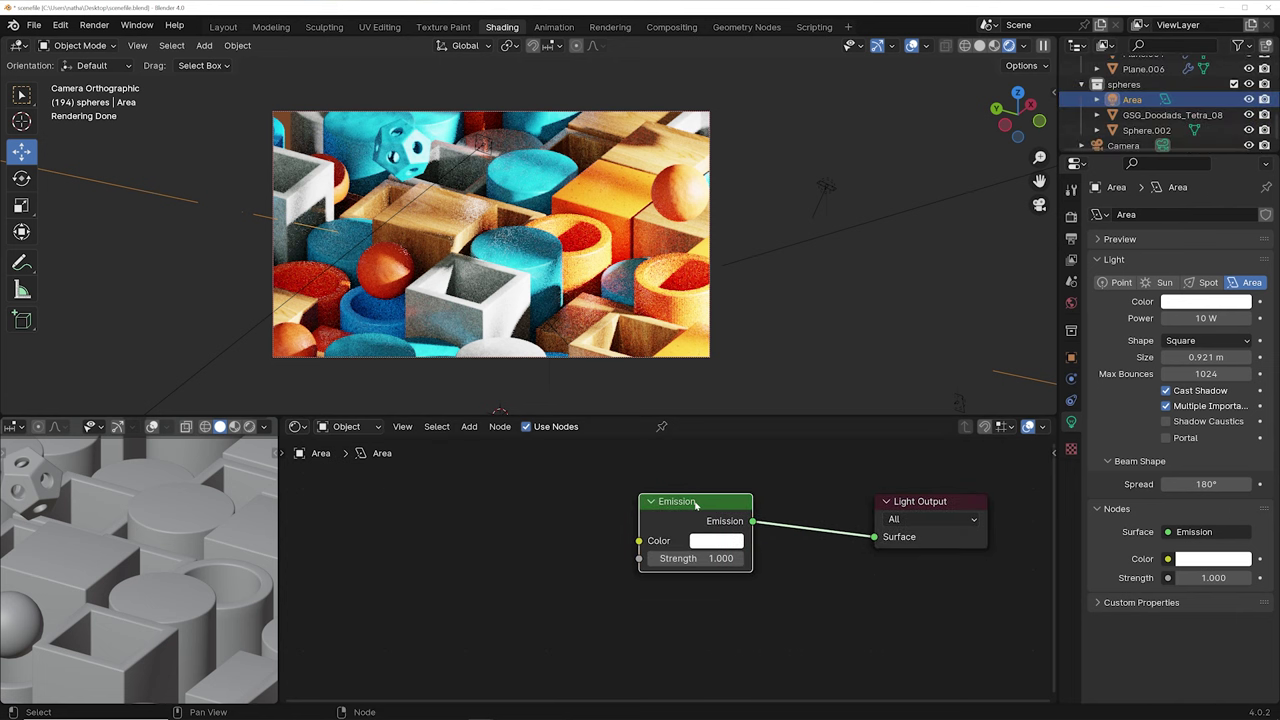
{"action": "key", "text": "ctrl+t"}
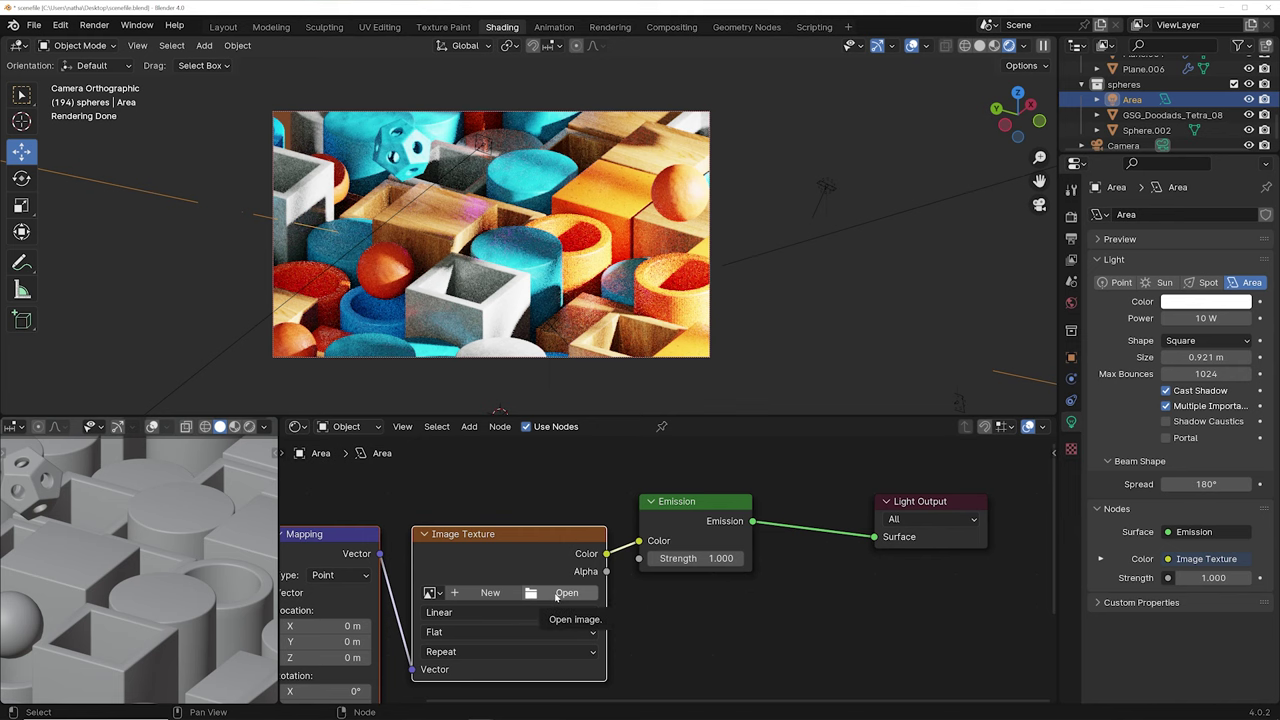
Step: Load GSG_HC010_A028_UmbrellaBack.hdr into the area light's Image Texture node
{"action": "left_click", "coordinate": [556, 594]}
{"action": "left_click", "coordinate": [577, 255]}
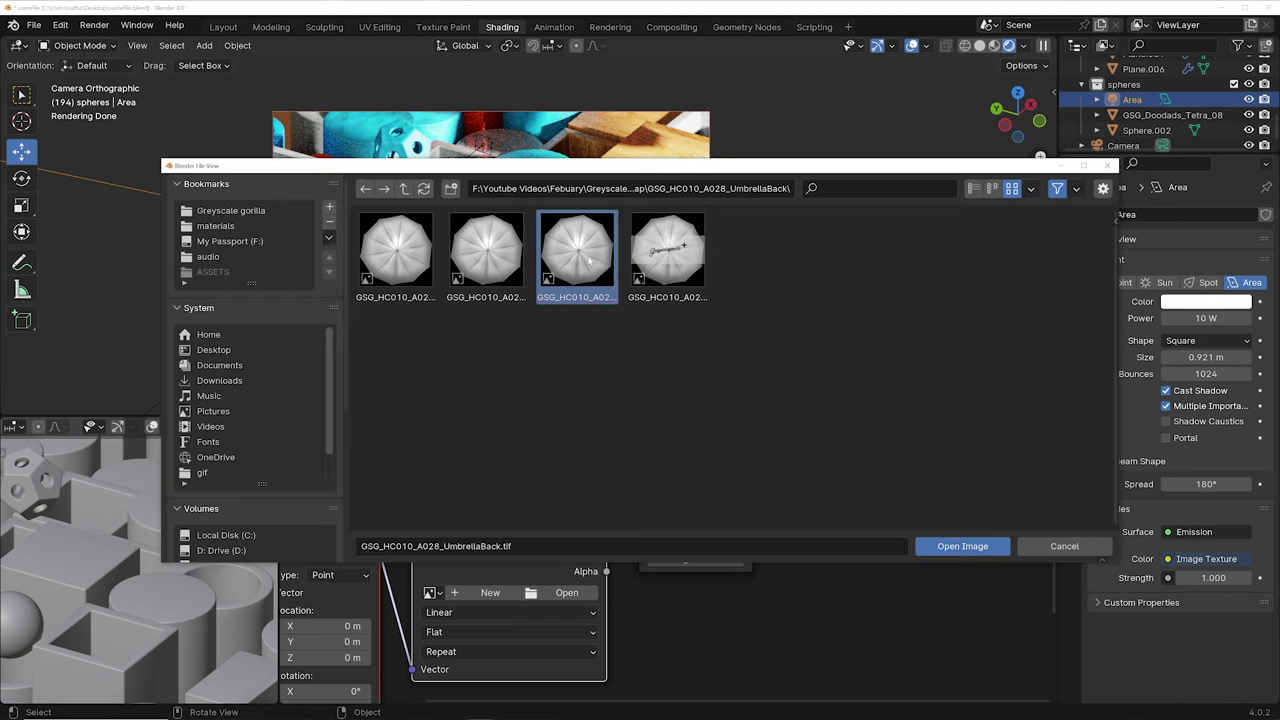
{"action": "left_click", "coordinate": [485, 262]}
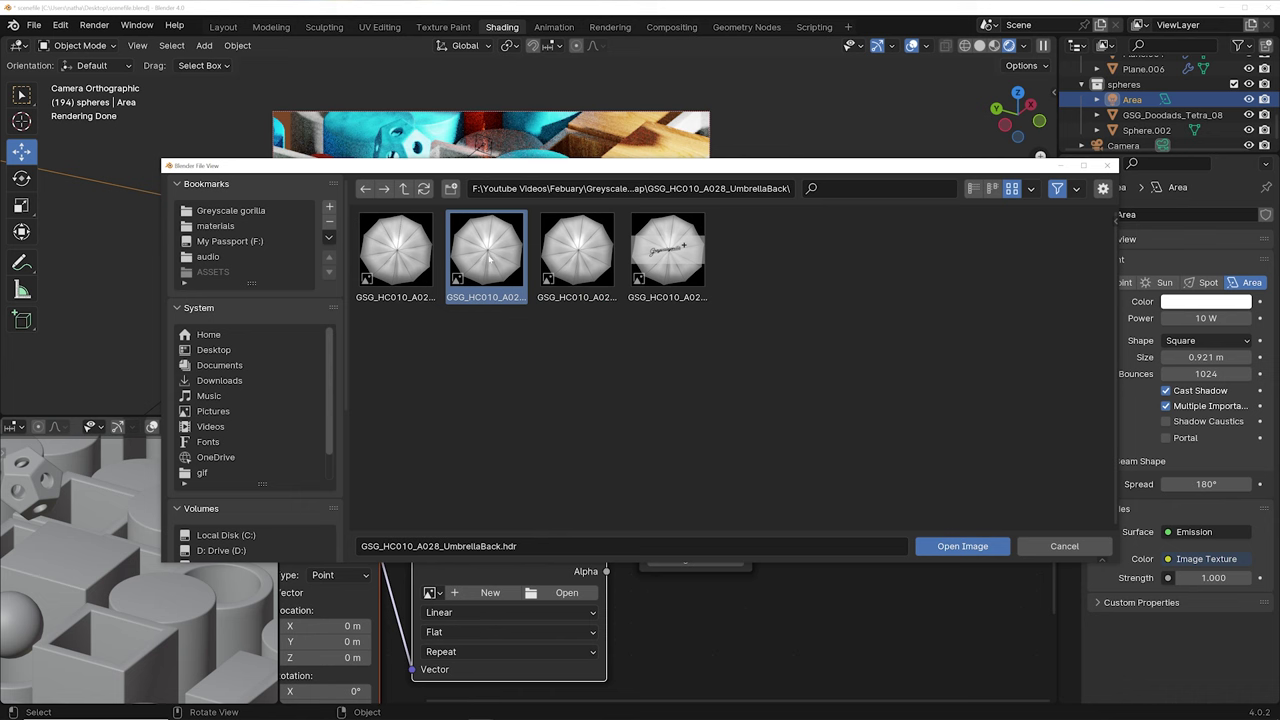
{"action": "double_click", "coordinate": [489, 258]}
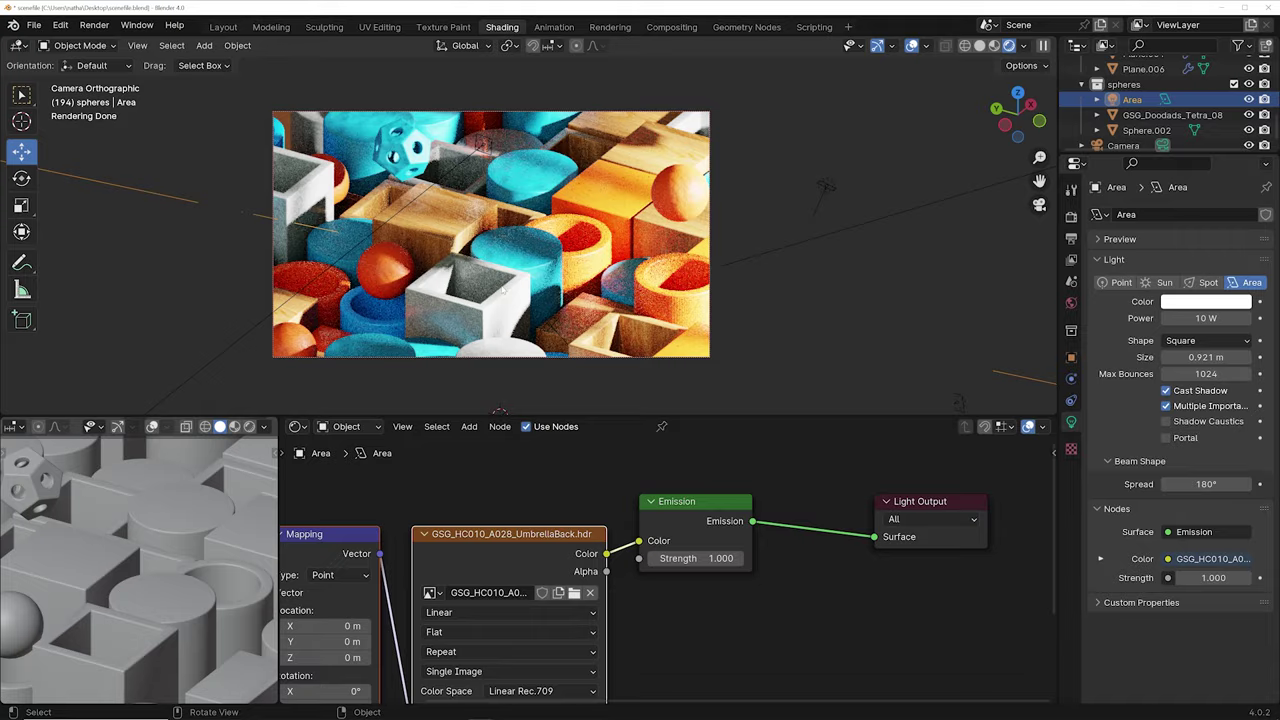
Step: Raise the area light's Emission strength to about 40.4 and judge the effect through the camera
{"action": "scroll", "coordinate": [491, 256], "scroll_direction": "up", "scroll_amount": 3}
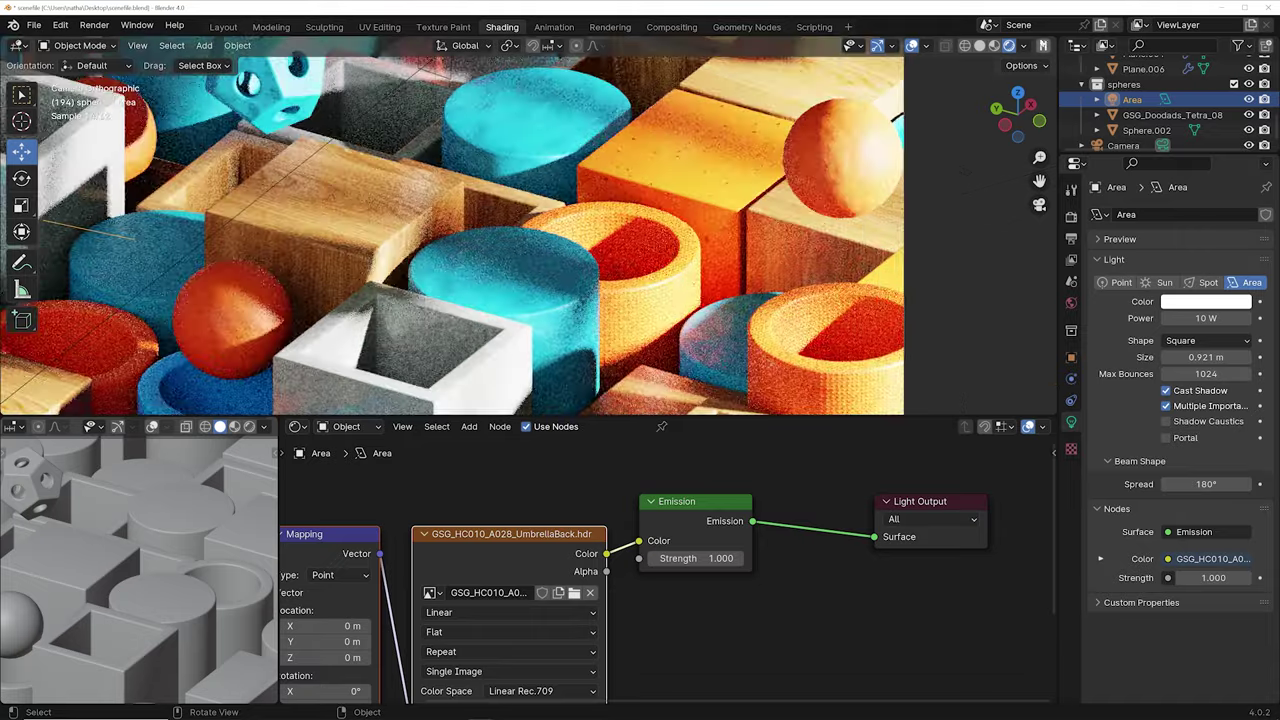
{"action": "middle_click_drag", "start_coordinate": [571, 283], "coordinate": [568, 106]}
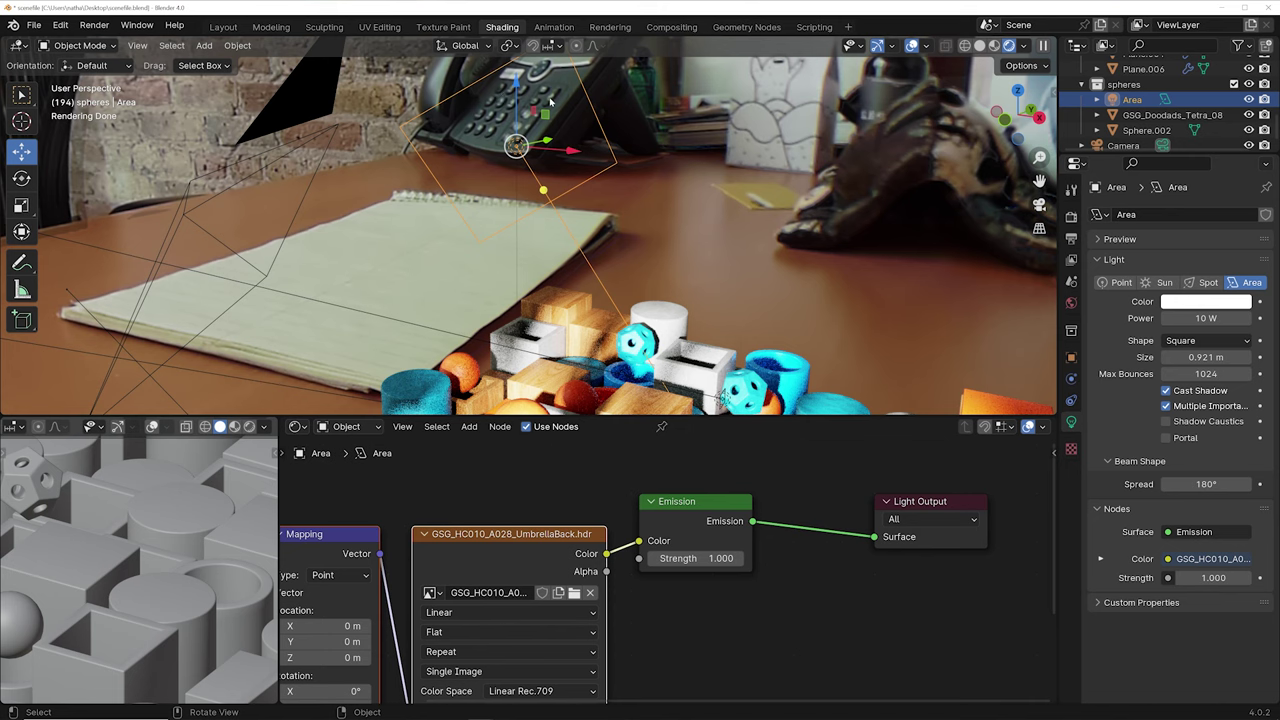
{"action": "mouse_move", "coordinate": [577, 174]}
{"action": "middle_mouse_down"}
{"action": "mouse_move", "coordinate": [503, 274]}
{"action": "mouse_move", "coordinate": [375, 255]}
{"action": "middle_mouse_up"}
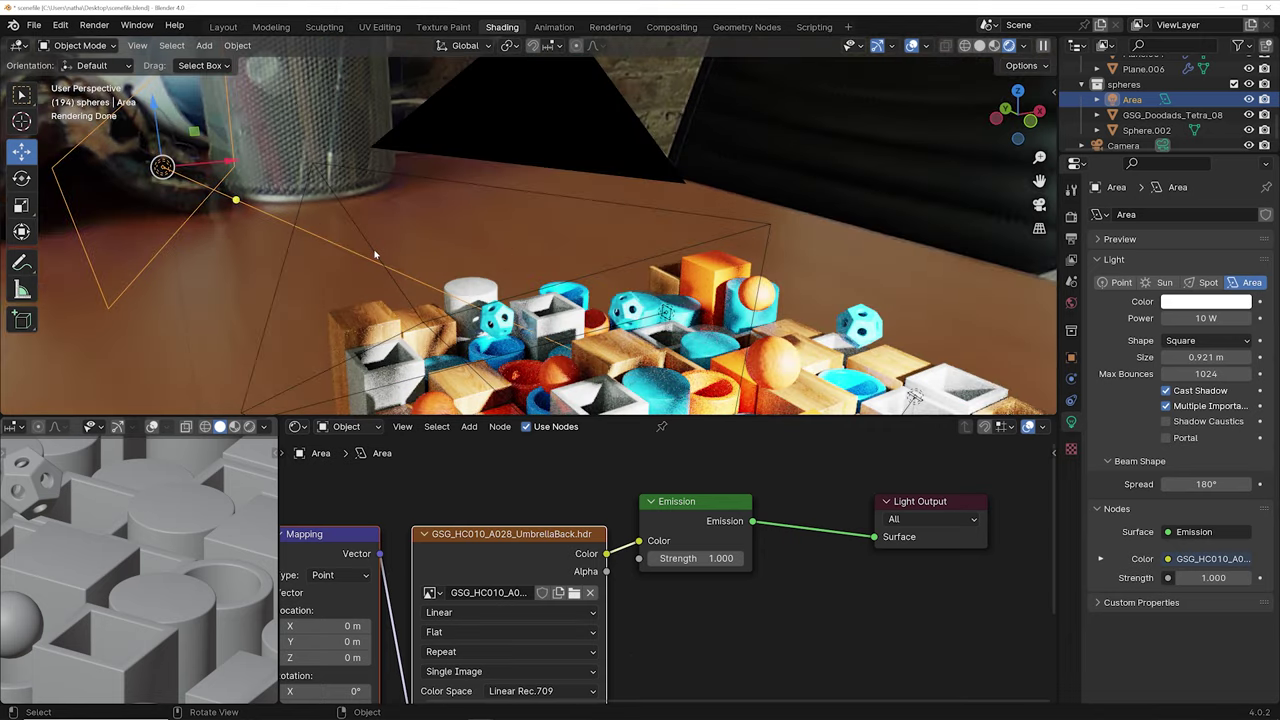
{"action": "middle_click_drag", "start_coordinate": [568, 588], "coordinate": [539, 534]}
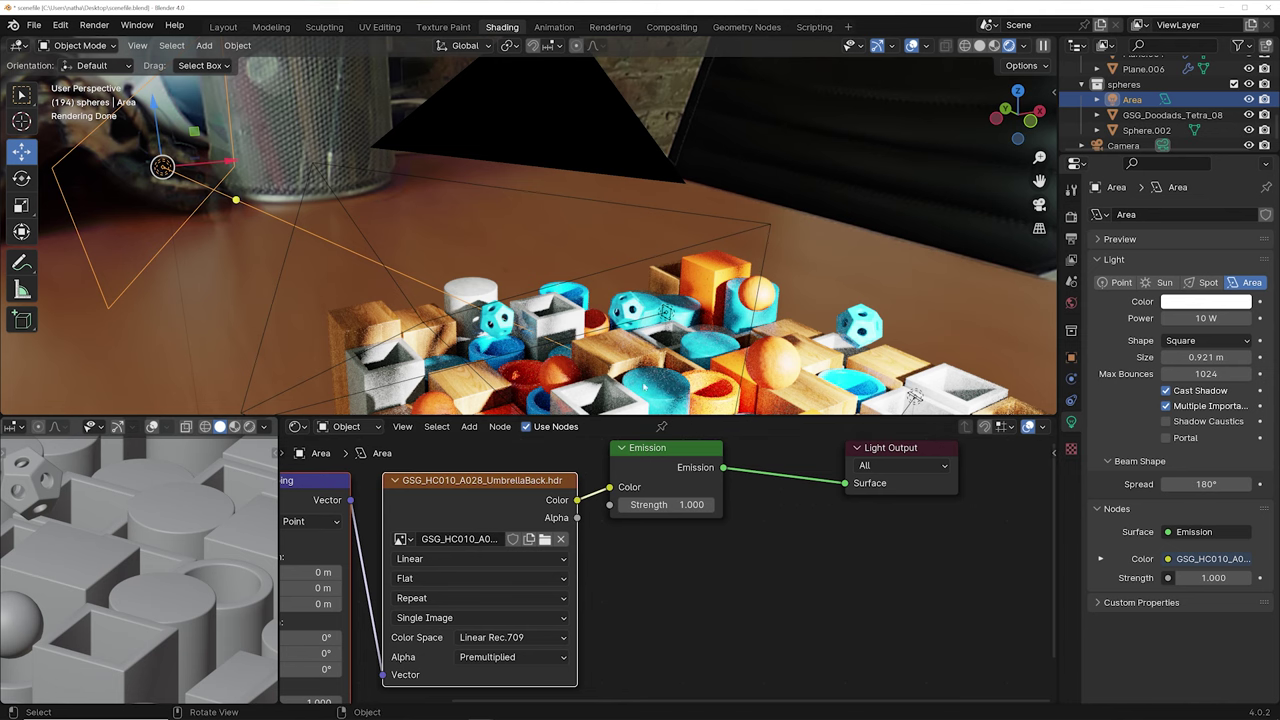
{"action": "key", "text": "KP_0"}
{"action": "scroll", "coordinate": [648, 548], "scroll_direction": "up", "scroll_amount": 3}
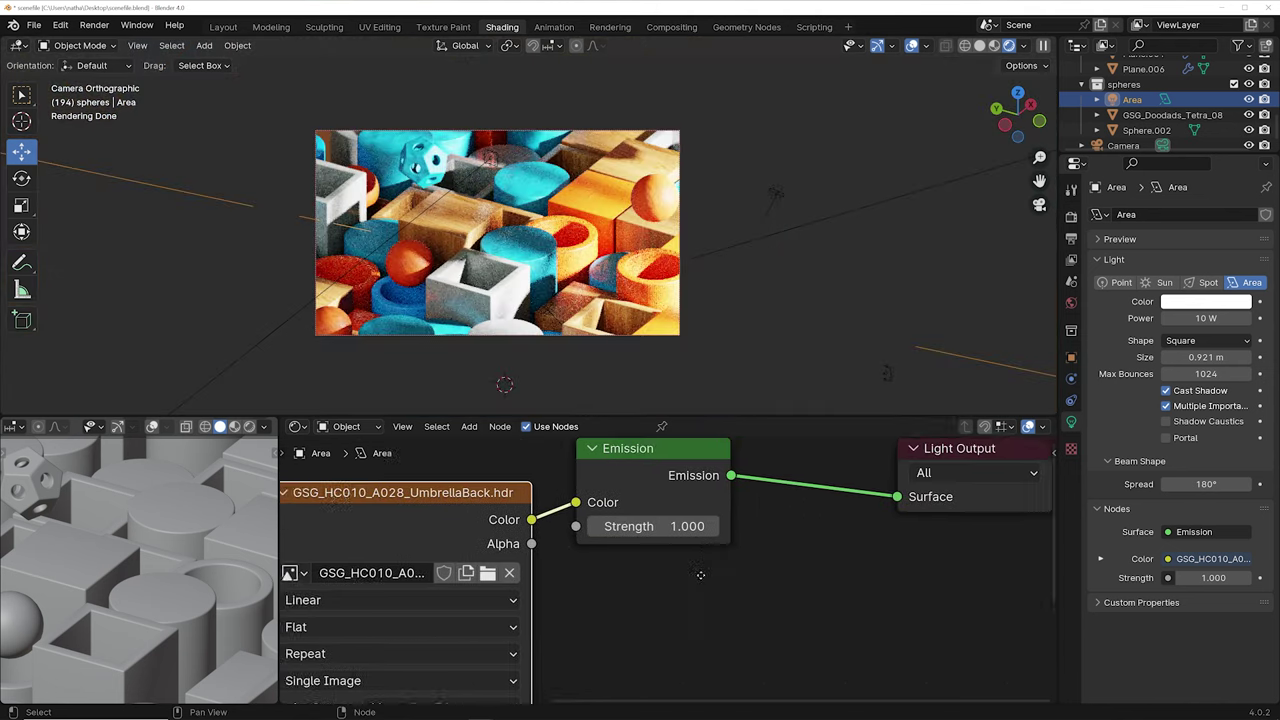
{"action": "left_click_drag", "start_coordinate": [648, 548], "coordinate": [708, 548]}
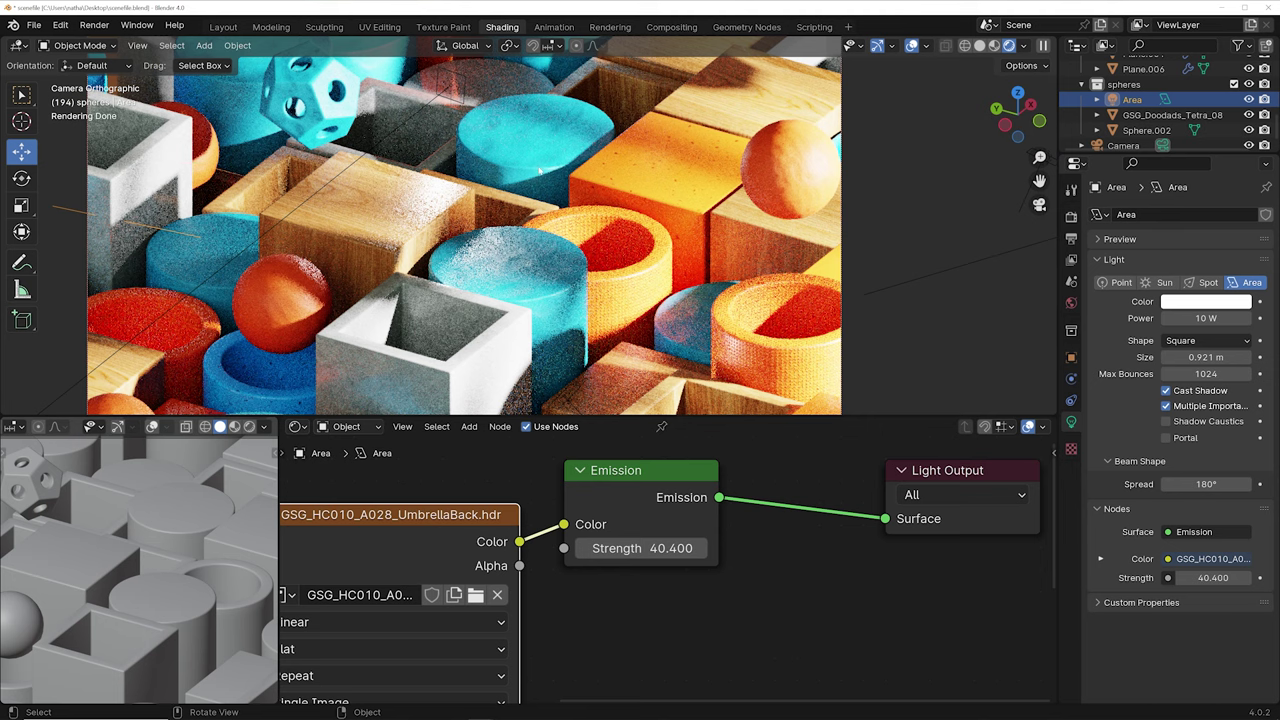
Step: Move the area light out of the spheres collection into the Scene Collection
{"action": "key", "text": "m"}
{"action": "left_click", "coordinate": [484, 195]}
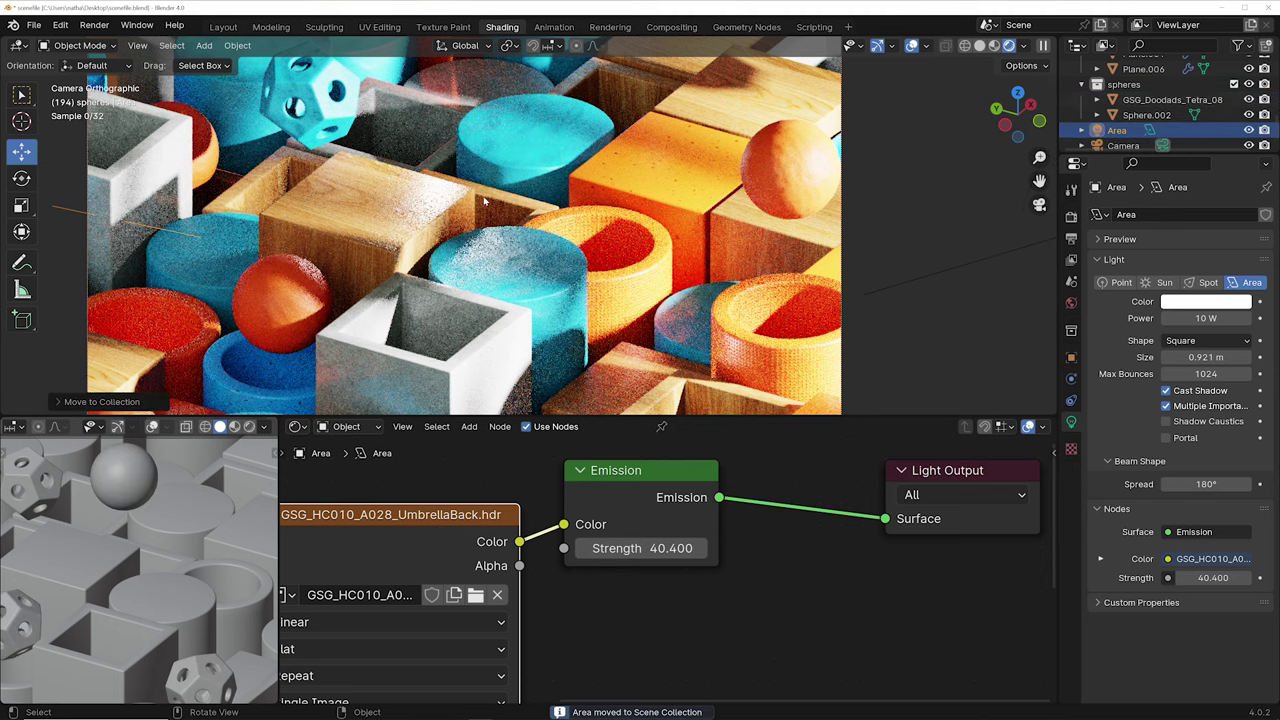
{"action": "scroll", "coordinate": [511, 336], "scroll_direction": "down", "scroll_amount": 5}
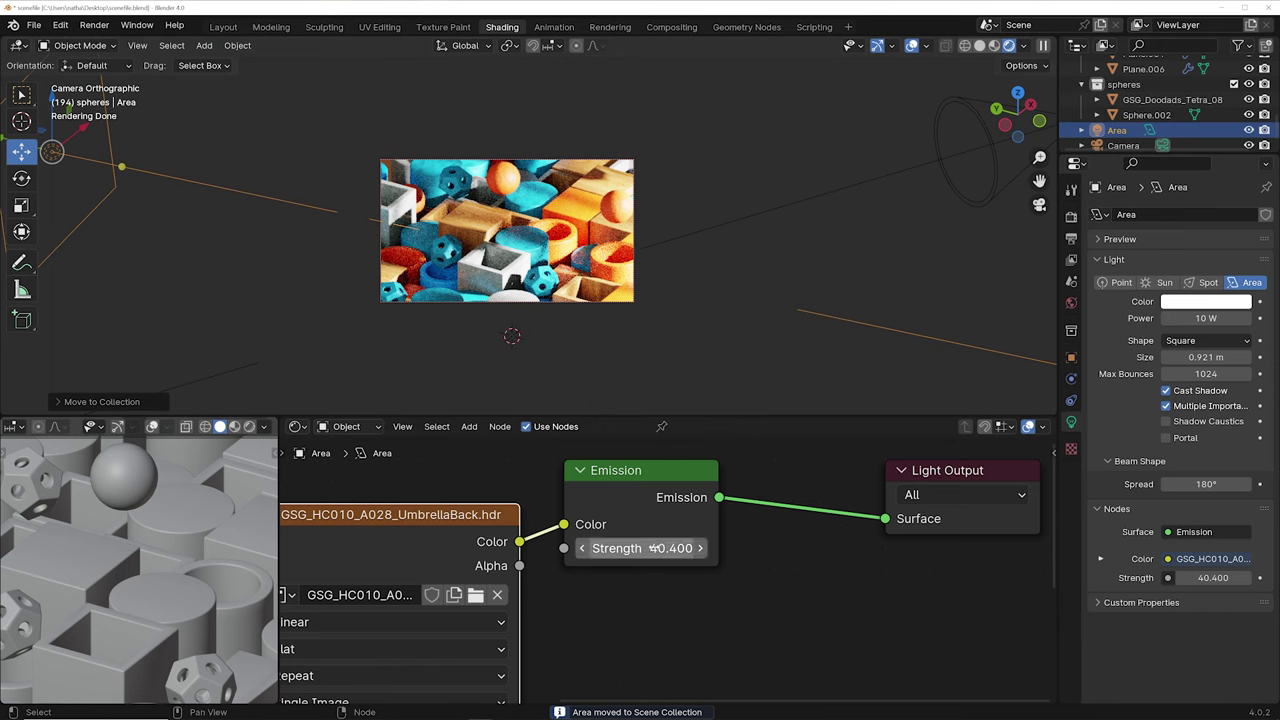
Step: Try an Emission strength of about 1491.7 on the area light, and compare it with a strength of 0
{"action": "left_click_drag", "start_coordinate": [642, 548], "coordinate": [705, 548]}
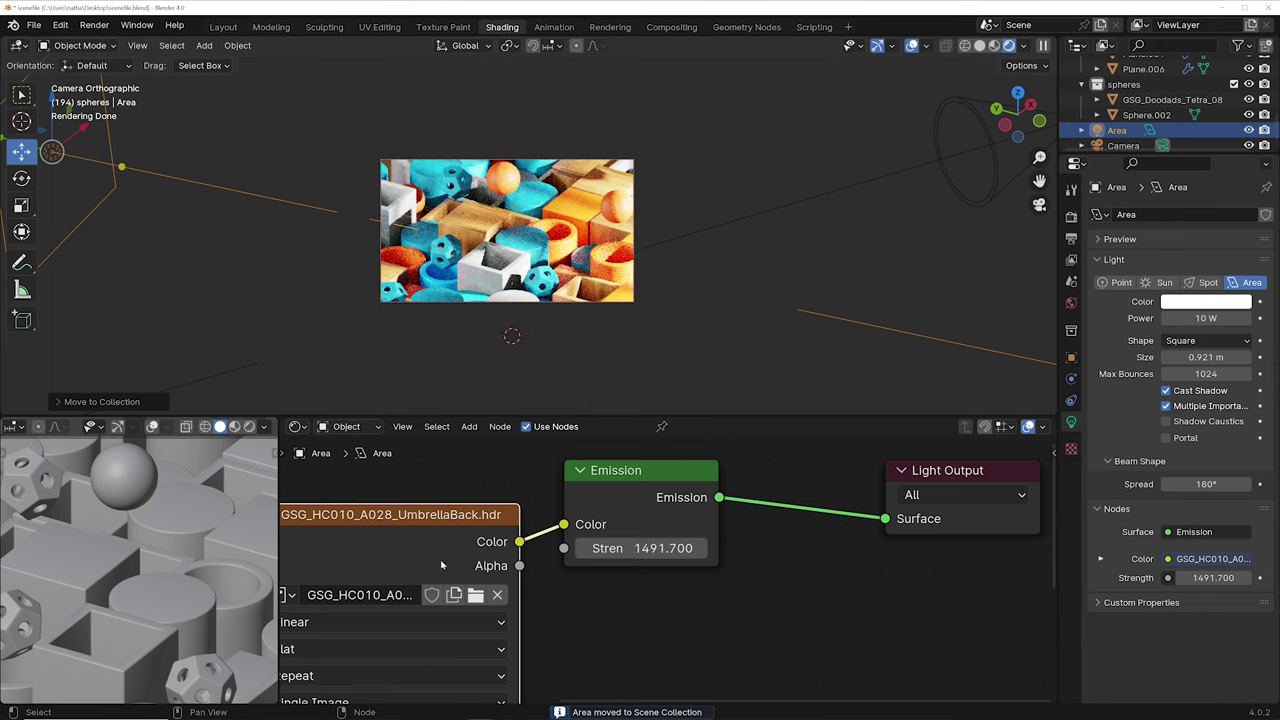
{"action": "scroll", "coordinate": [498, 272], "scroll_direction": "up", "scroll_amount": 5}
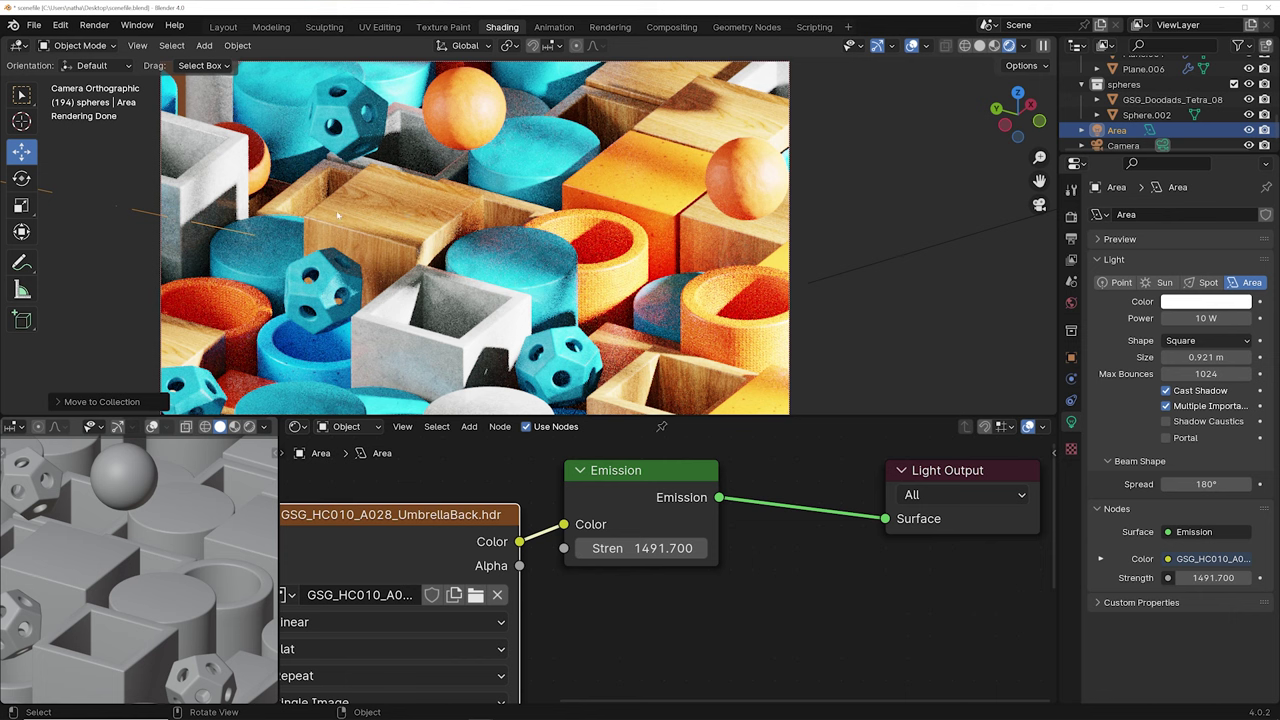
{"action": "left_click", "coordinate": [675, 548]}
{"action": "type", "text": "0"}
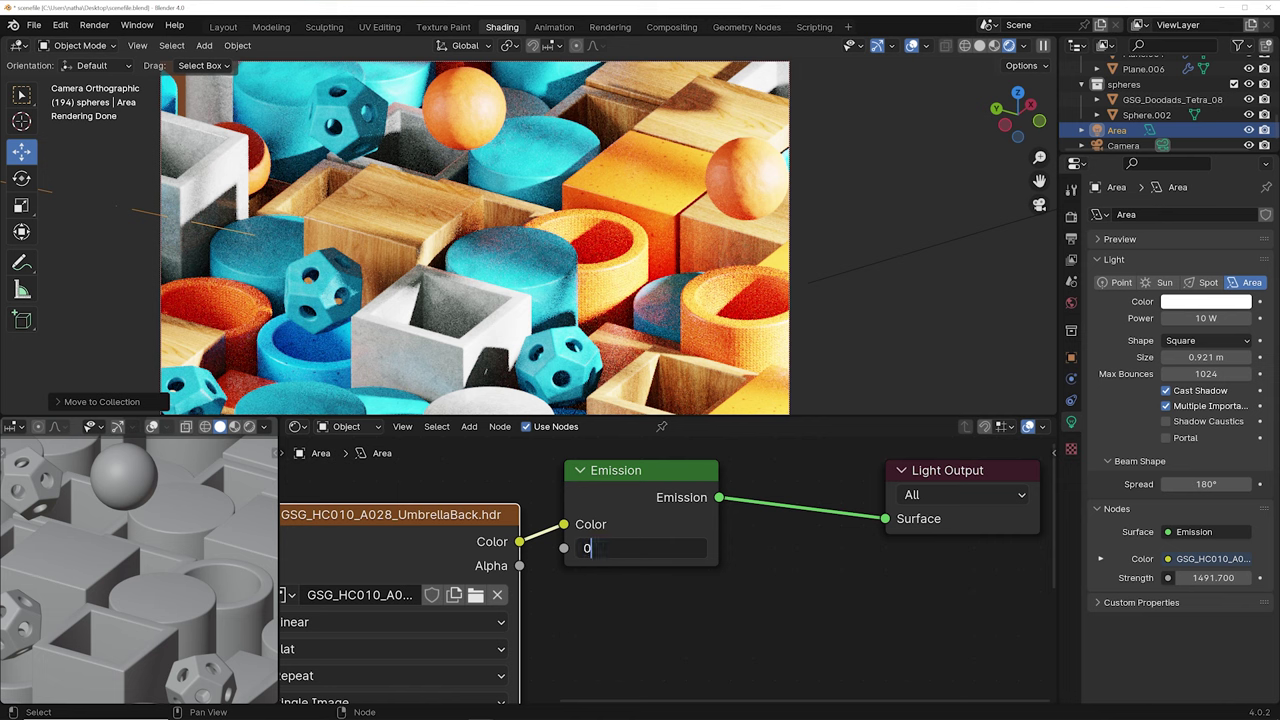
{"action": "key", "text": "Return"}
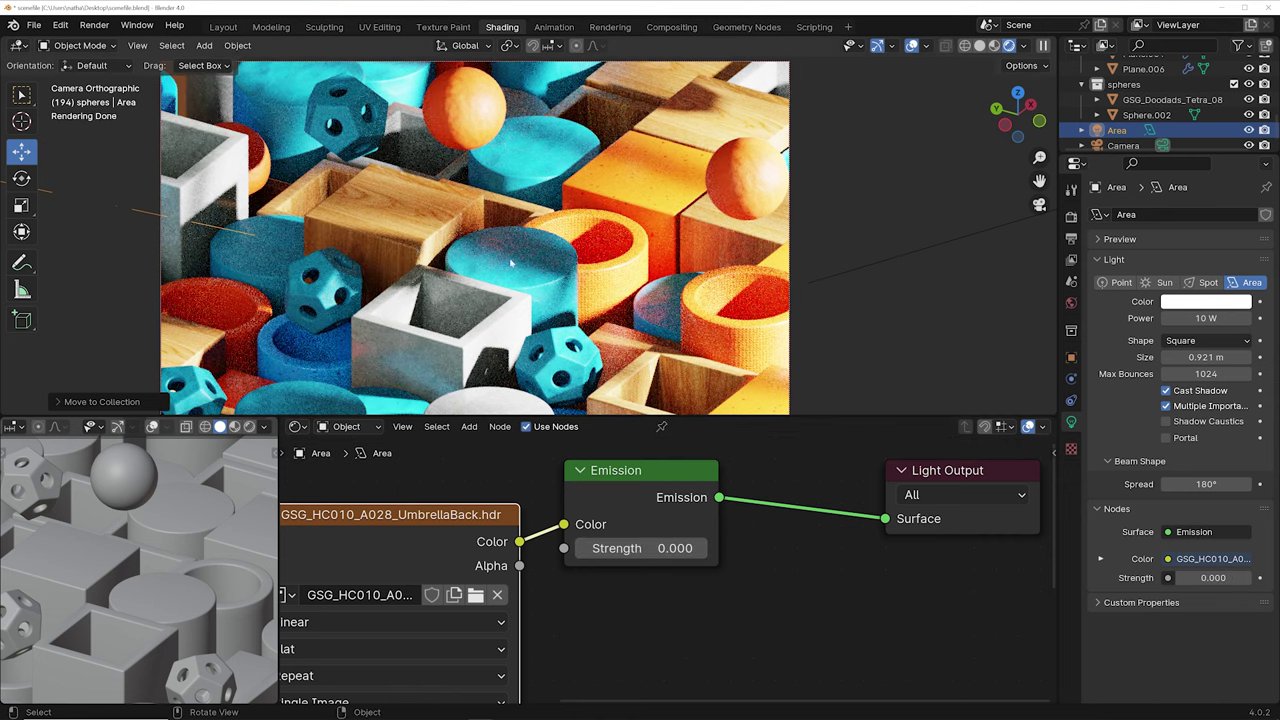
Step: Set the world background's strength to 1.5
{"action": "left_click", "coordinate": [1071, 302]}
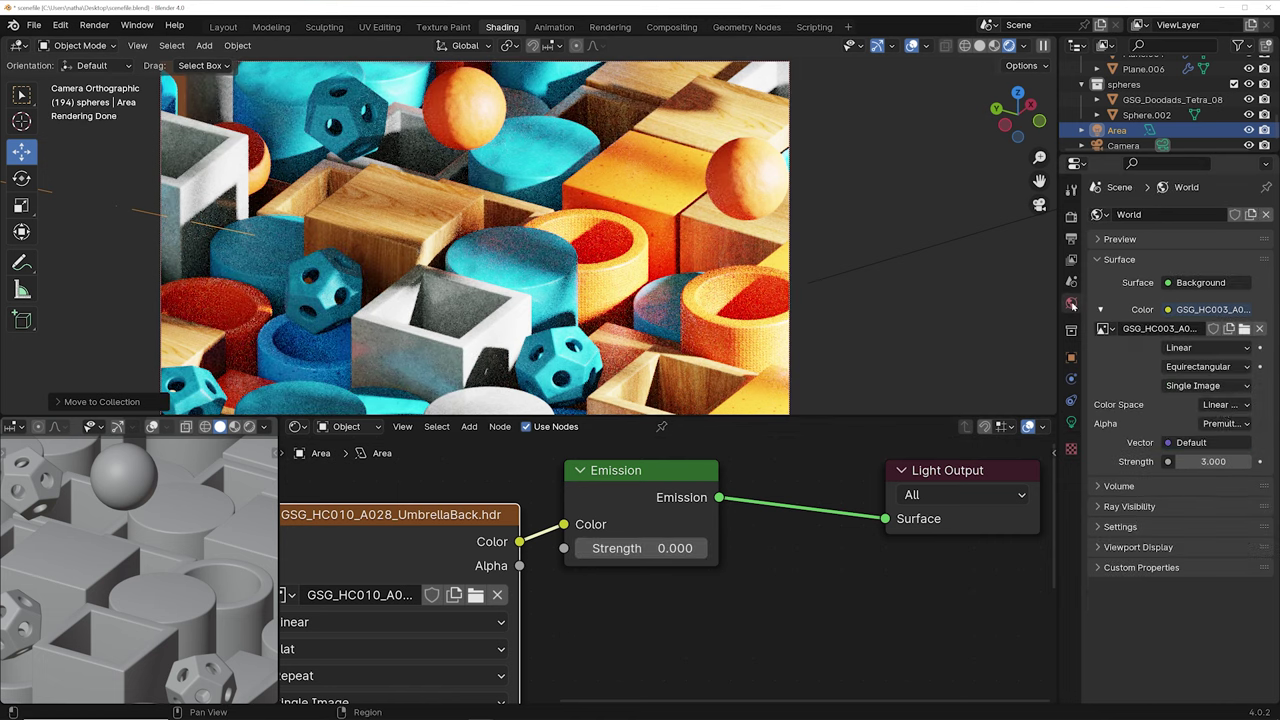
{"action": "left_click", "coordinate": [1212, 459]}
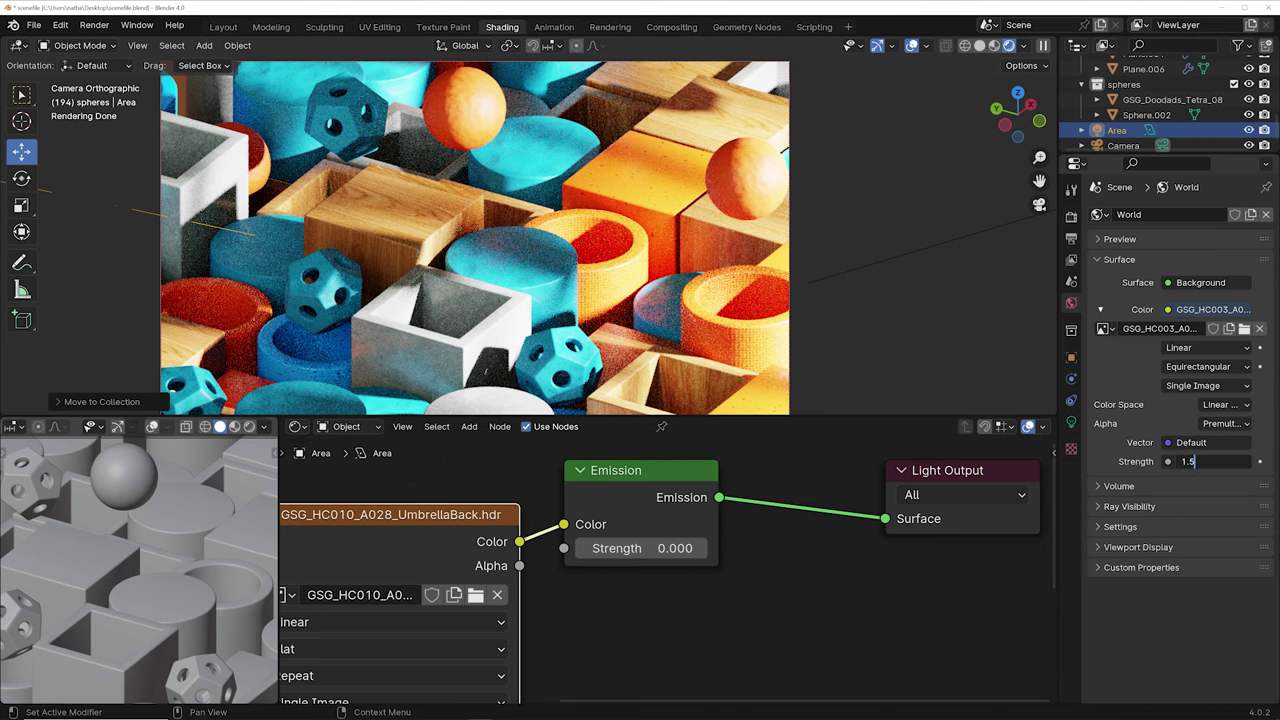
{"action": "type", "text": "1.5"}
{"action": "key", "text": "Return"}
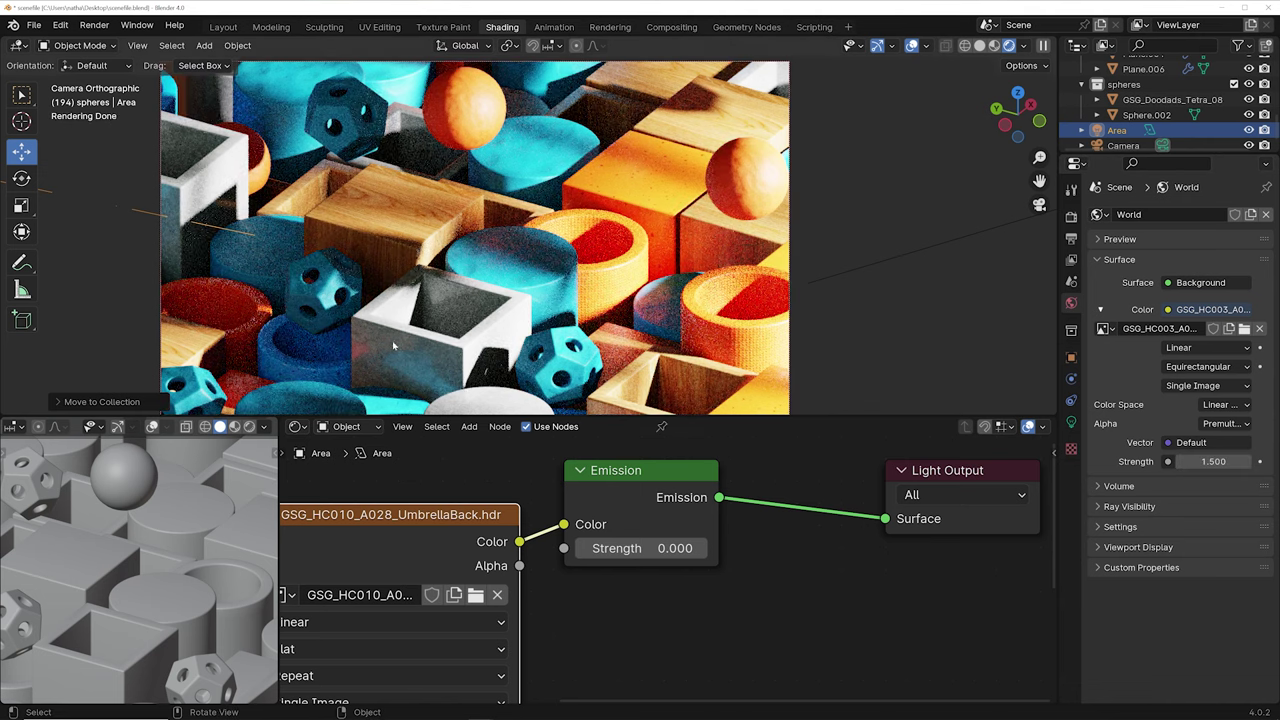
Step: Raise the area light's Emission strength to about 663.1 and set the world background's strength to 3
{"action": "left_click_drag", "start_coordinate": [640, 548], "coordinate": [730, 548]}
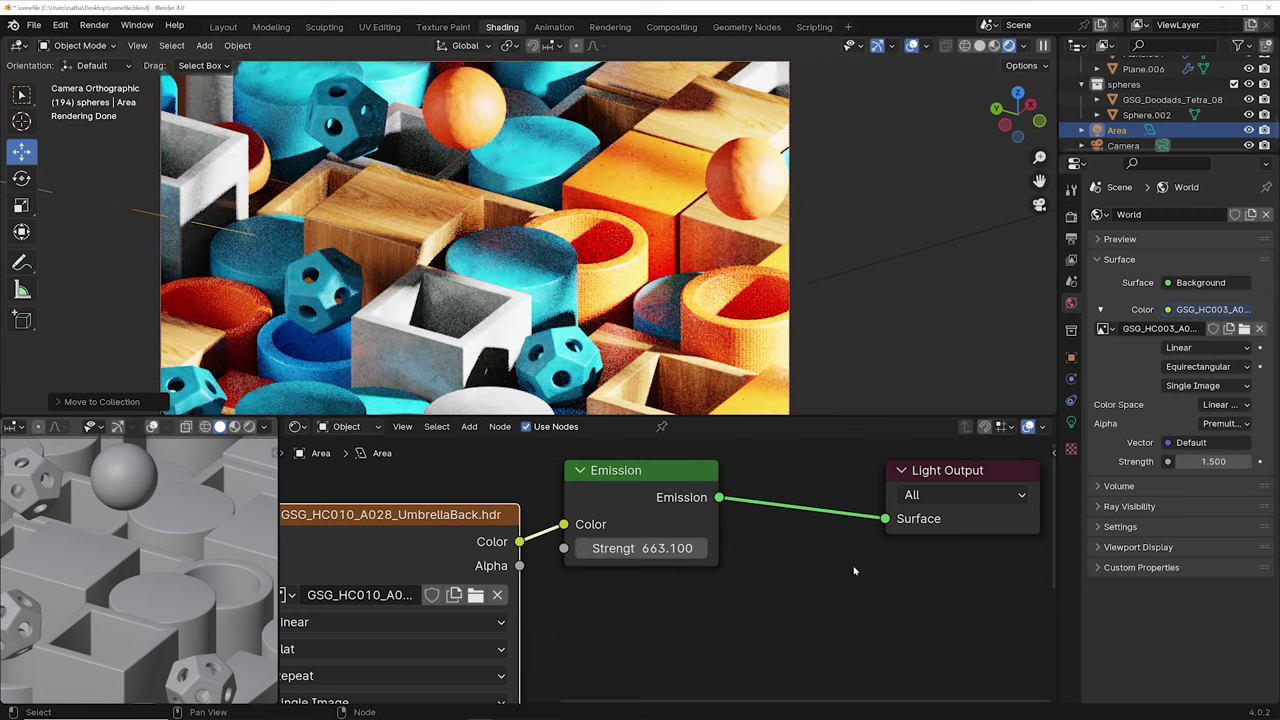
{"action": "left_click", "coordinate": [1213, 461]}
{"action": "type", "text": "3"}
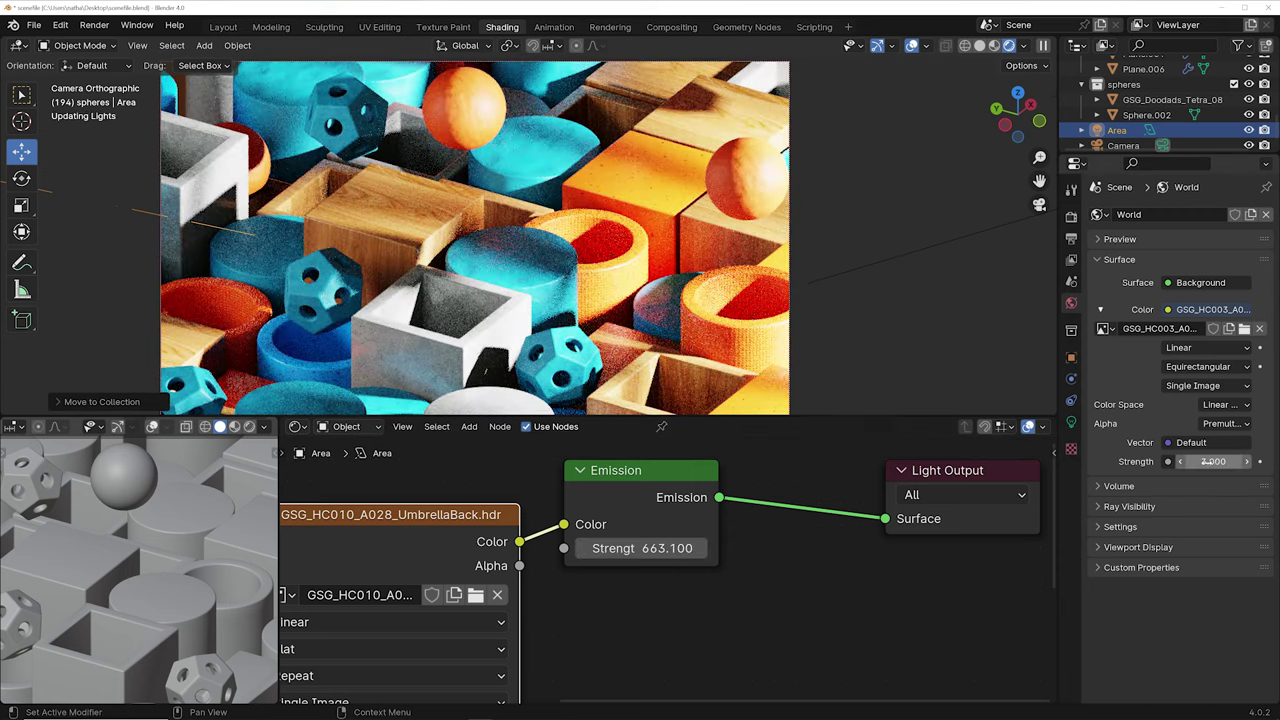
{"action": "key", "text": "Return"}
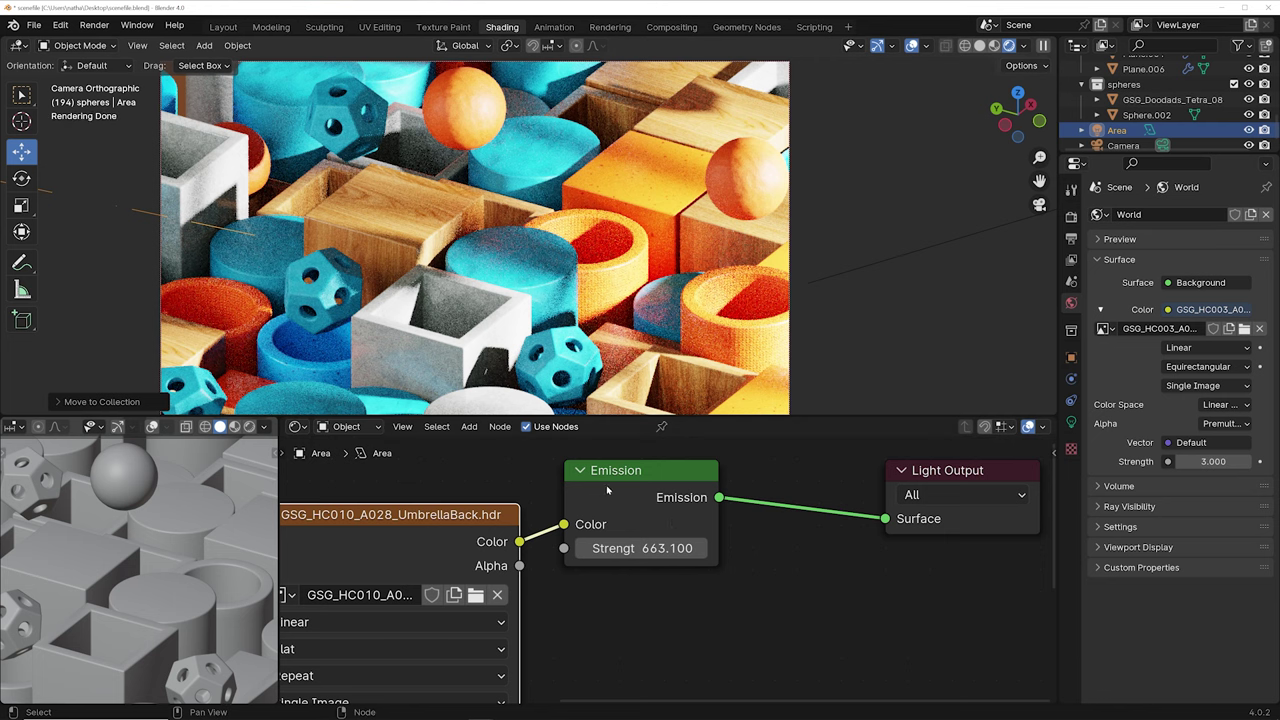
Step: Try an Emission strength of 3000 on the area light
{"action": "left_click", "coordinate": [645, 563]}
{"action": "left_click", "coordinate": [645, 552]}
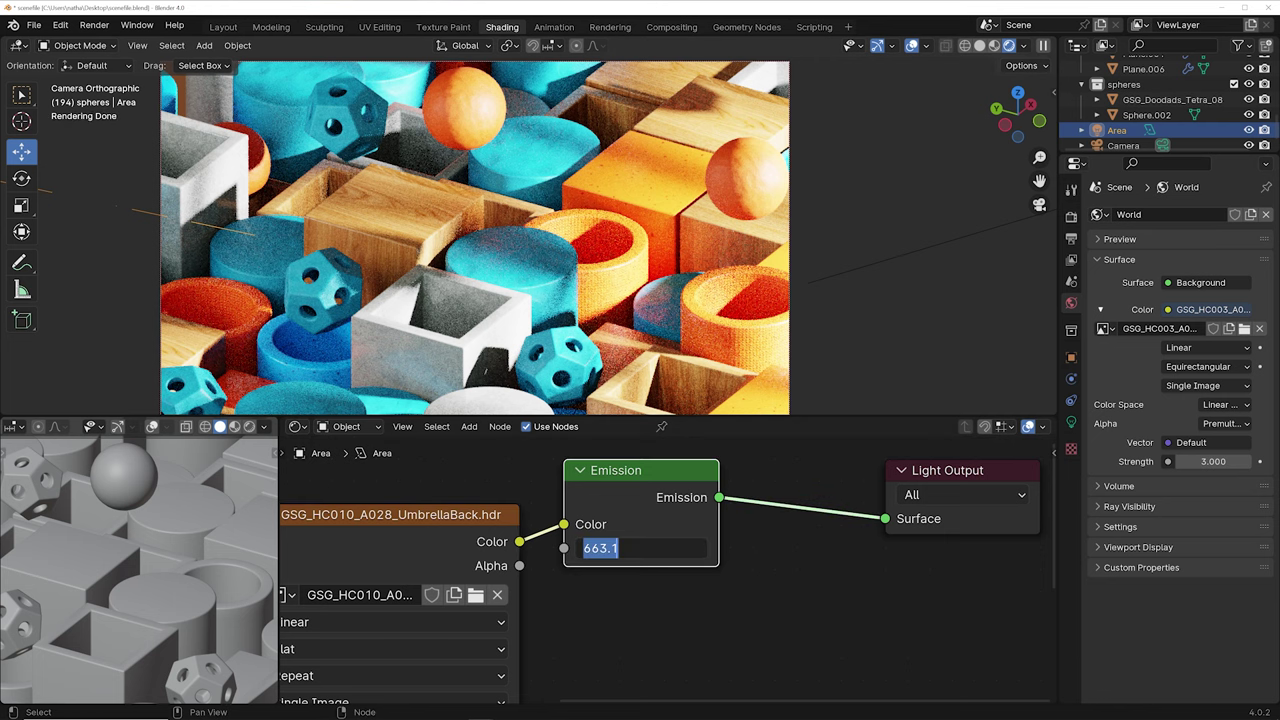
{"action": "type", "text": "3000"}
{"action": "key", "text": "Return"}
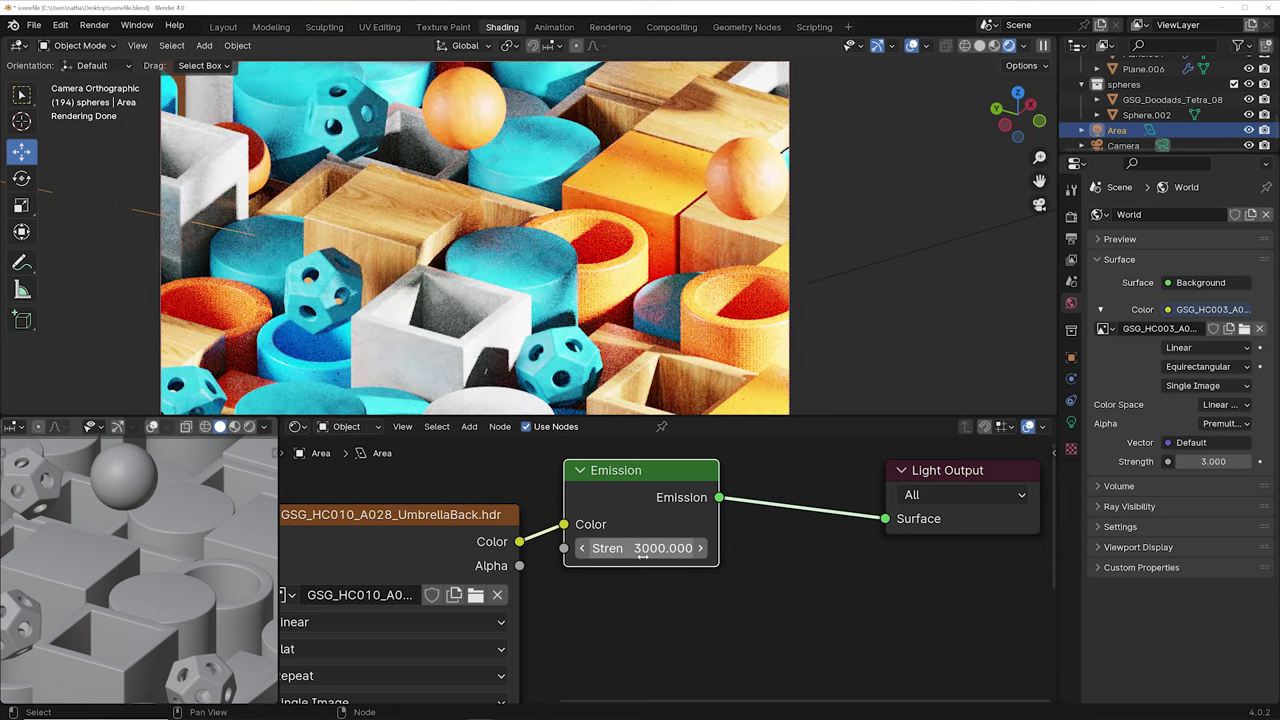
Step: Set the area light's Emission strength to 300
{"action": "left_click", "coordinate": [645, 552]}
{"action": "type", "text": "3"}
{"action": "key", "text": "Return"}
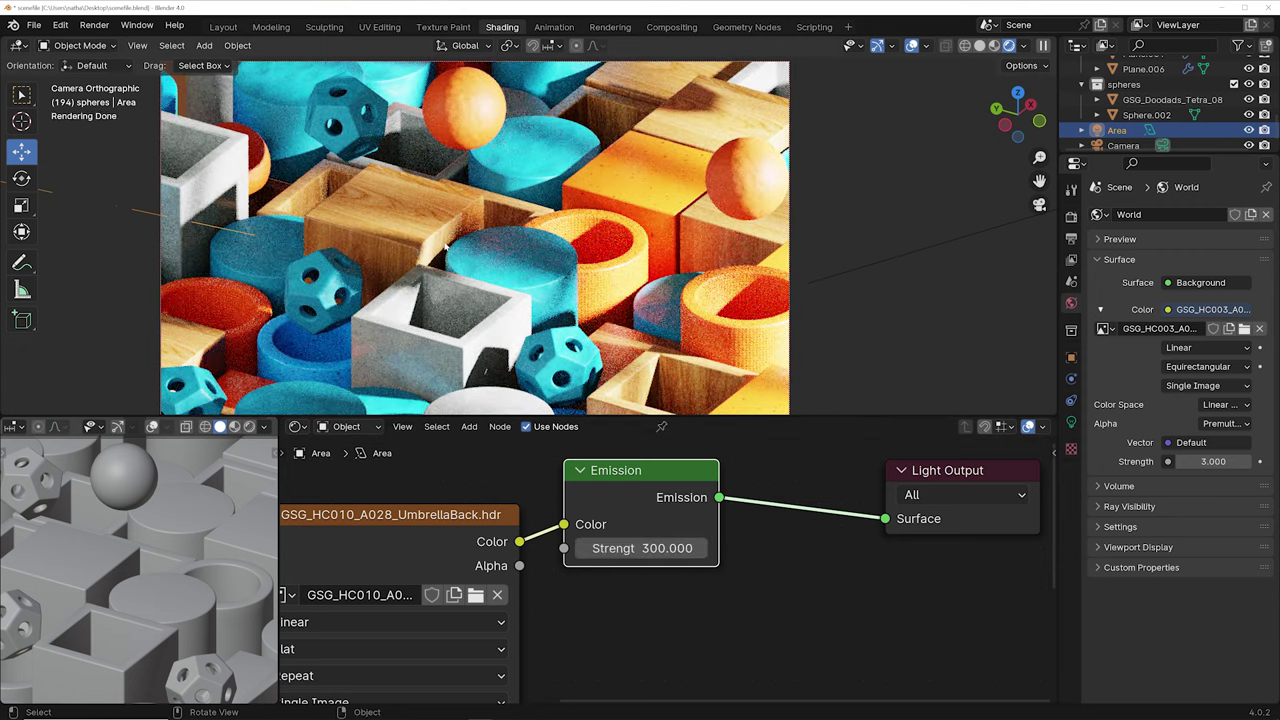
Step: Set the spot light's Emission strength to 200 and its radius to 0.79 m
{"action": "scroll", "coordinate": [1160, 114], "scroll_direction": "up", "scroll_amount": 3}
{"action": "scroll", "coordinate": [1161, 113], "scroll_direction": "down", "scroll_amount": 3}
{"action": "scroll", "coordinate": [1162, 115], "scroll_direction": "up", "scroll_amount": 5}
{"action": "left_click", "coordinate": [1150, 110]}
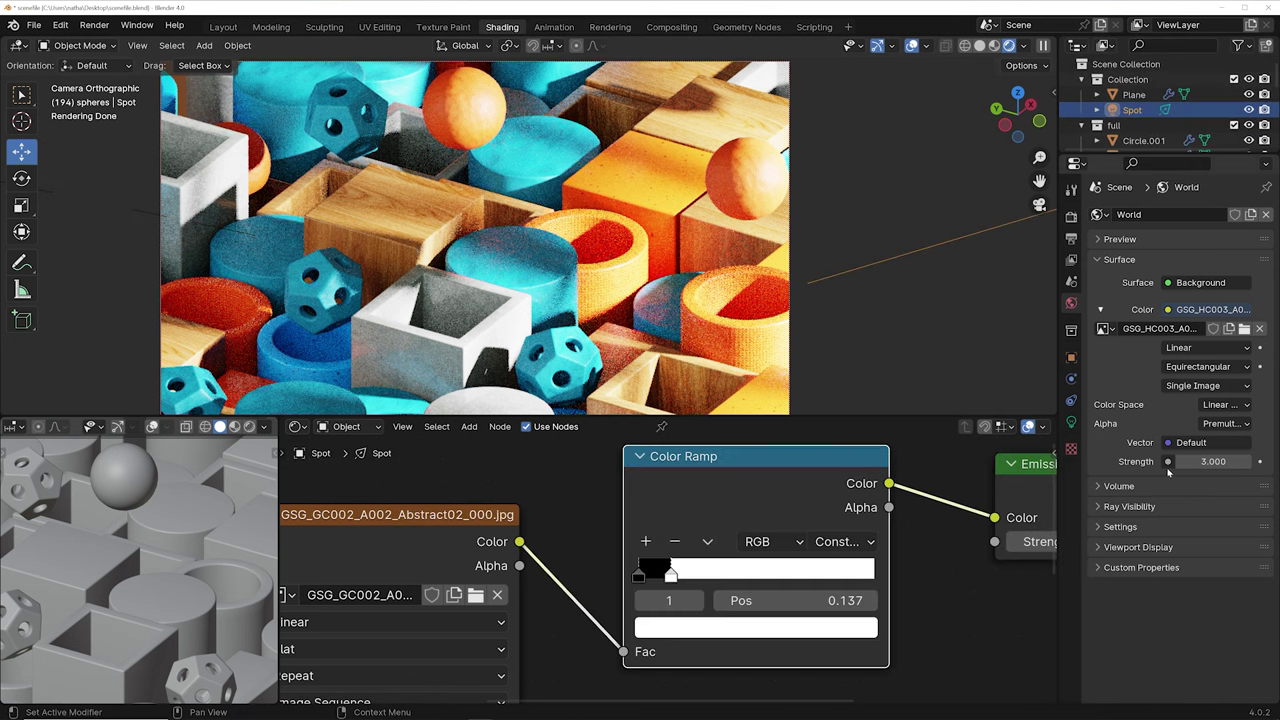
{"action": "middle_click_drag", "start_coordinate": [976, 569], "coordinate": [633, 554]}
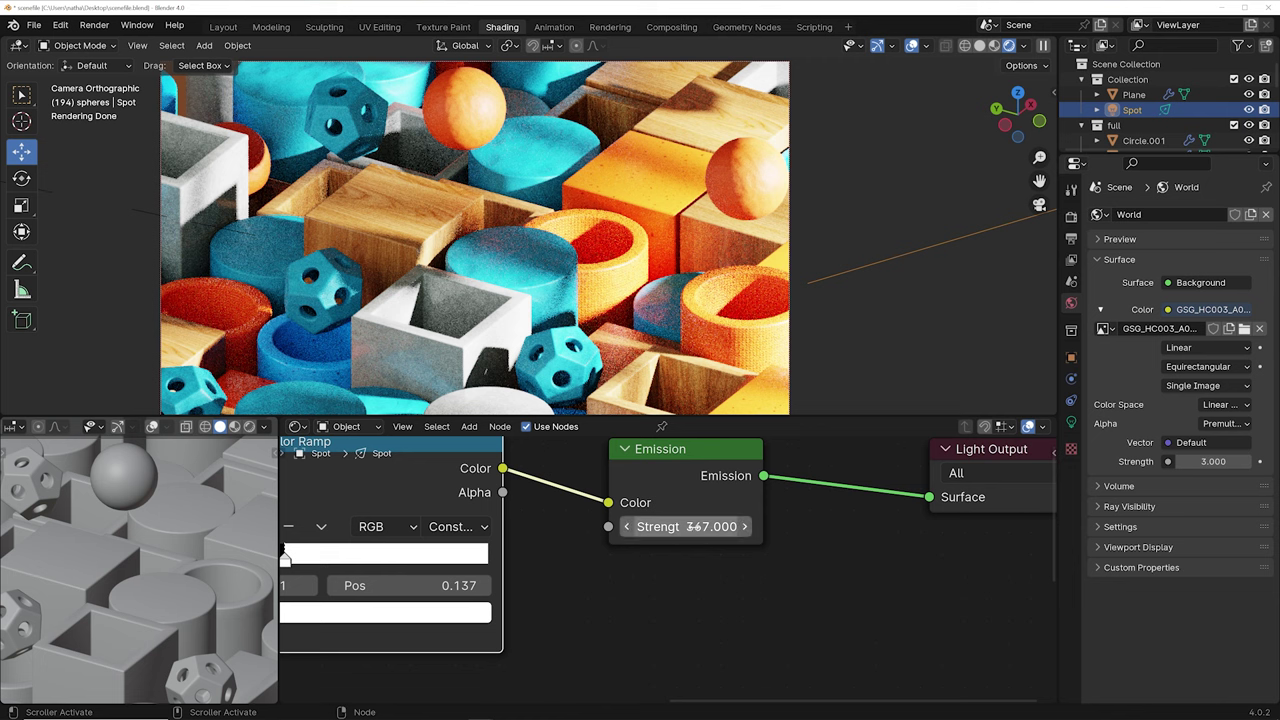
{"action": "left_click", "coordinate": [690, 526]}
{"action": "type", "text": "200"}
{"action": "key", "text": "Return"}
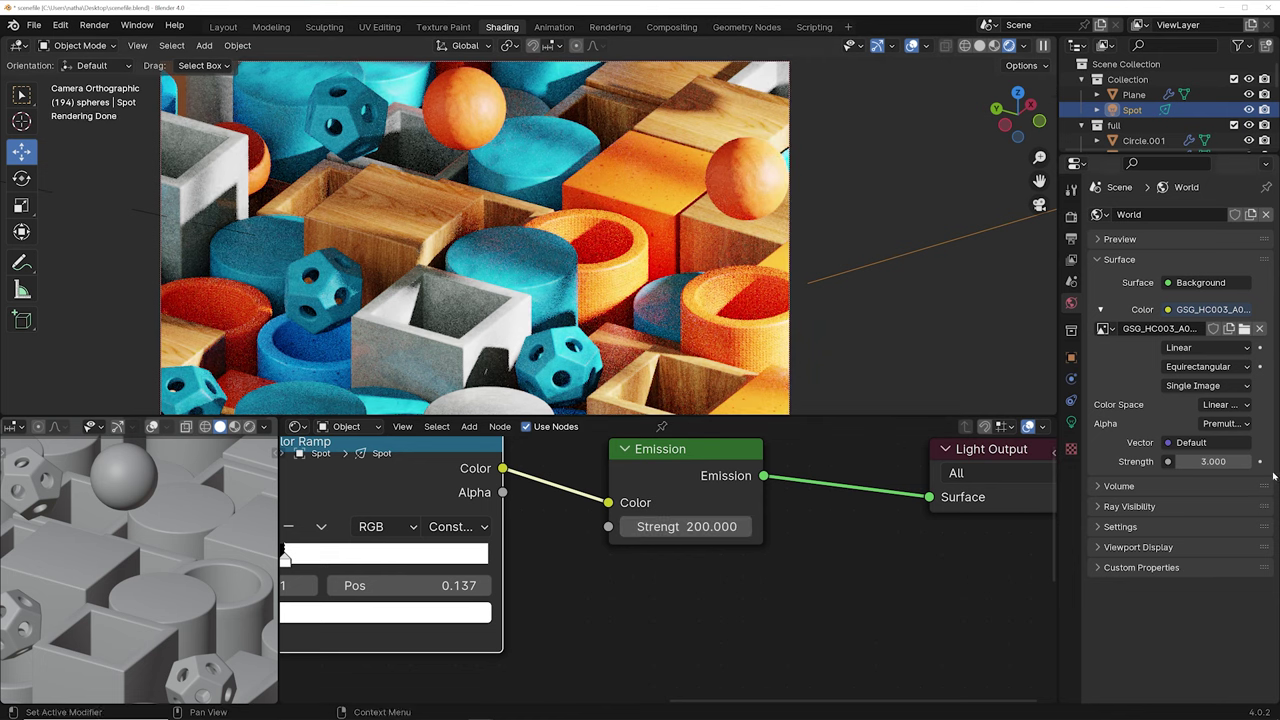
{"action": "left_click", "coordinate": [1071, 422]}
{"action": "mouse_move", "coordinate": [1206, 340]}
{"action": "left_mouse_down"}
{"action": "mouse_move", "coordinate": [1246, 340]}
{"action": "mouse_move", "coordinate": [1190, 340]}
{"action": "left_mouse_up"}
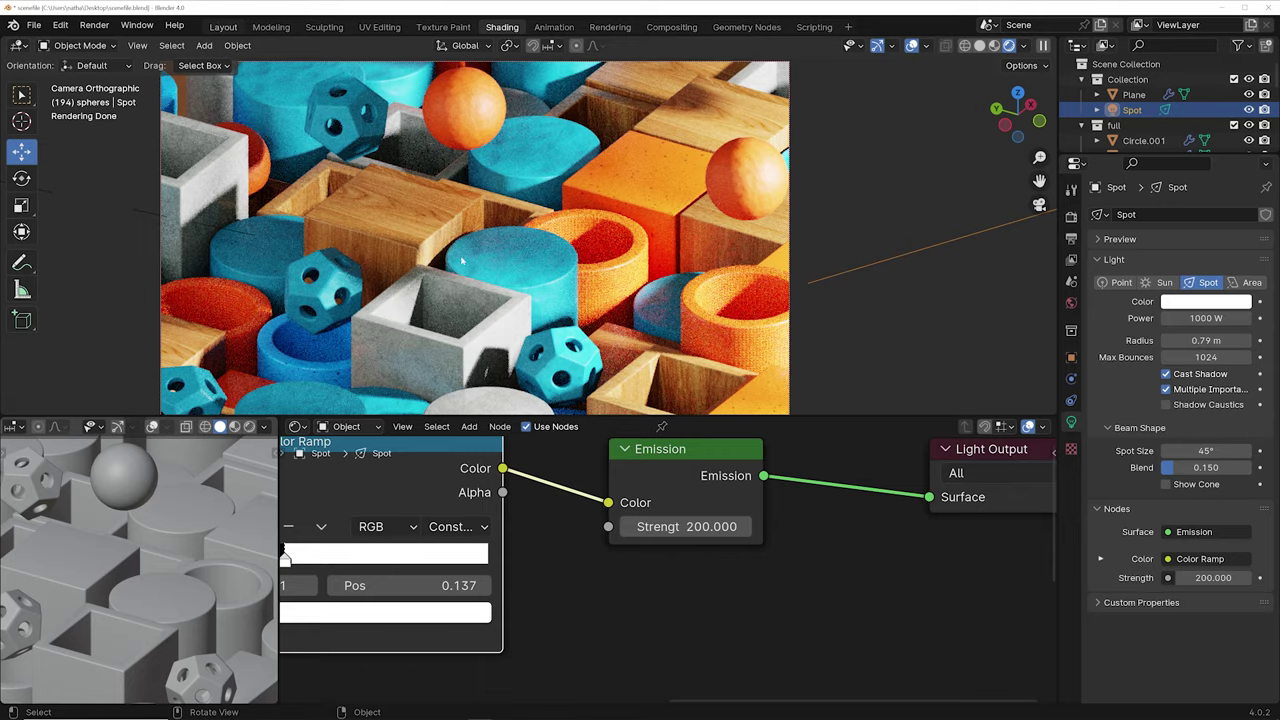